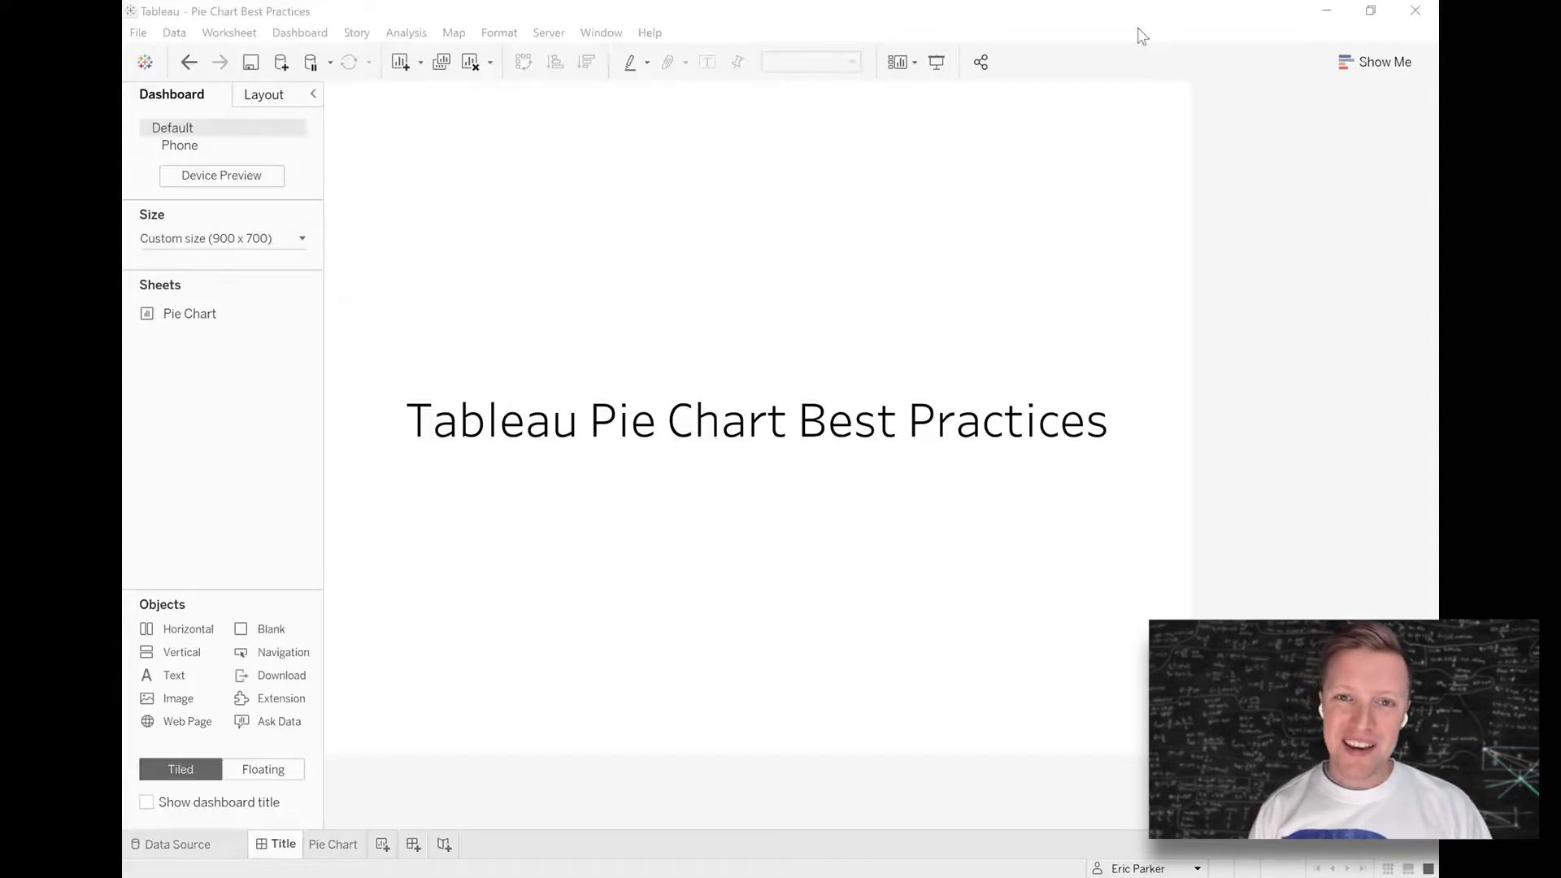
Switch to the Pie Chart worksheet showing the Sales by Region pie
left_click(334, 845)
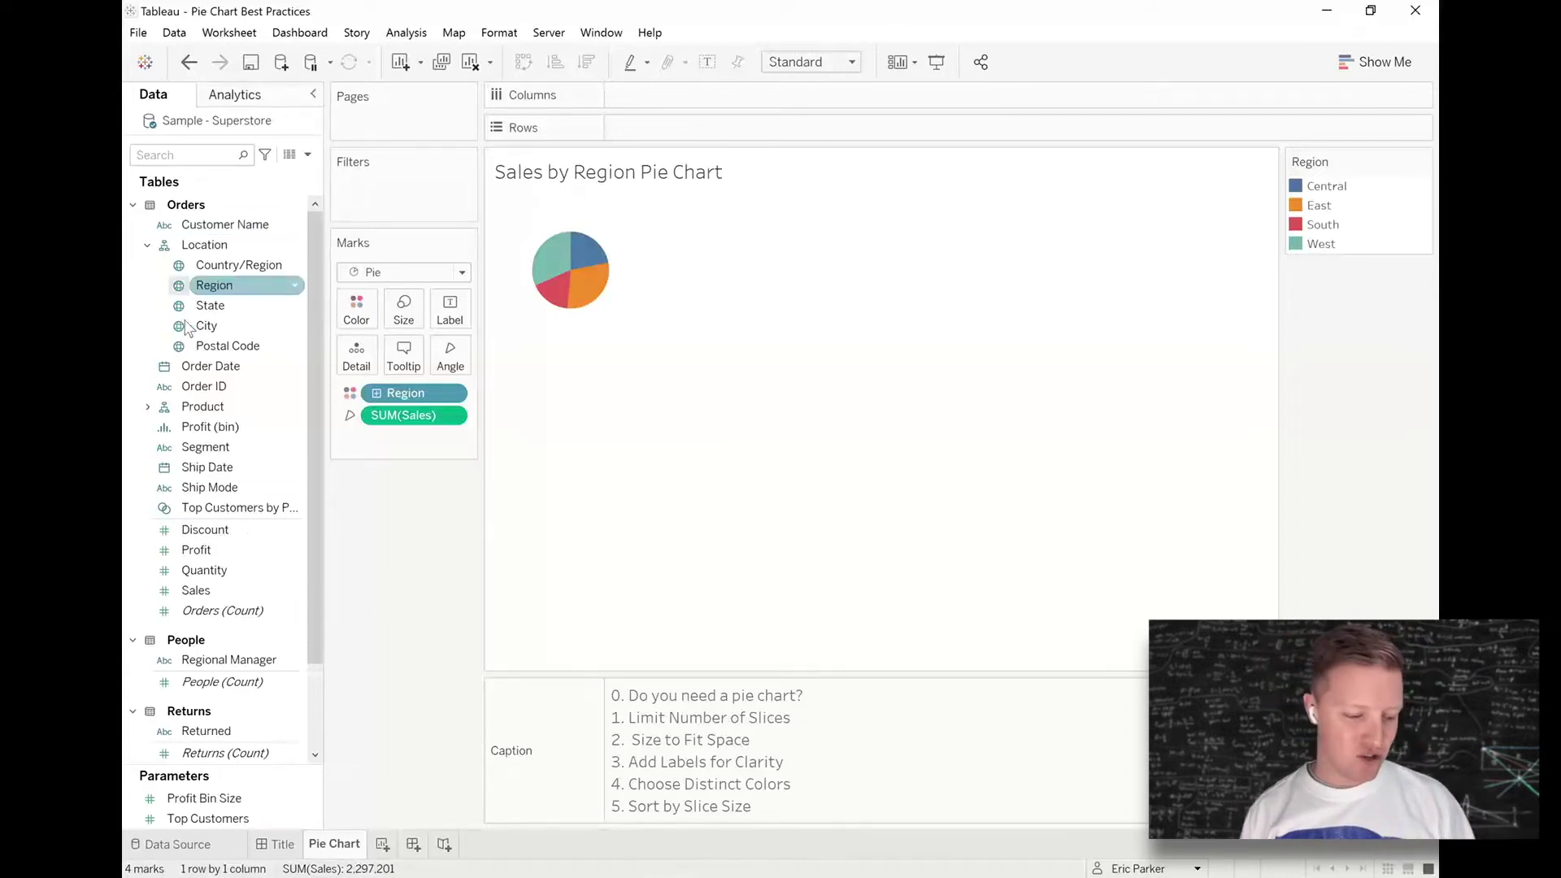
left_click(147, 408)
left_click(216, 448)
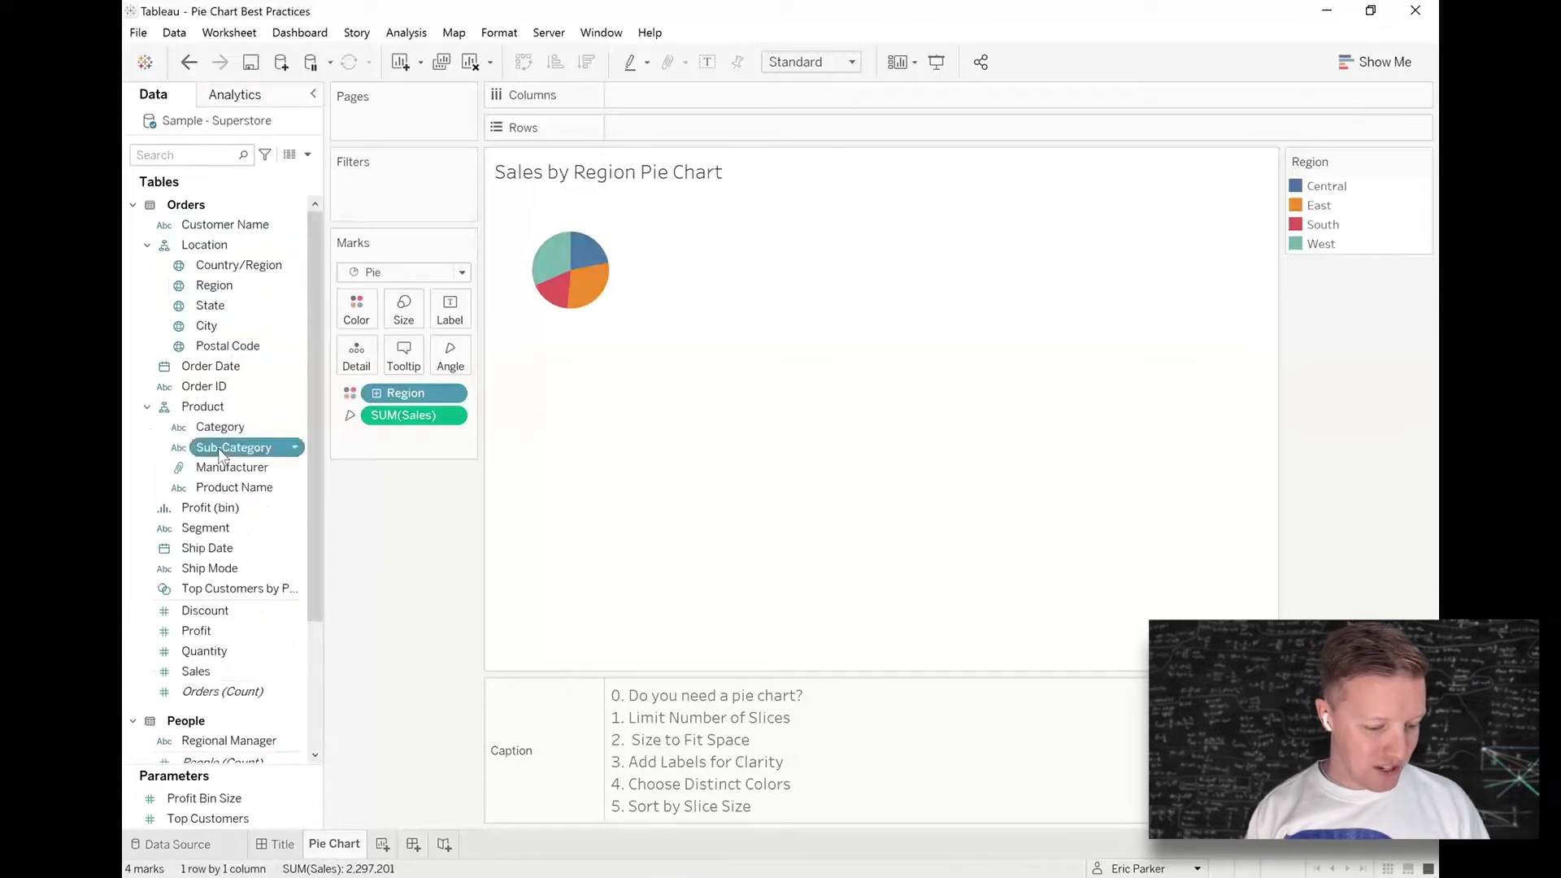
left_click_drag(219, 450, 400, 394)
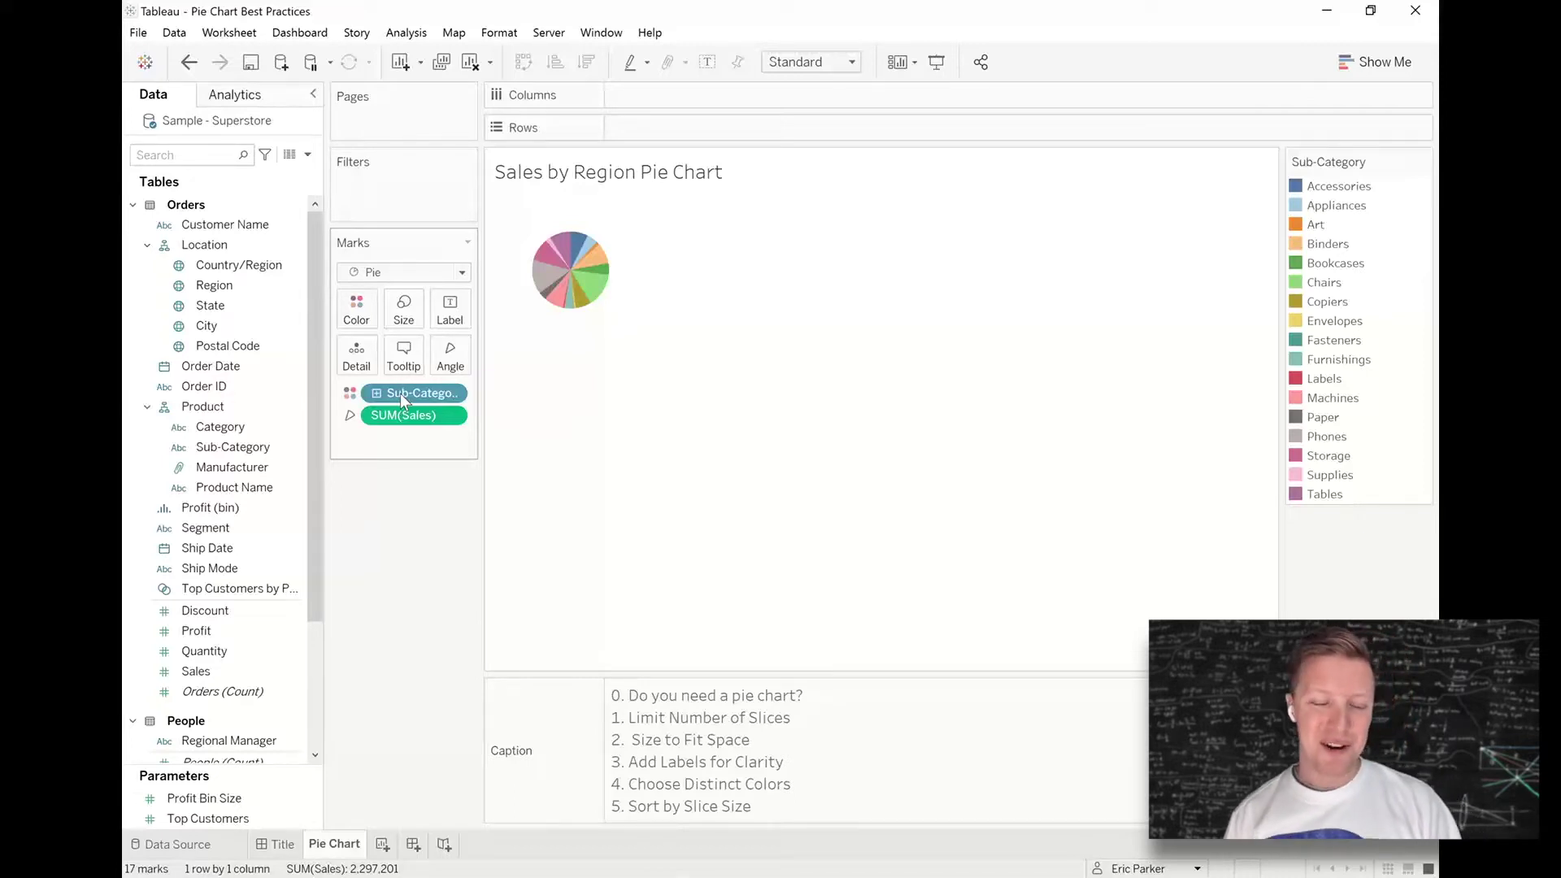
left_click_drag(213, 285, 393, 393)
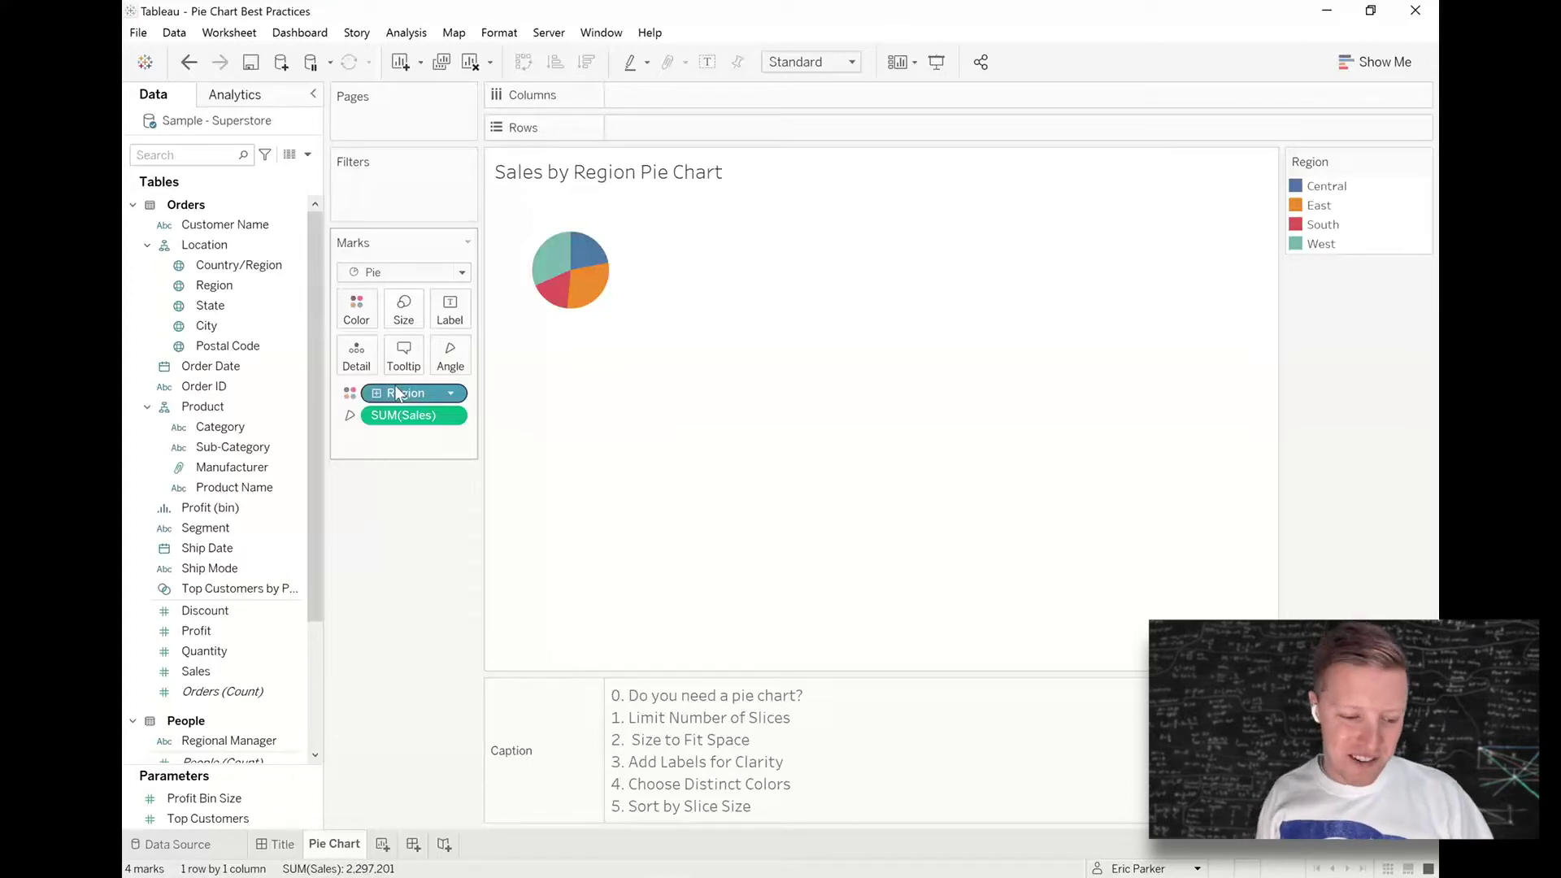
Change the view fit from Standard to Entire View so the pie fills the sheet
mouse_move(576, 200)
left_mouse_down()
mouse_move(522, 220)
mouse_move(509, 283)
mouse_move(528, 309)
mouse_move(600, 328)
mouse_move(621, 265)
mouse_move(570, 197)
left_mouse_up()
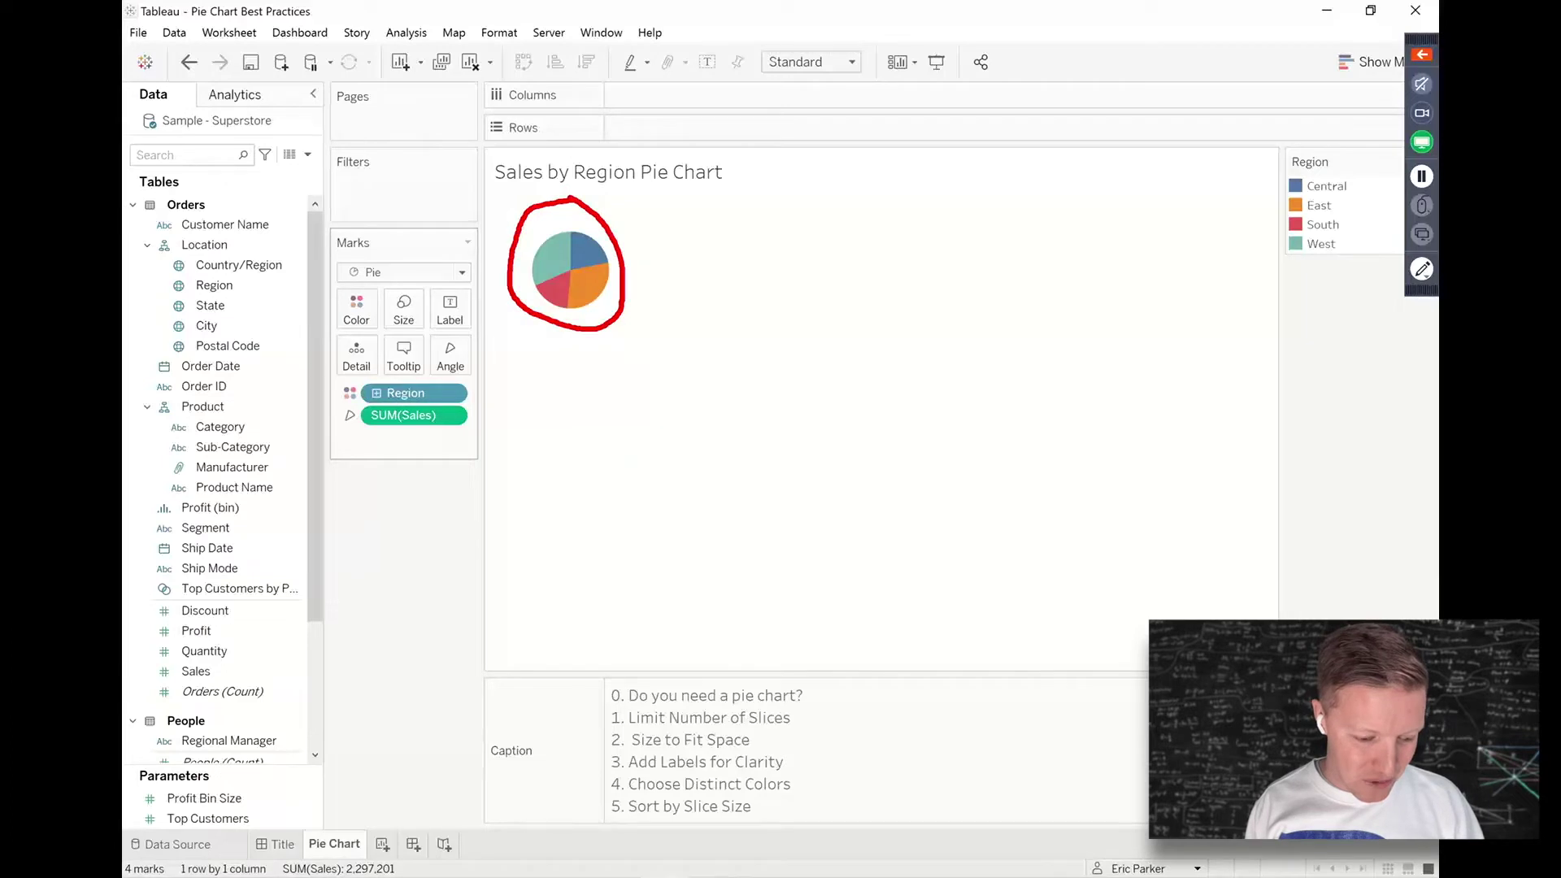
key("Escape")
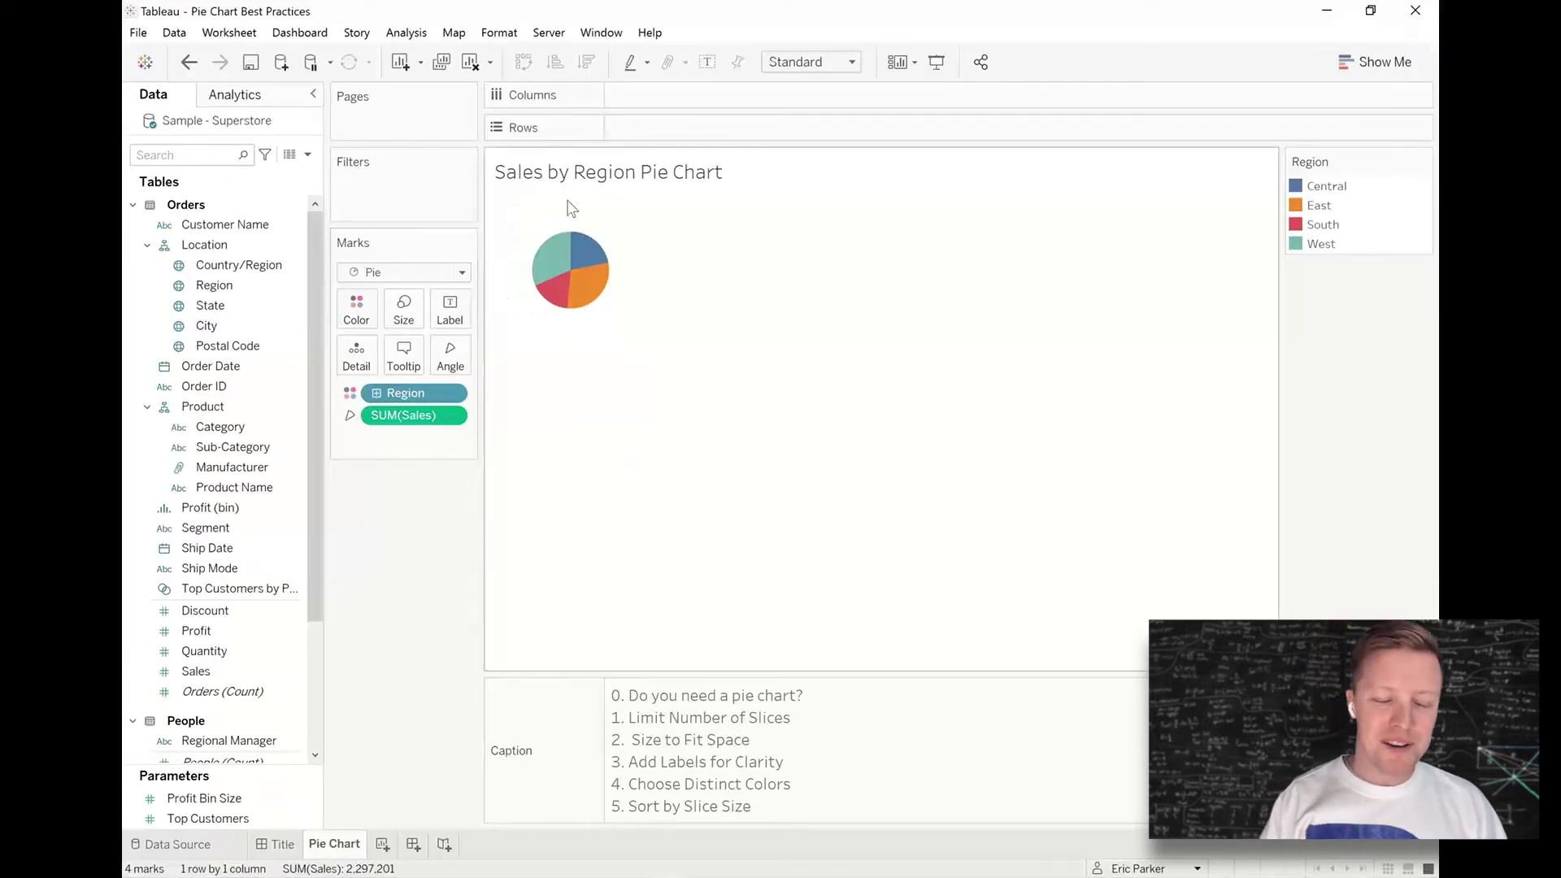
left_click(787, 65)
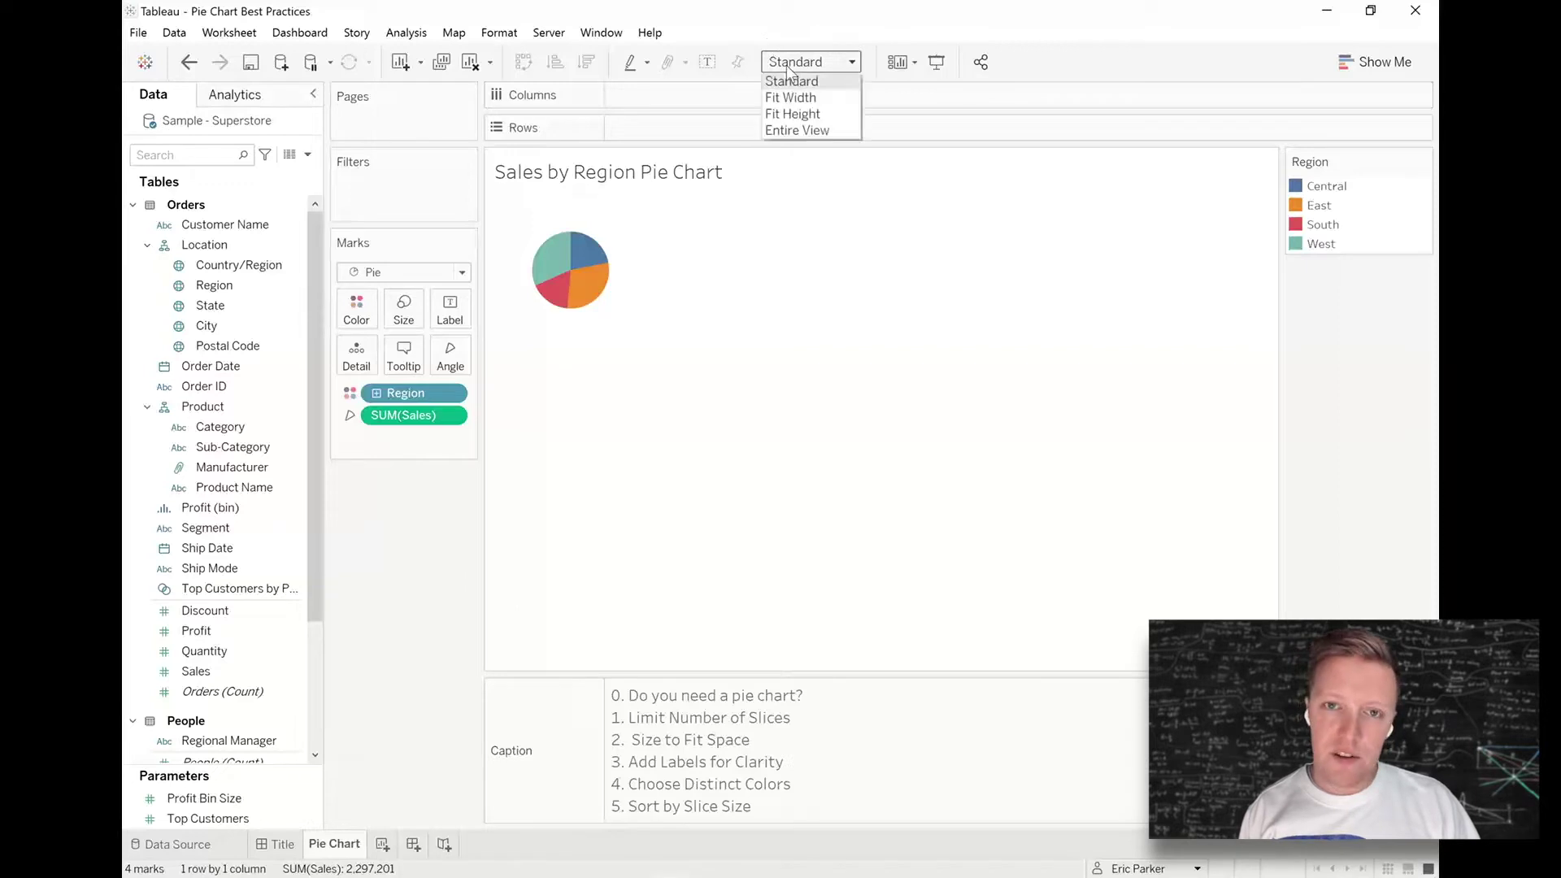
left_click(797, 130)
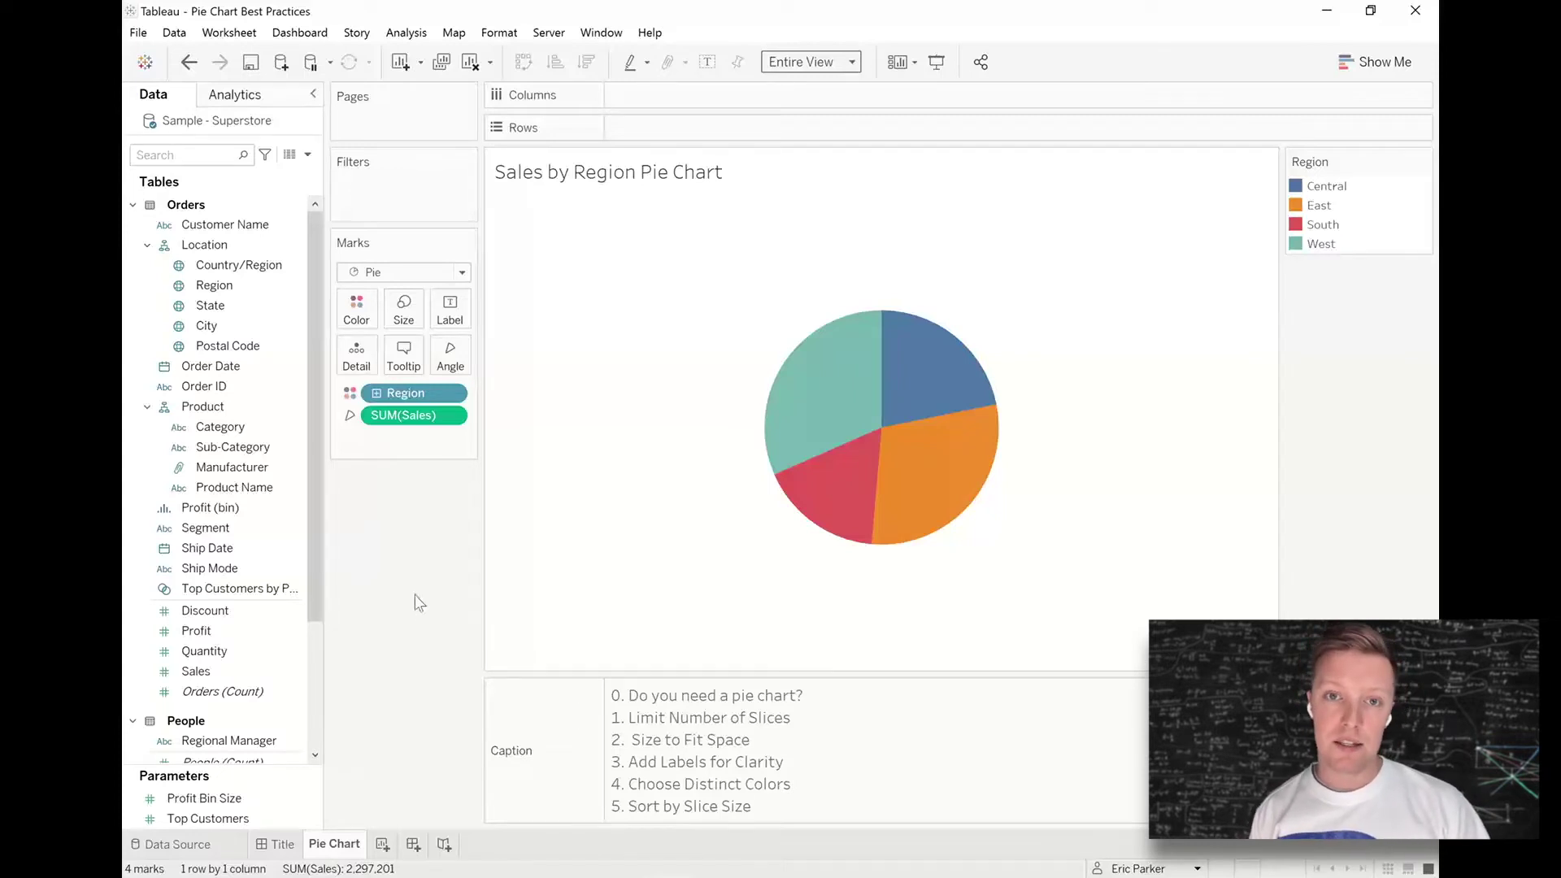
key("ctrl+shift+p")
mouse_move(917, 365)
left_mouse_down()
mouse_move(1223, 200)
mouse_move(1292, 185)
left_mouse_up()
mouse_move(959, 449)
left_mouse_down()
mouse_move(1026, 365)
mouse_move(1282, 215)
left_mouse_up()
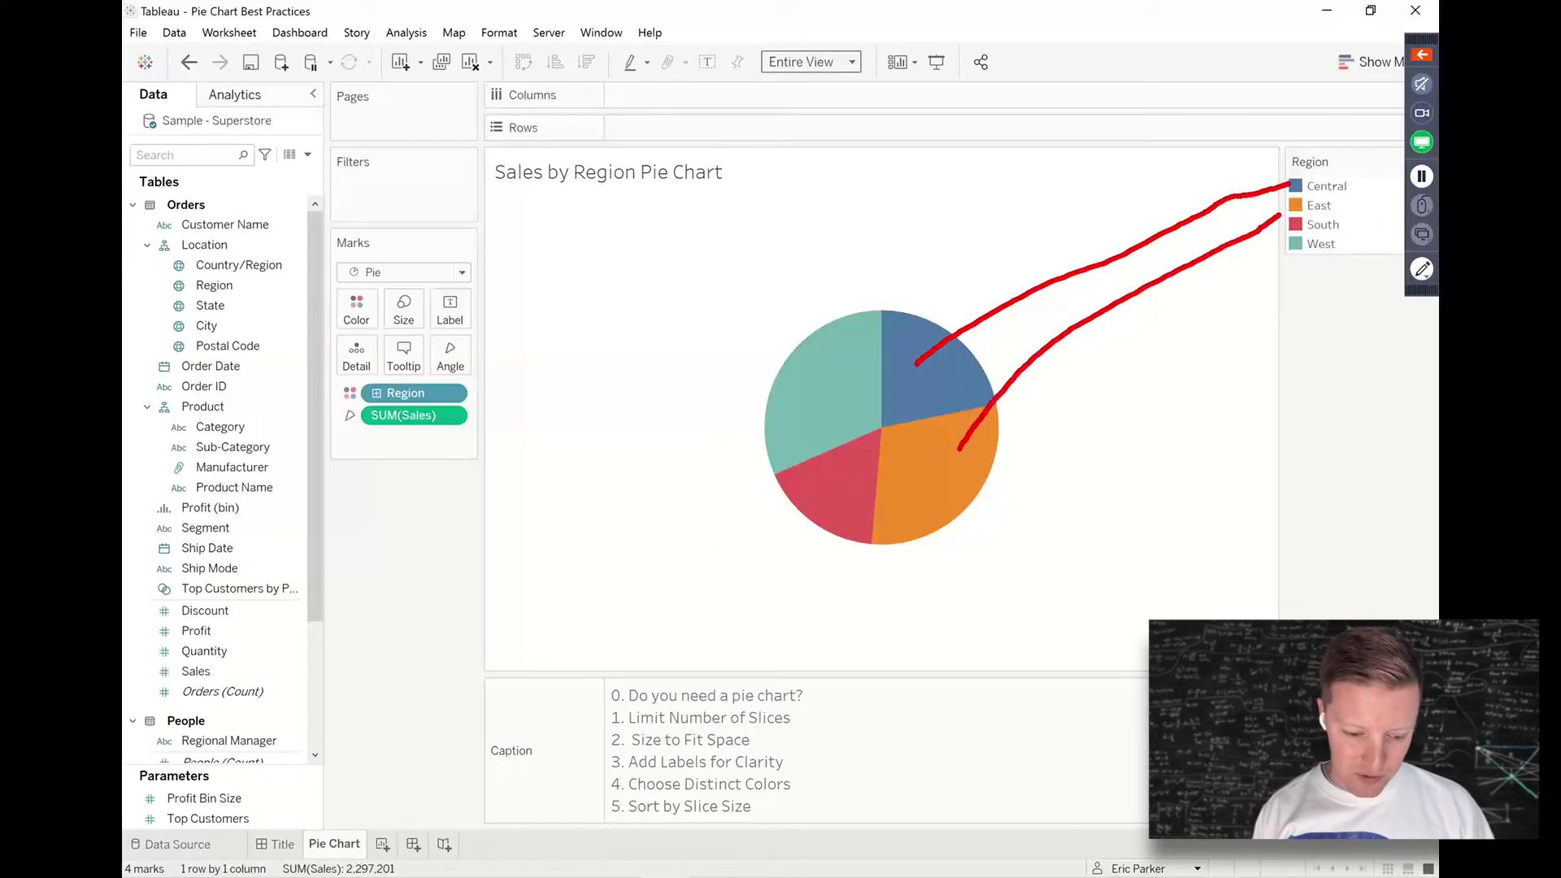
mouse_move(836, 488)
left_mouse_down()
mouse_move(1094, 303)
mouse_move(1282, 216)
left_mouse_up()
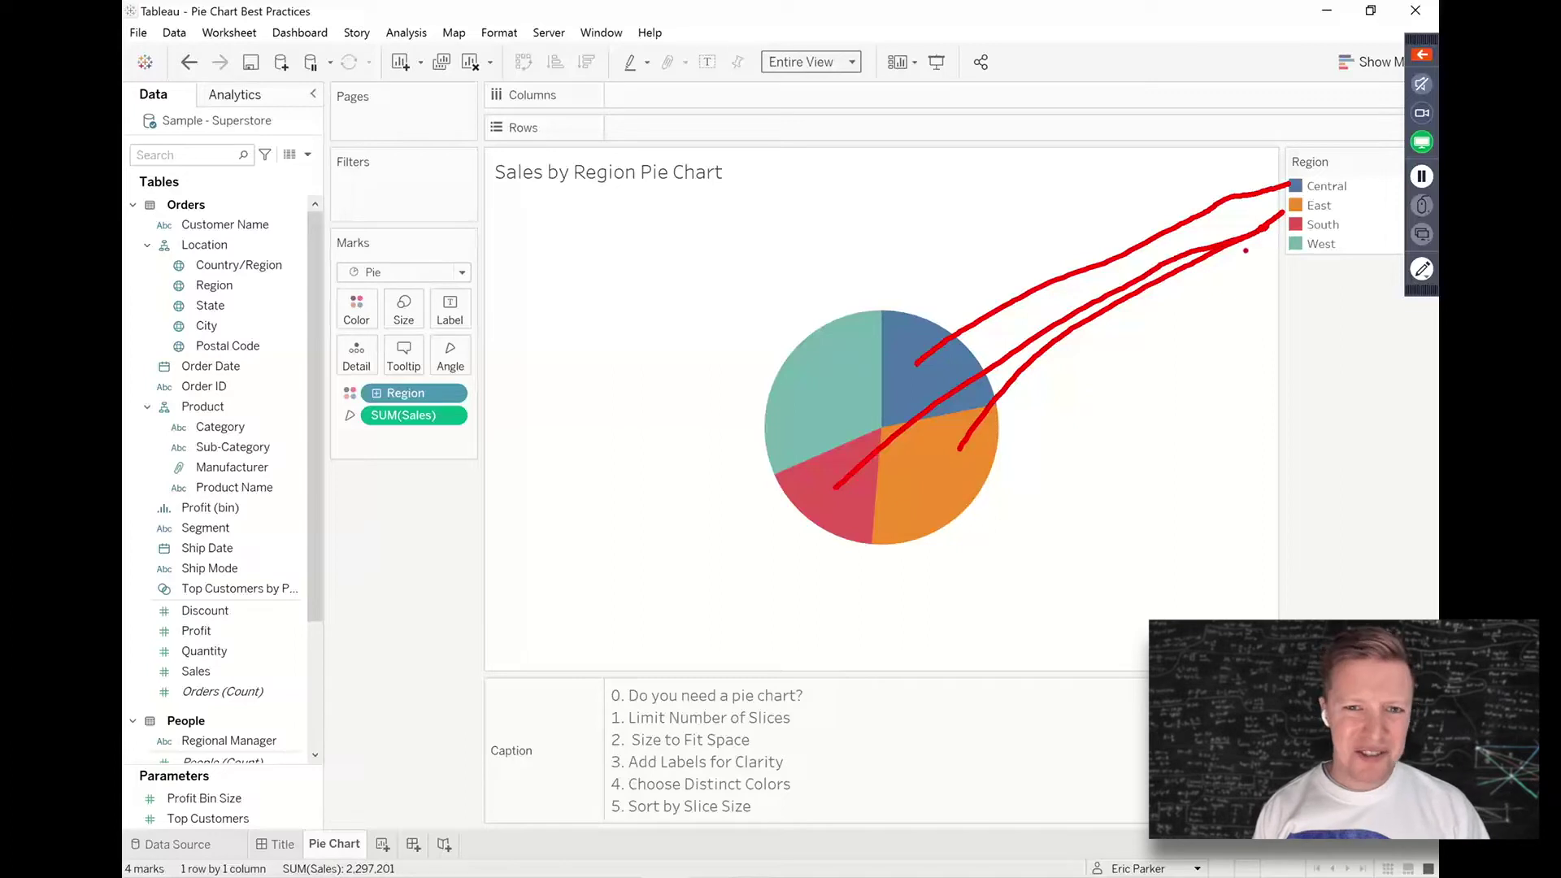
key("Escape")
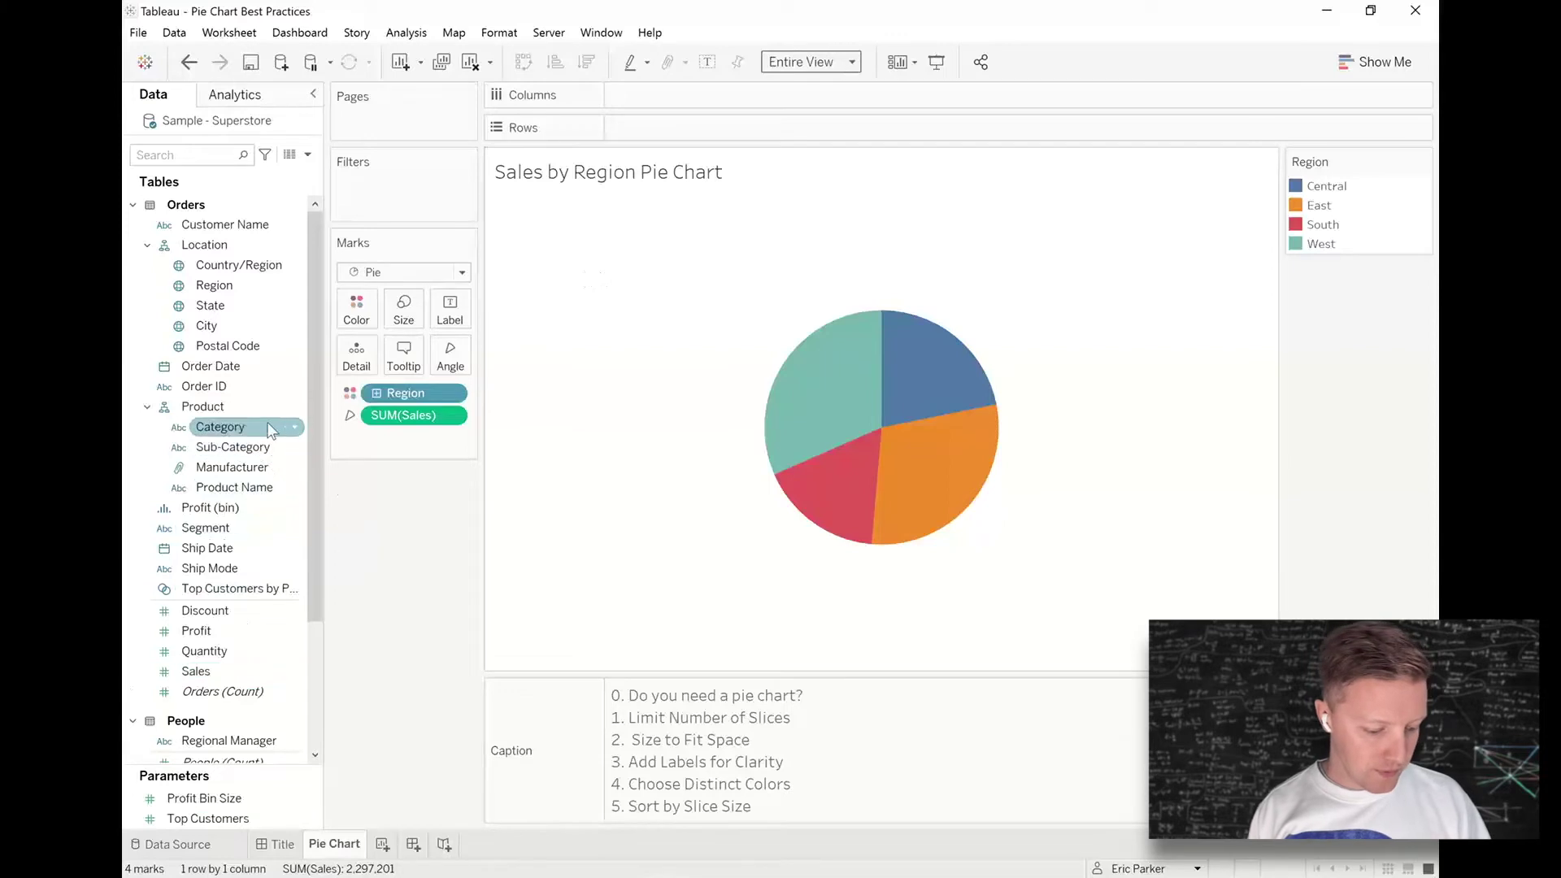
Add Region and the sales totals to the slice labels
left_click(225, 287)
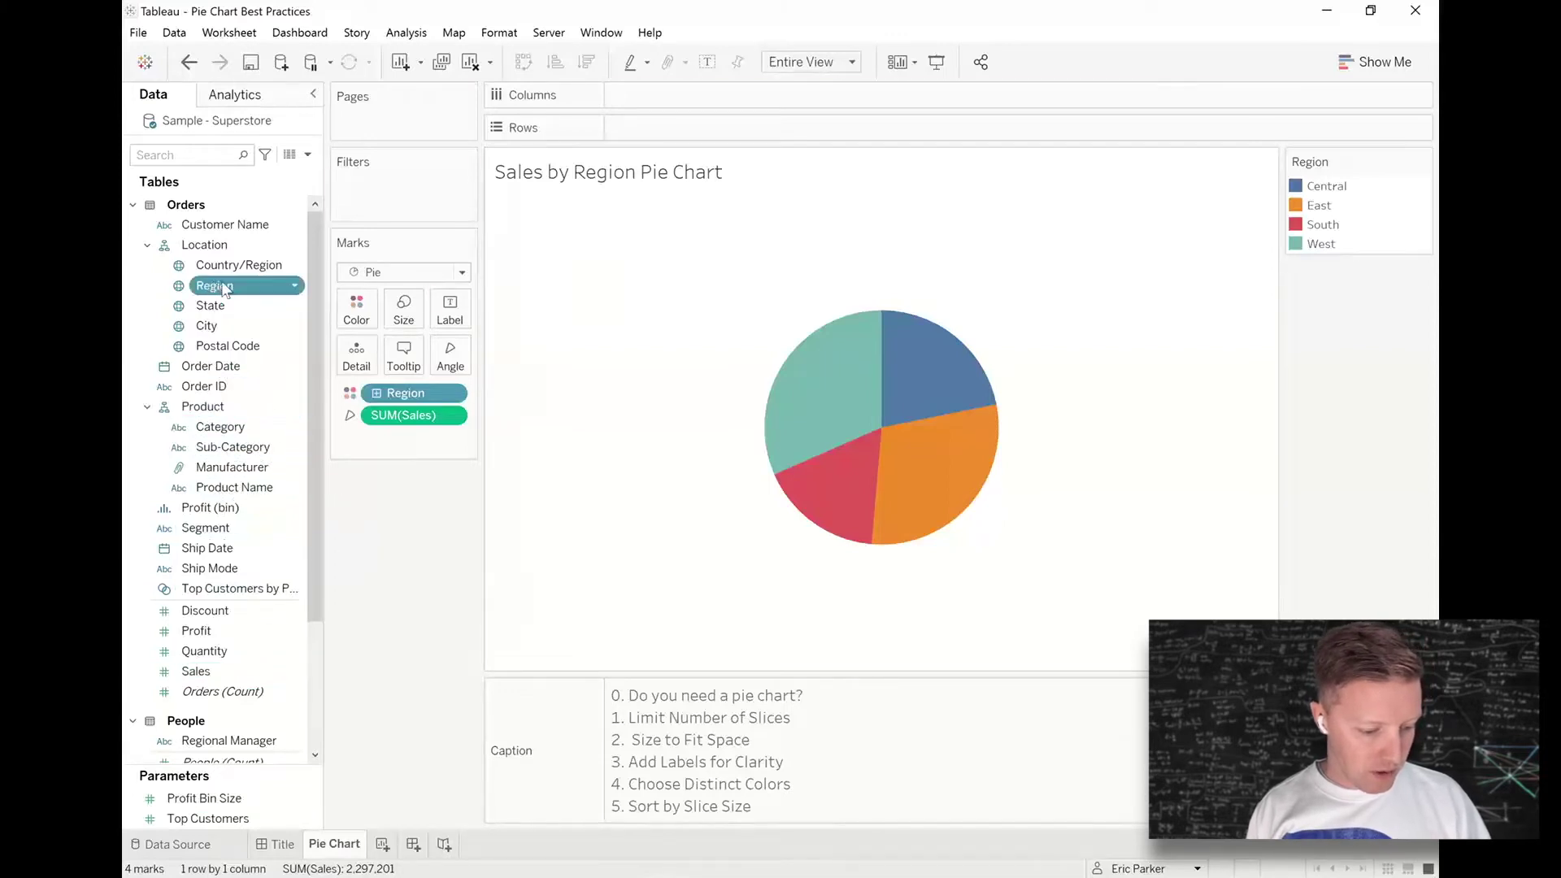
left_click_drag(226, 287, 452, 309)
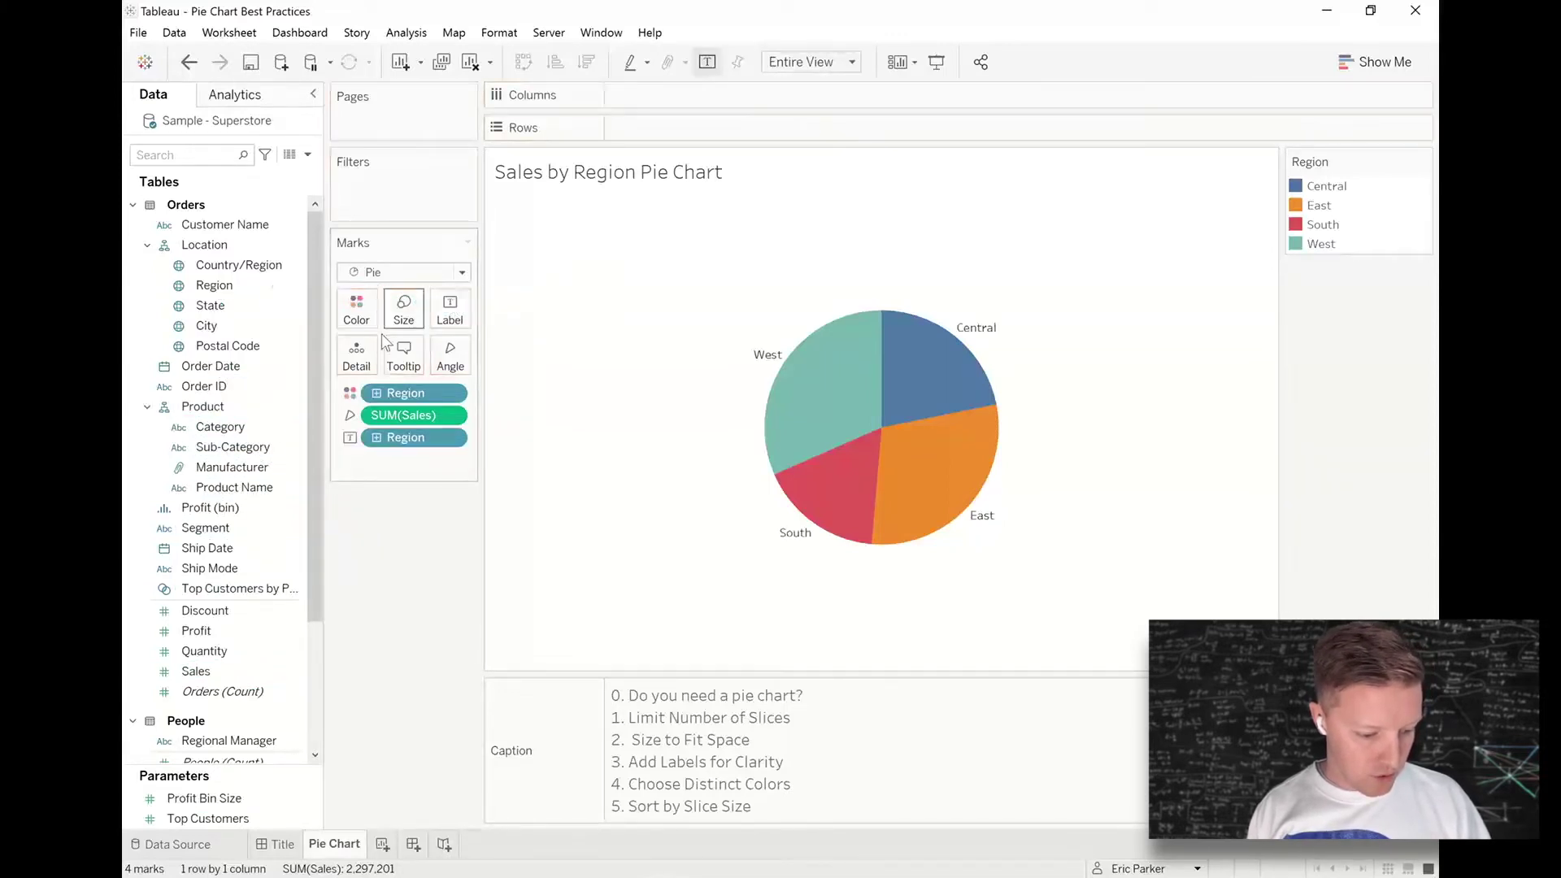
left_click_drag(268, 672, 450, 309)
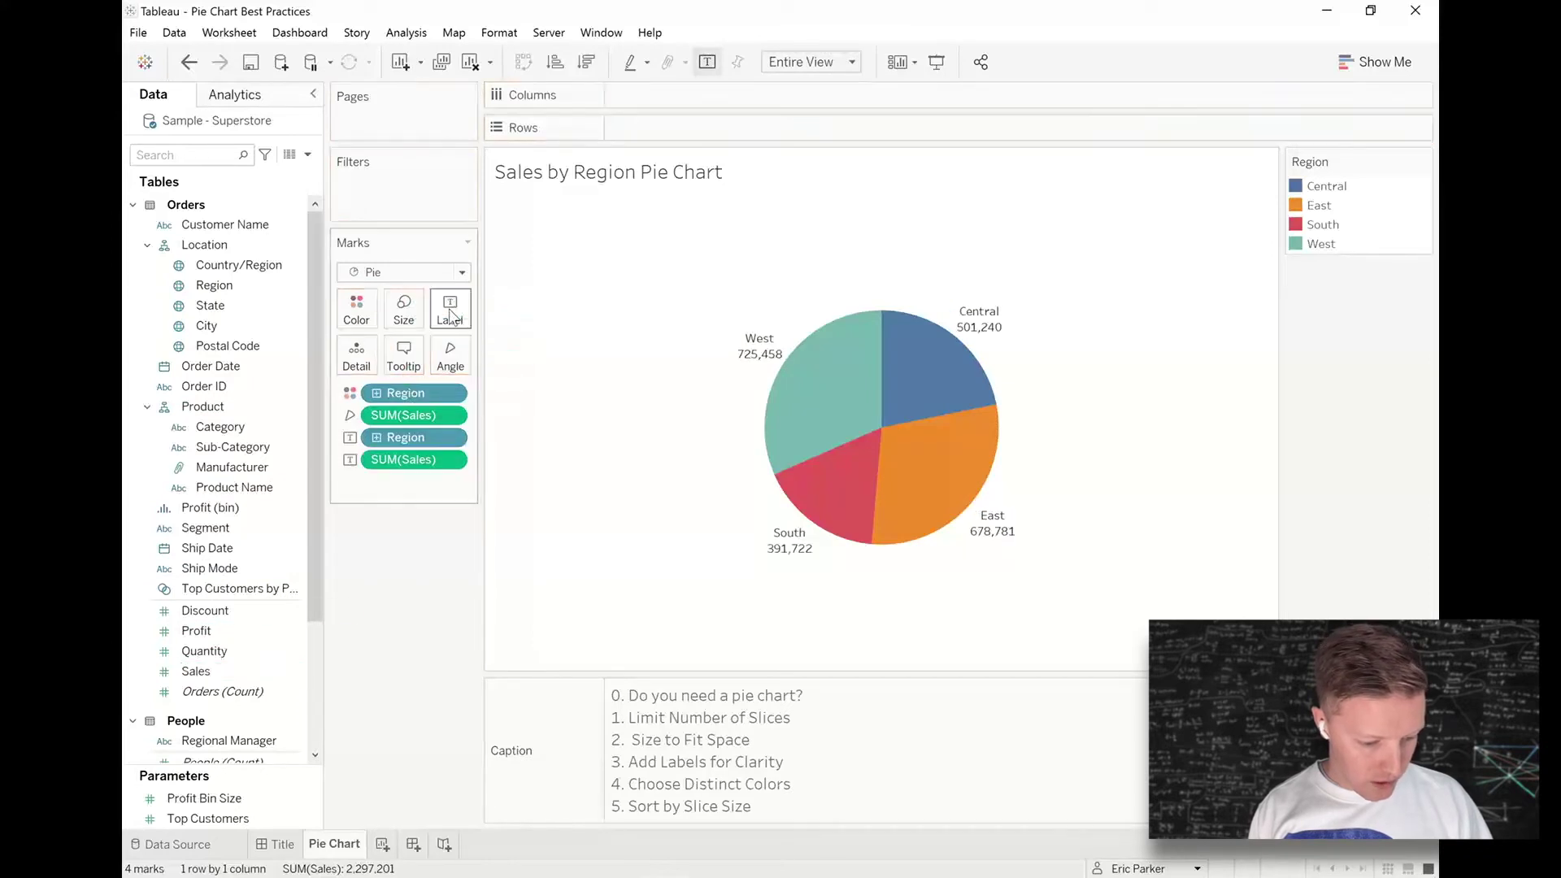
Add Sales as a Percent of Total table calculation to the slice labels
left_click(193, 677)
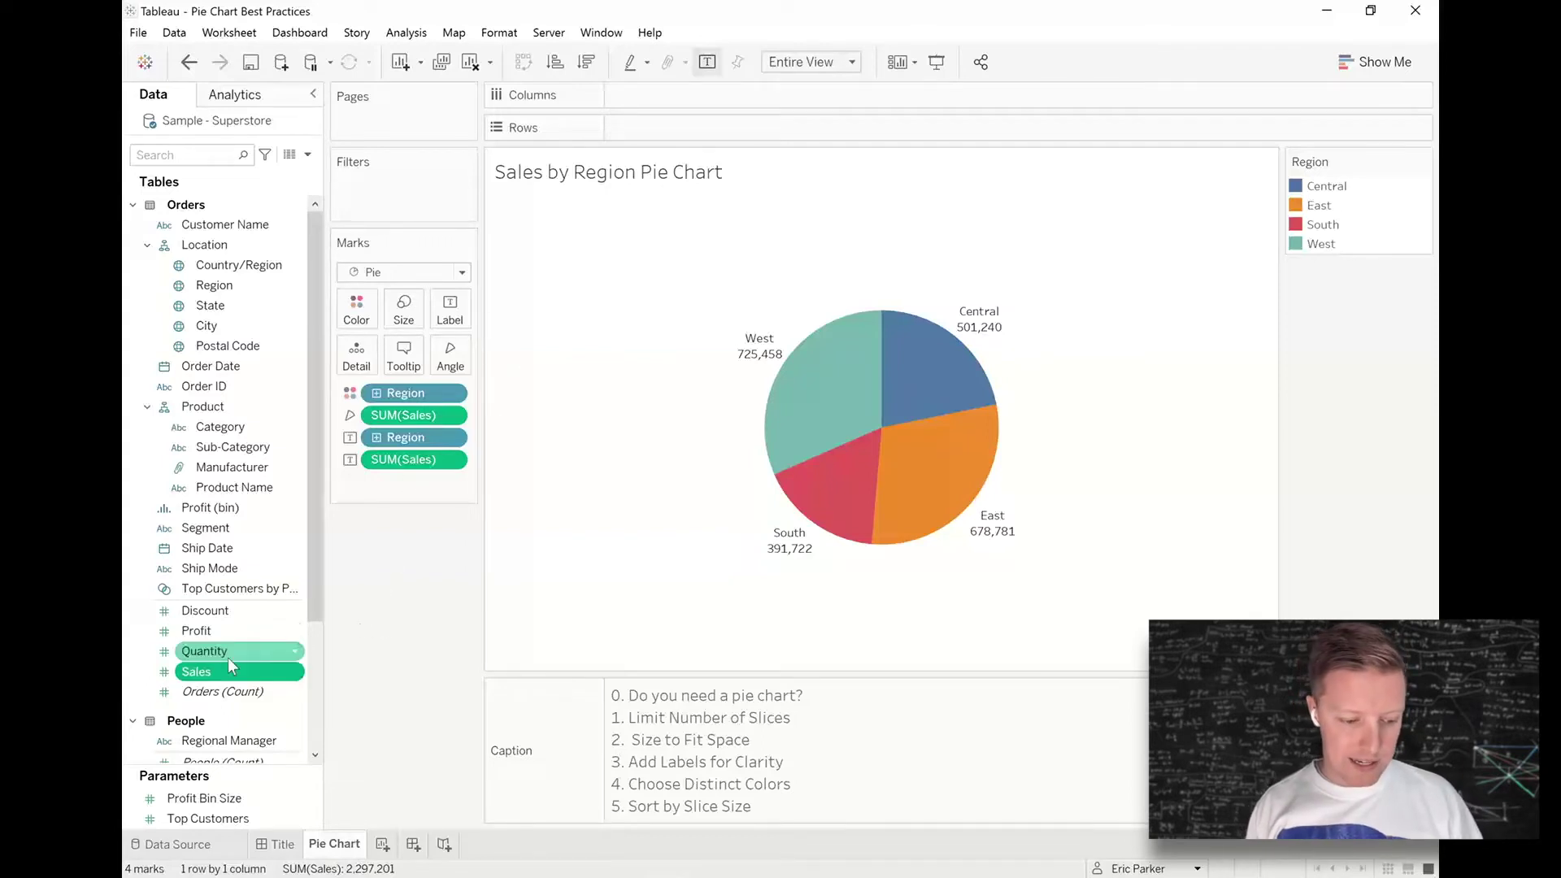
left_click_drag(195, 671, 454, 314)
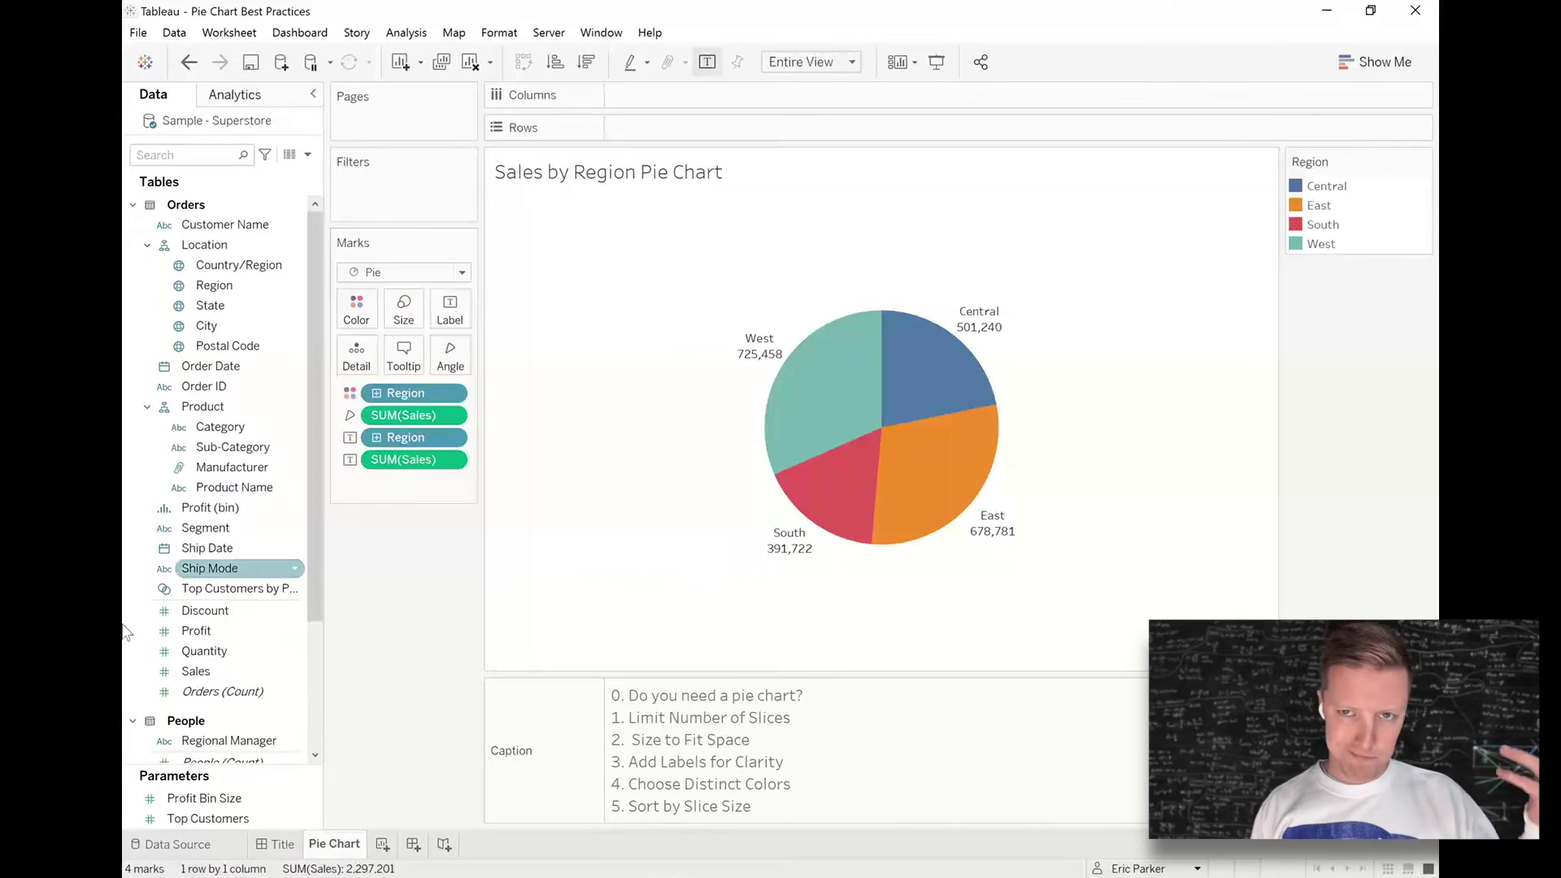
left_click_drag(195, 671, 361, 364)
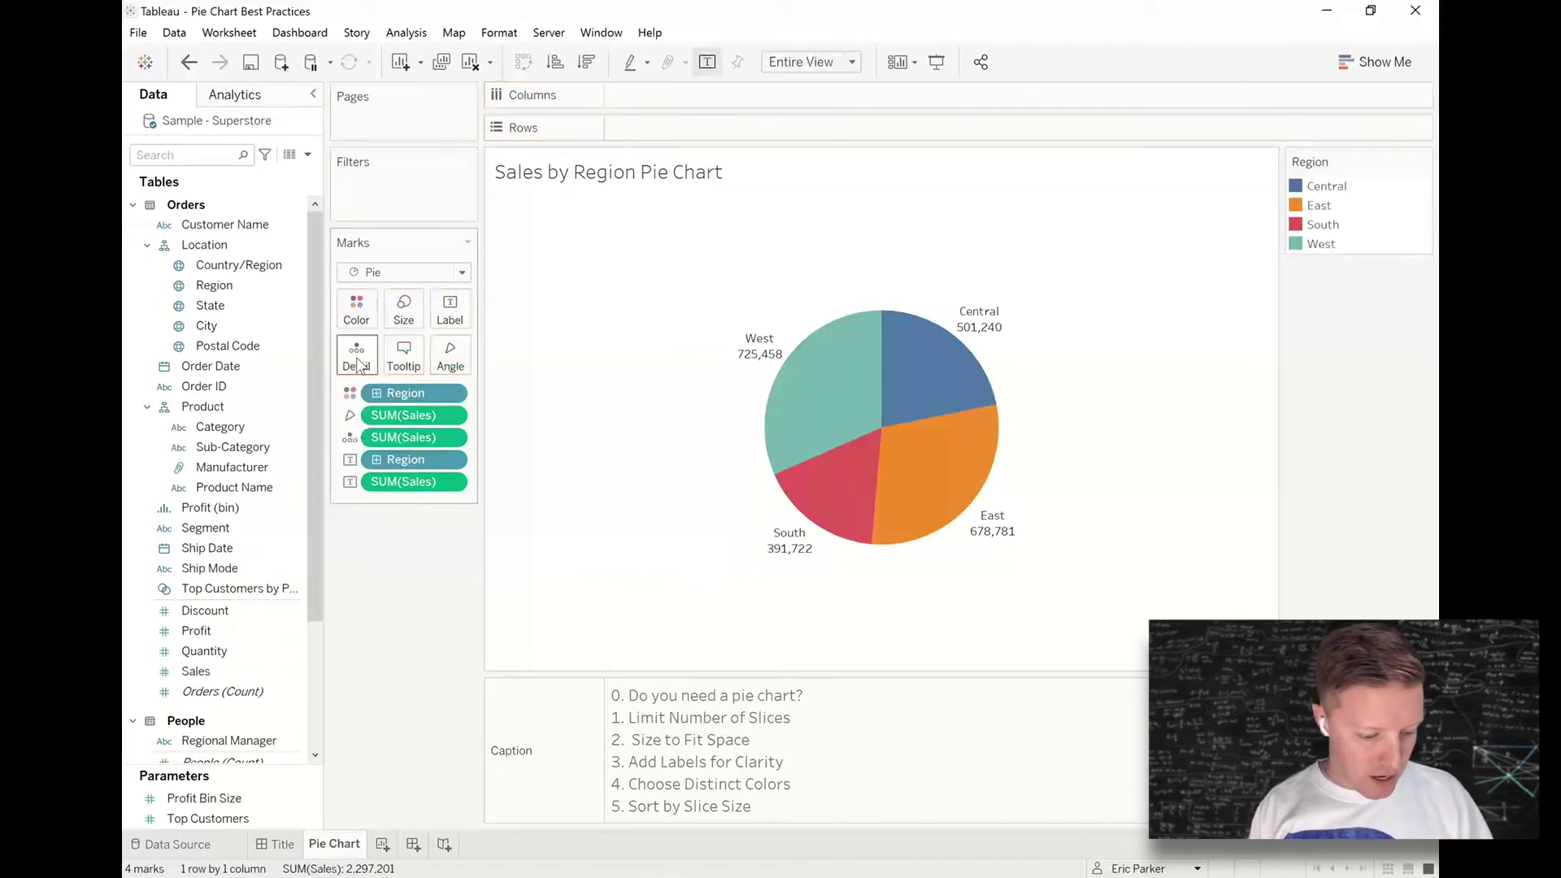
right_click(383, 437)
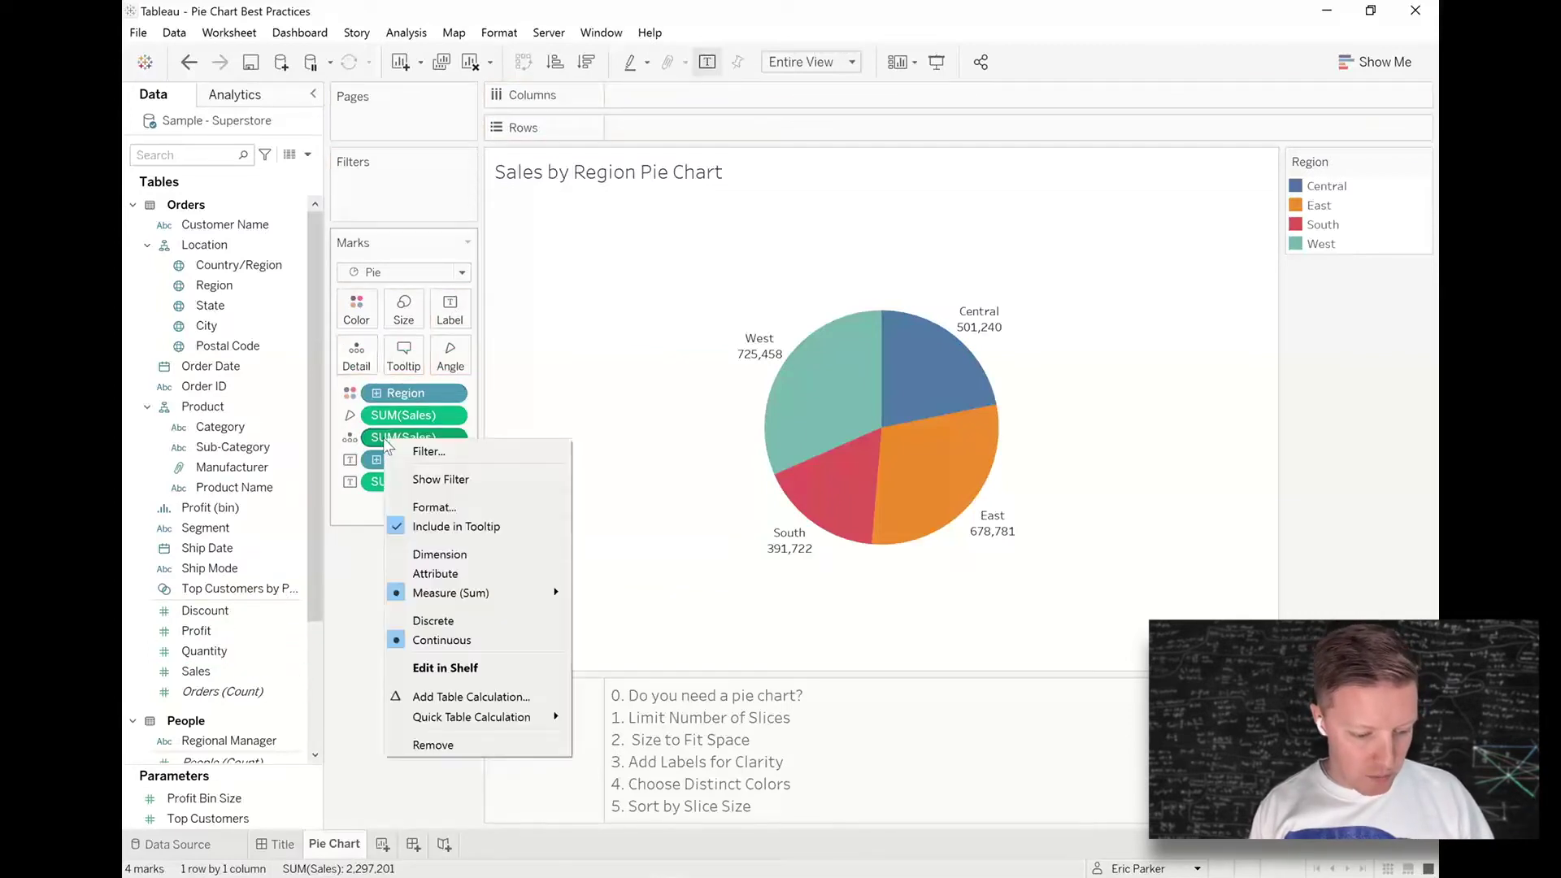
mouse_move(441, 717)
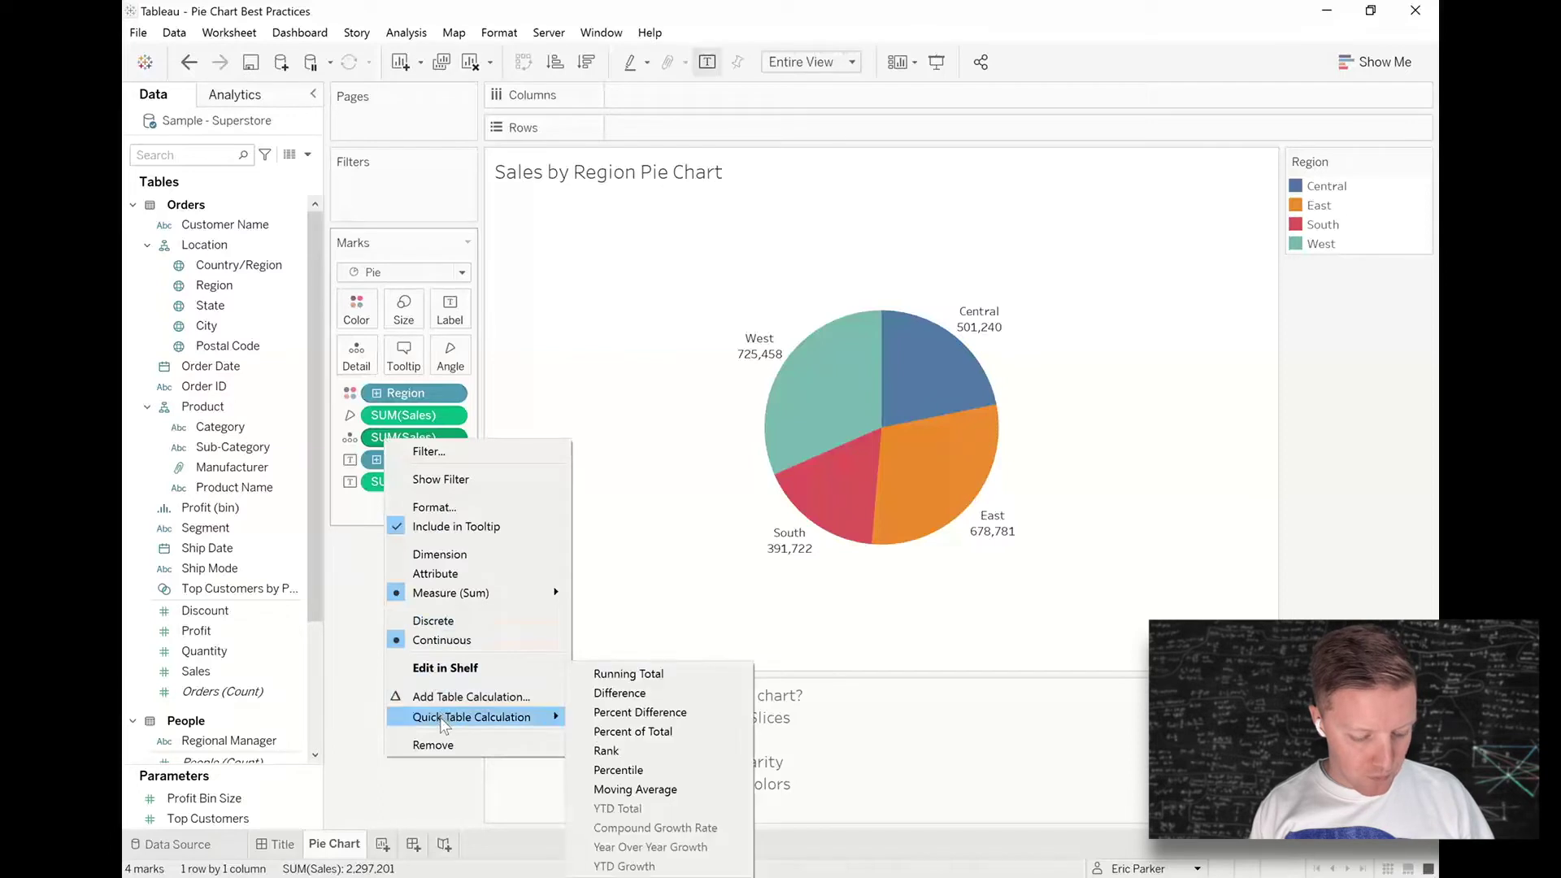
left_click(599, 731)
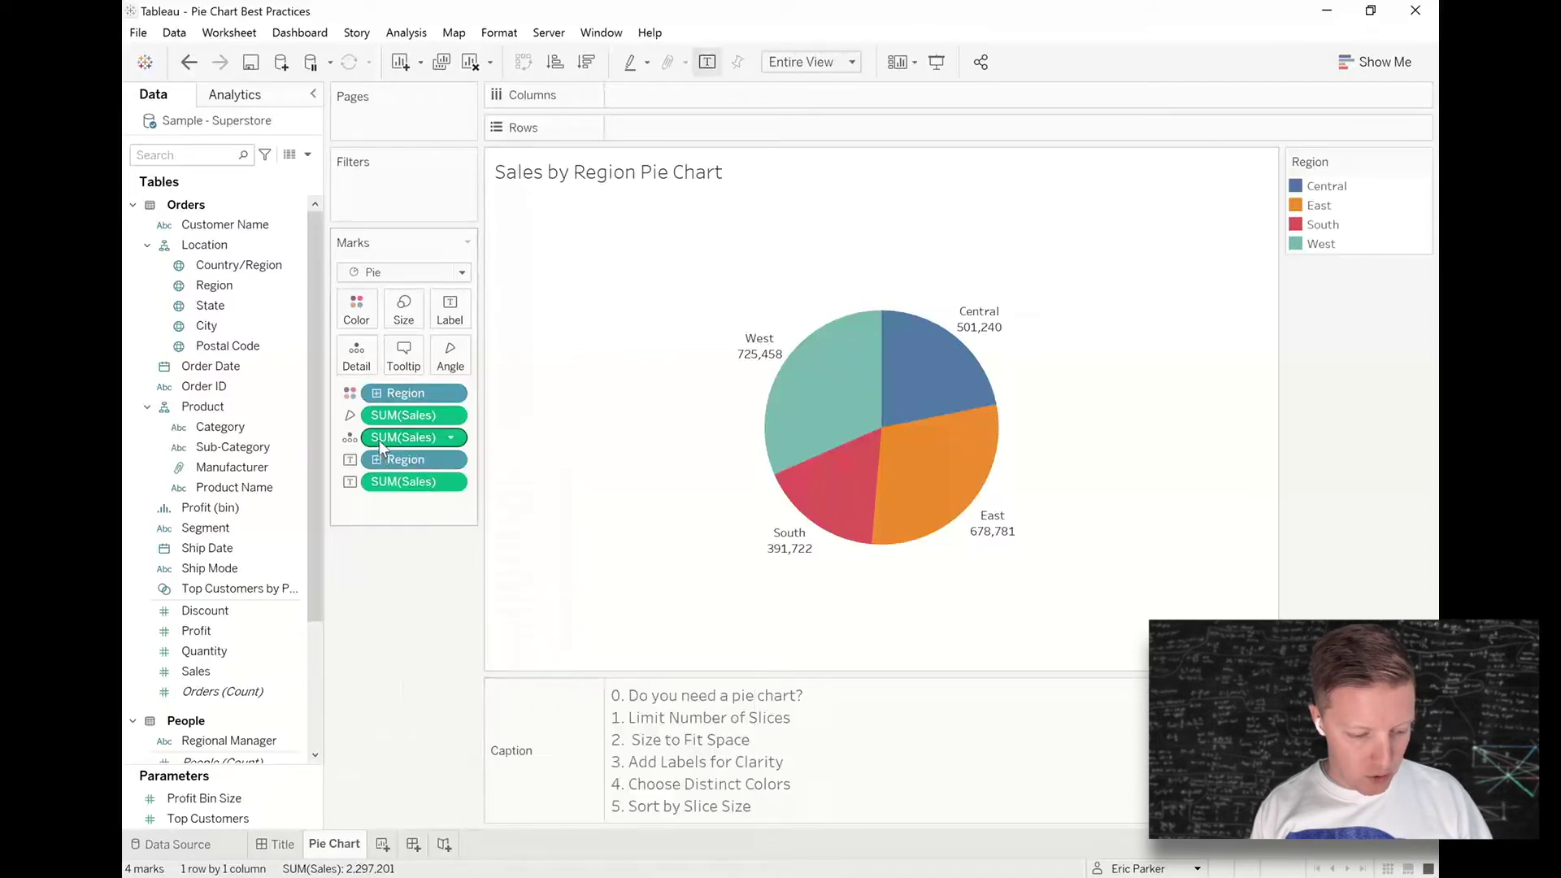
left_click_drag(379, 441, 456, 323)
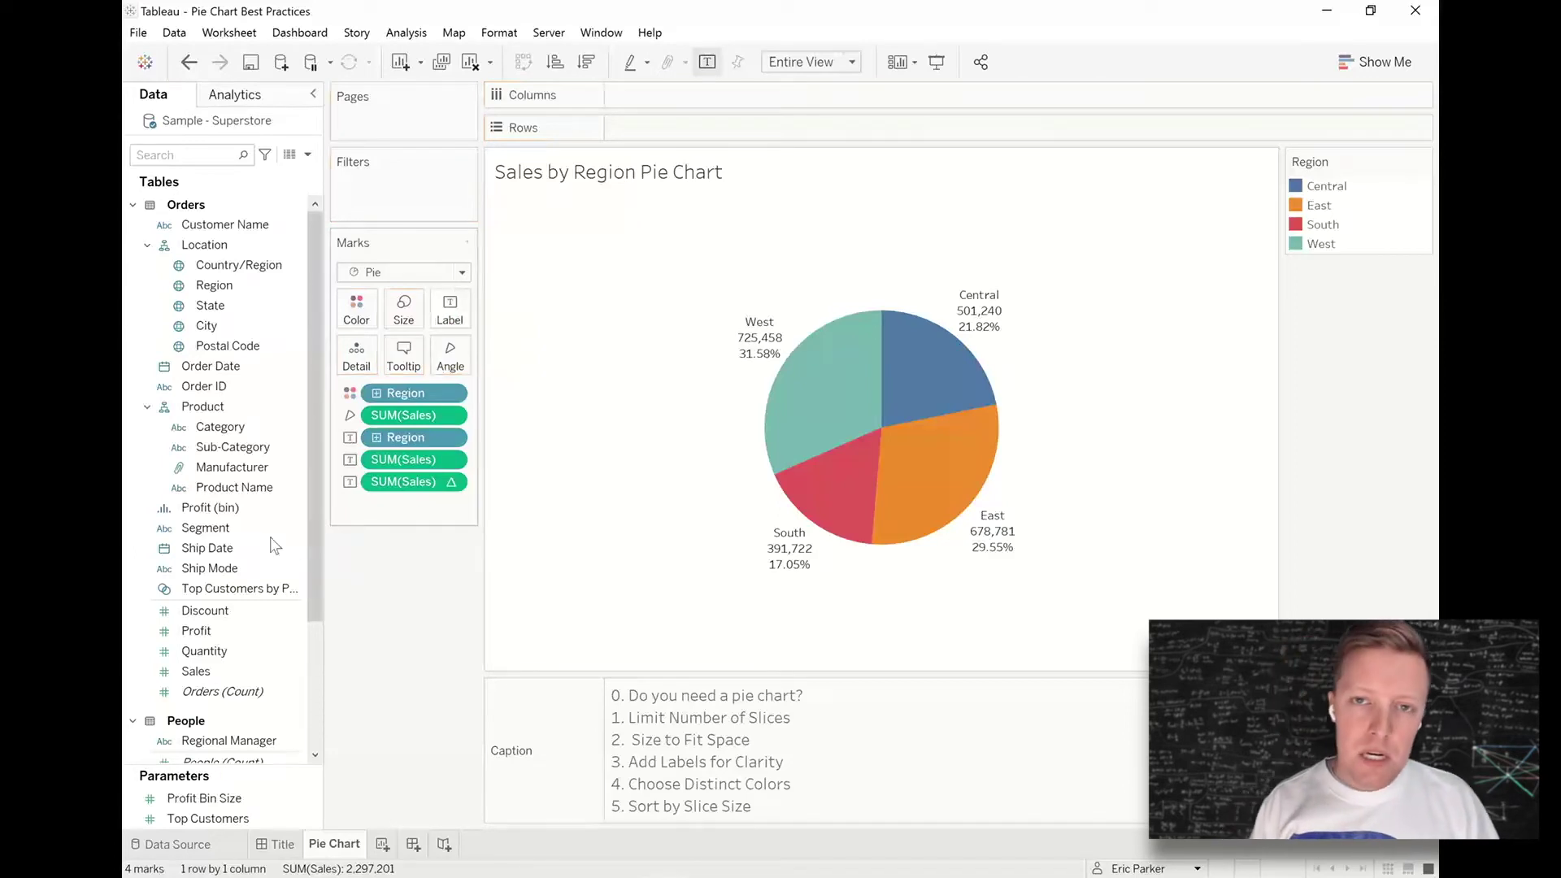
right_click(193, 675)
Set the Sales default number format to custom currency with 0 decimals
mouse_move(333, 569)
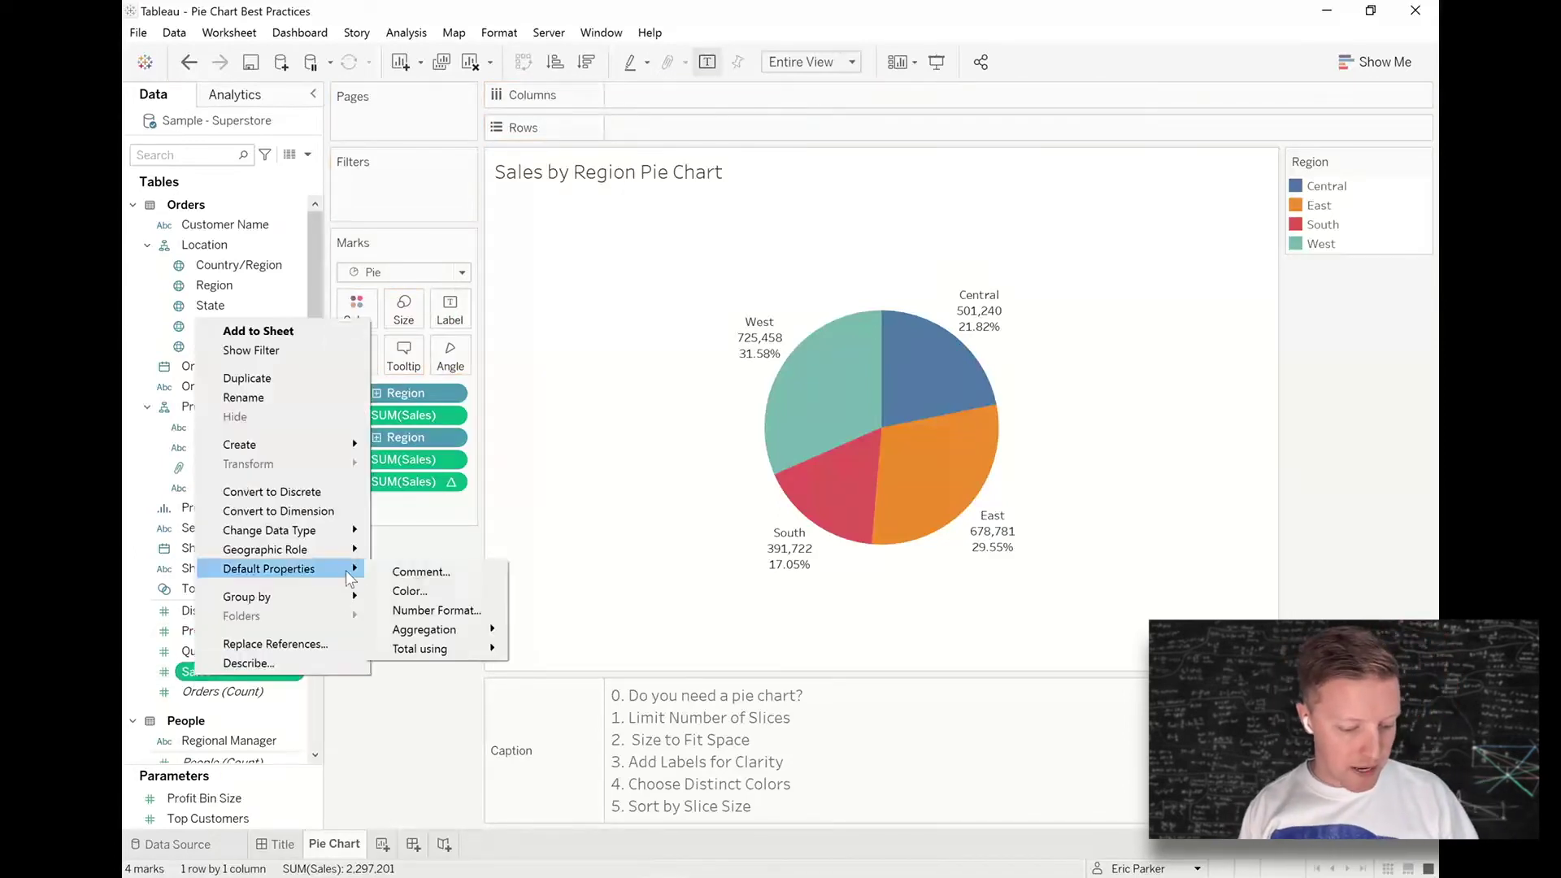
left_click(435, 610)
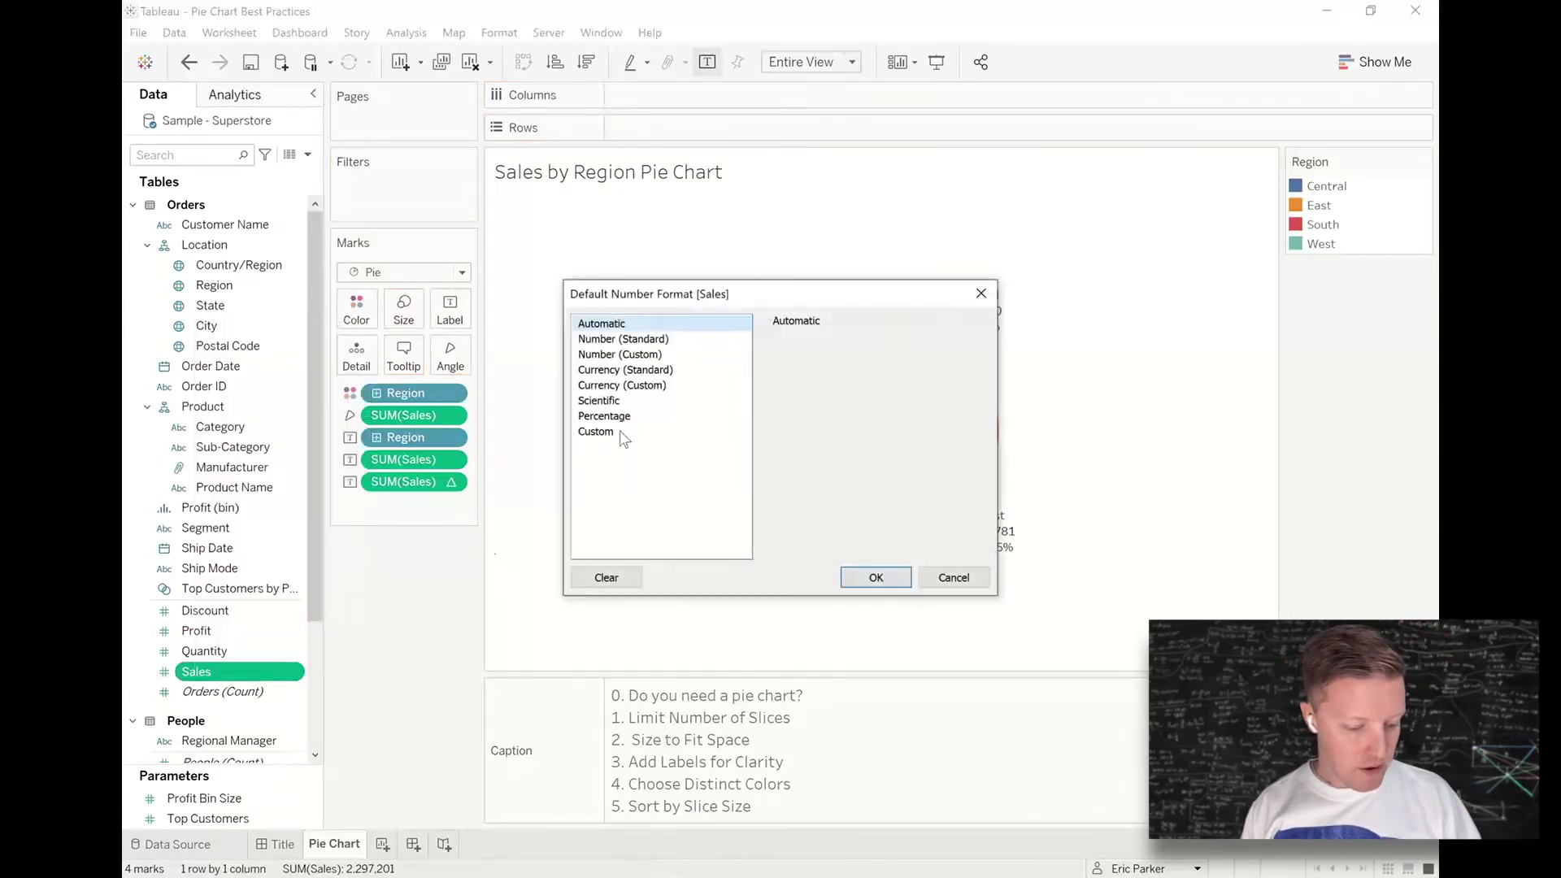
left_click(663, 385)
left_click(824, 365)
left_click(824, 365)
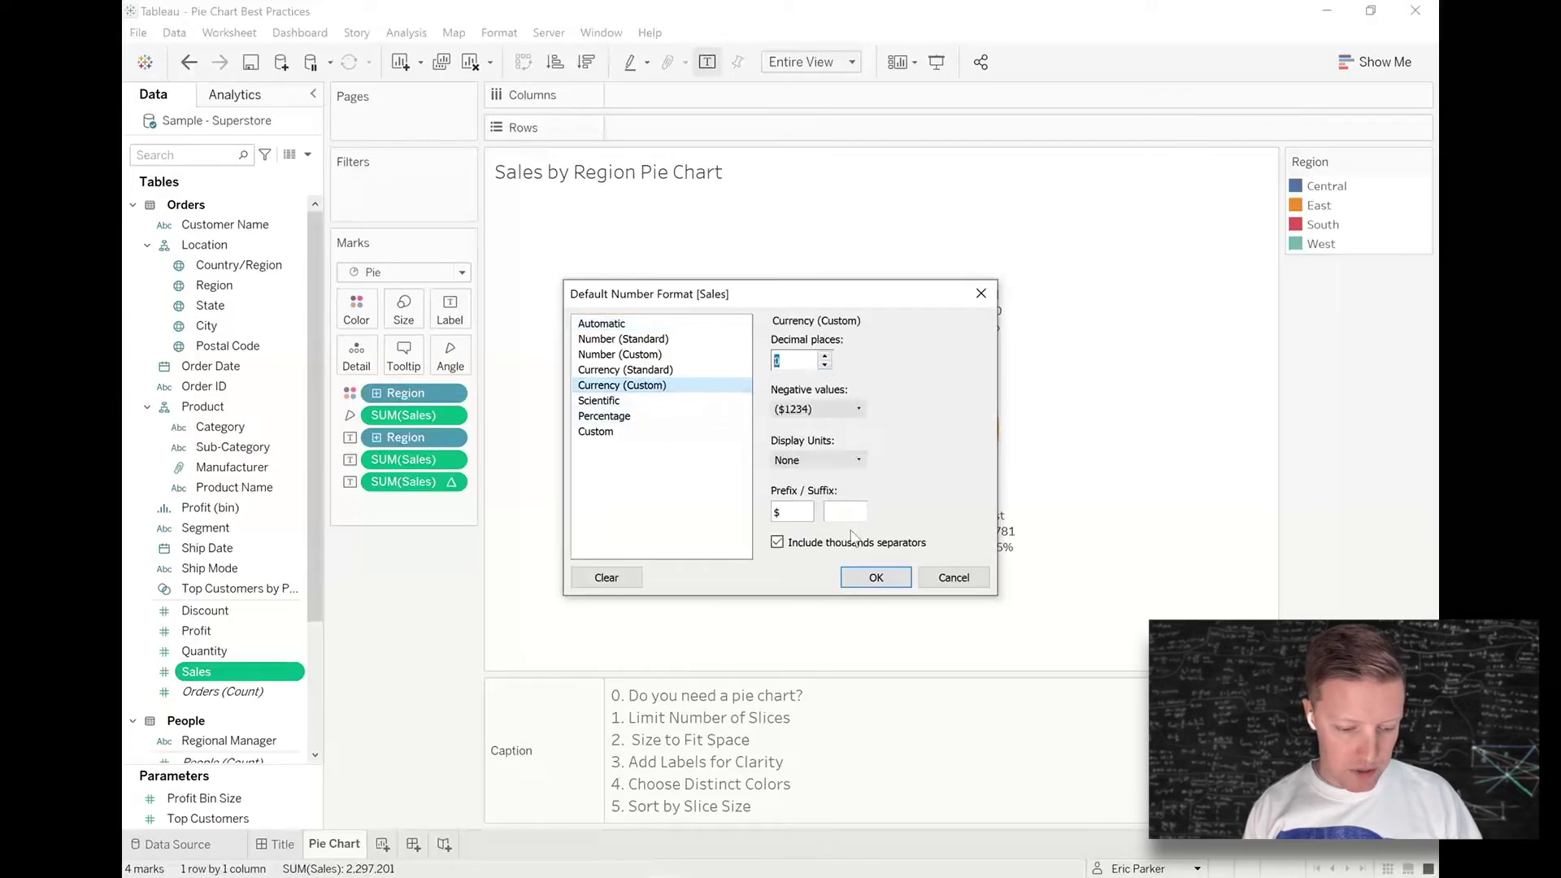
left_click(864, 577)
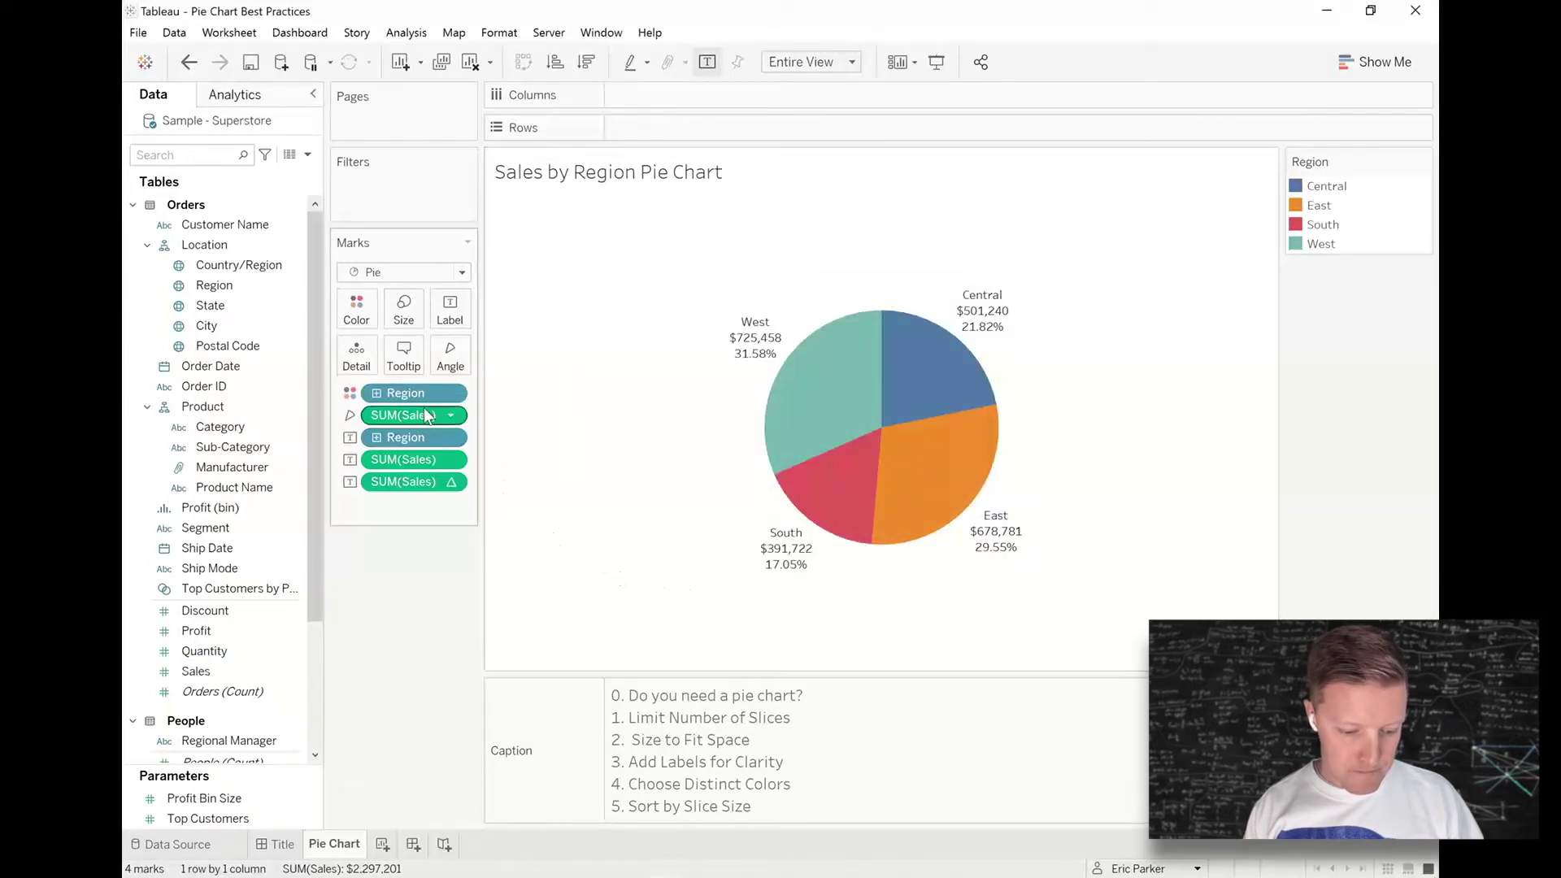
Format the percent-of-total values as percentages with 0 decimal places
right_click(423, 488)
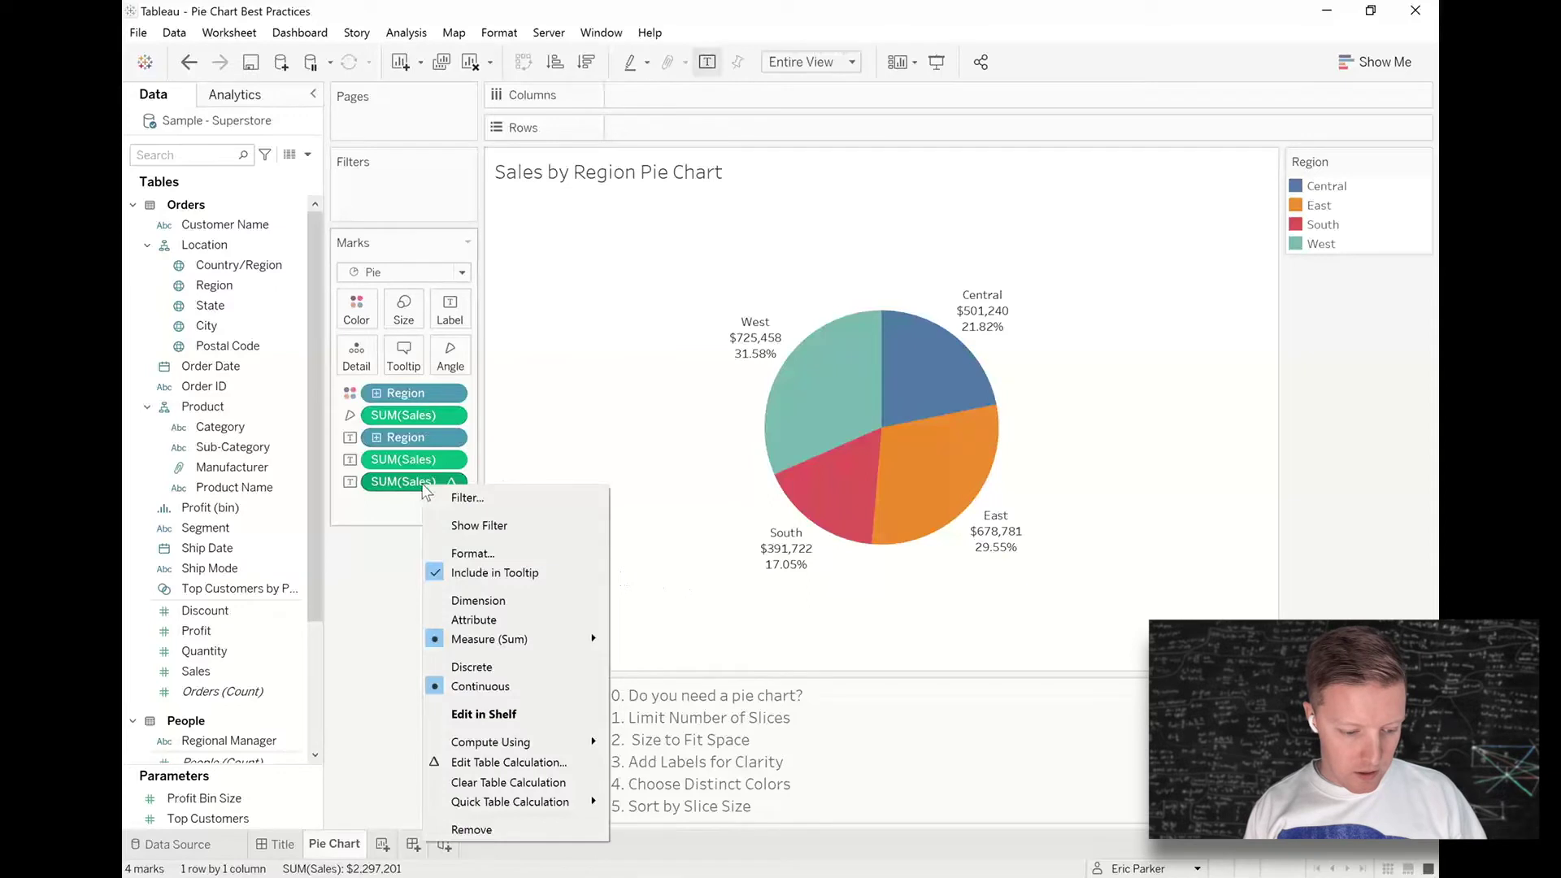
left_click(500, 555)
left_click(301, 269)
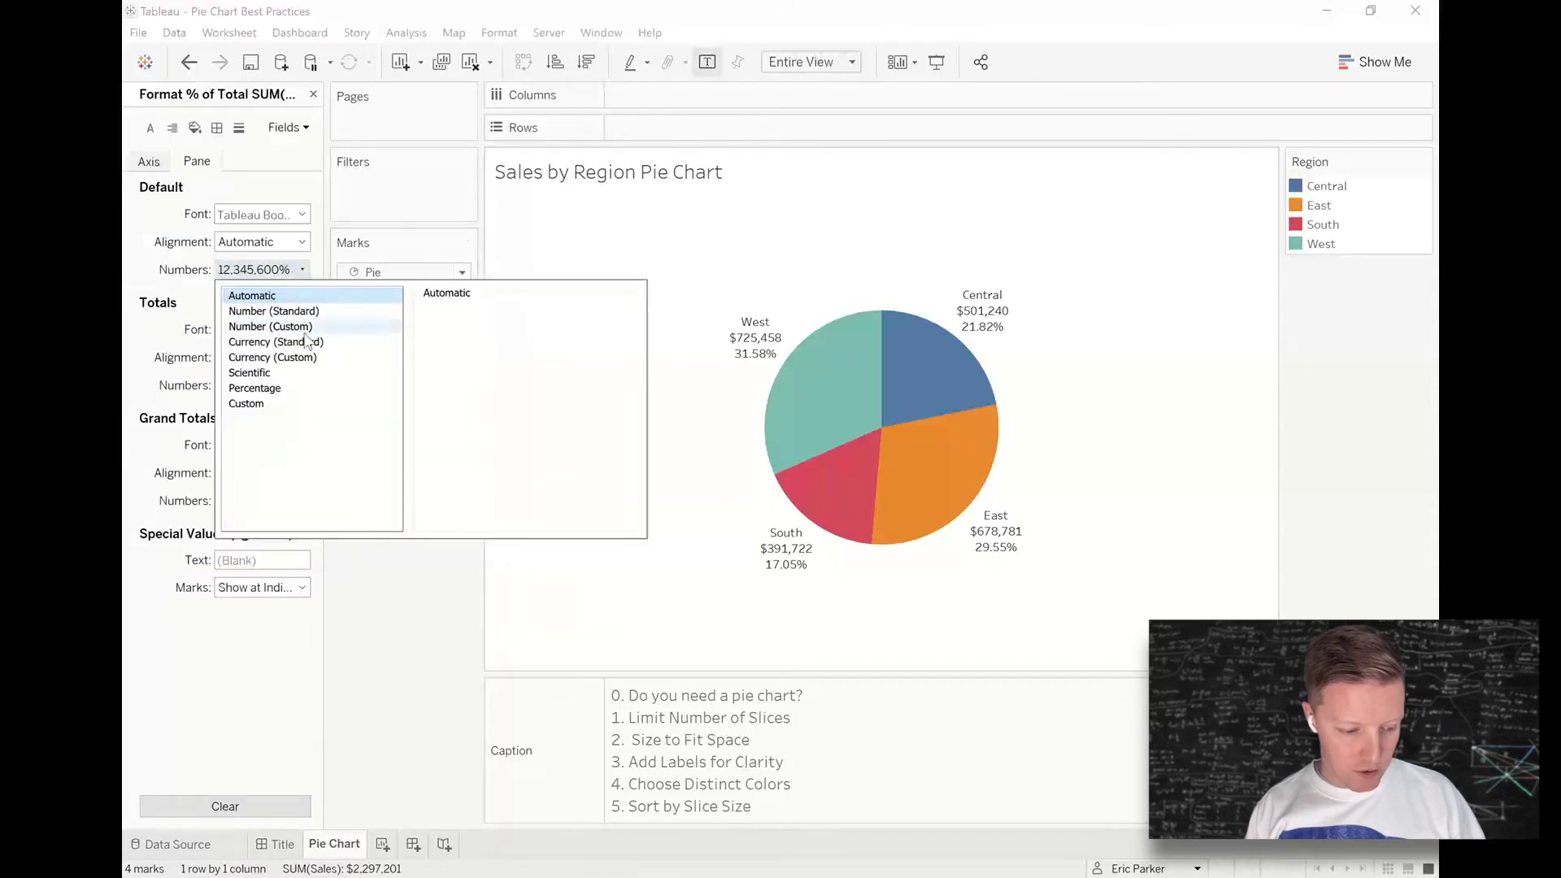
left_click(301, 388)
double_click(476, 337)
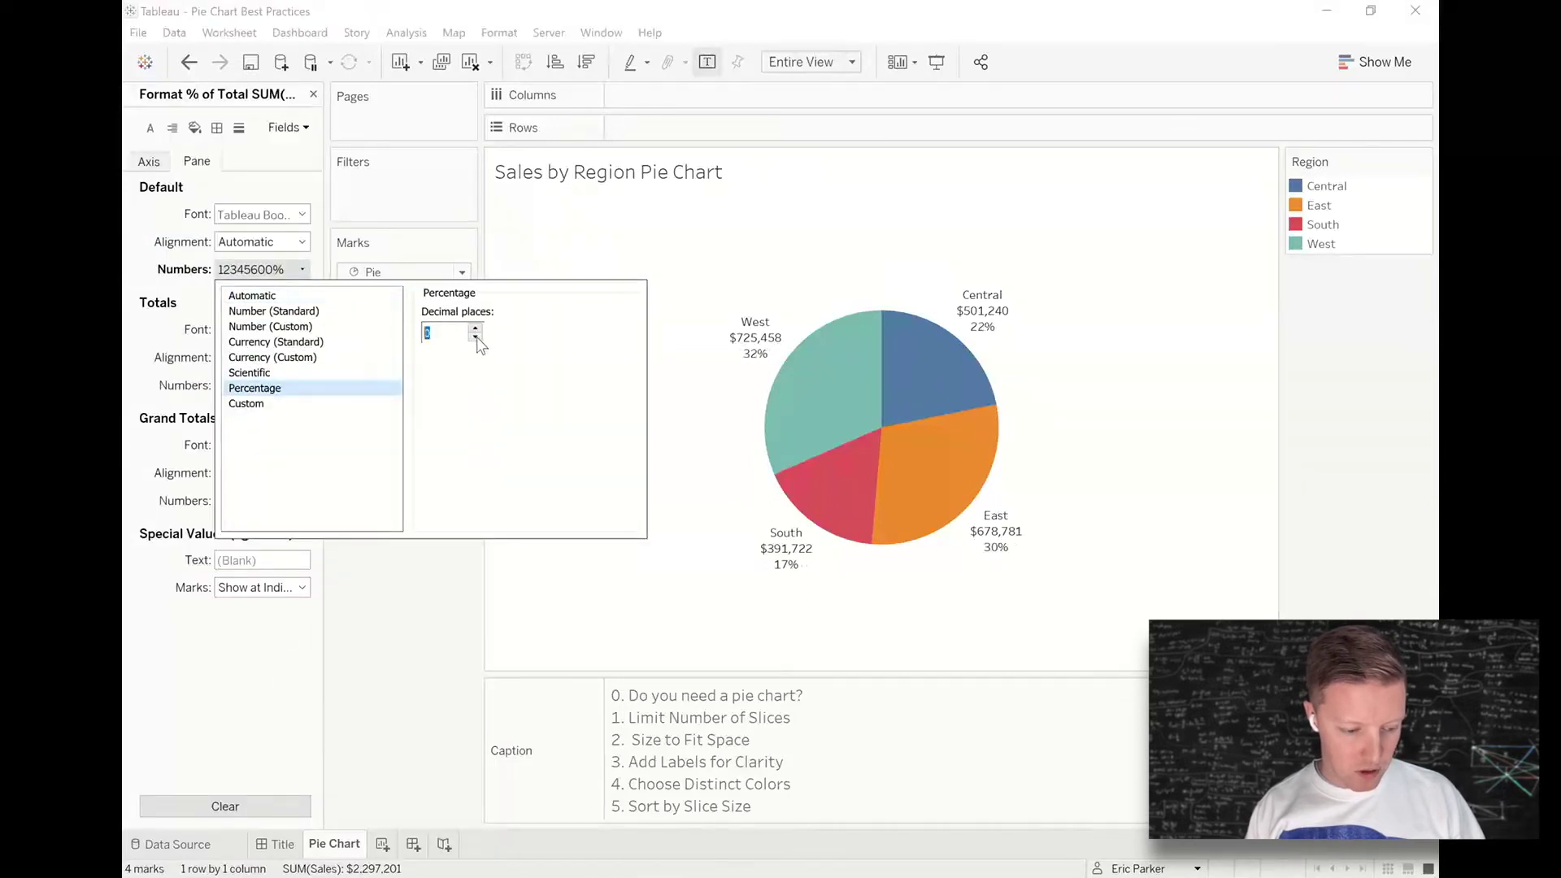
left_click(424, 622)
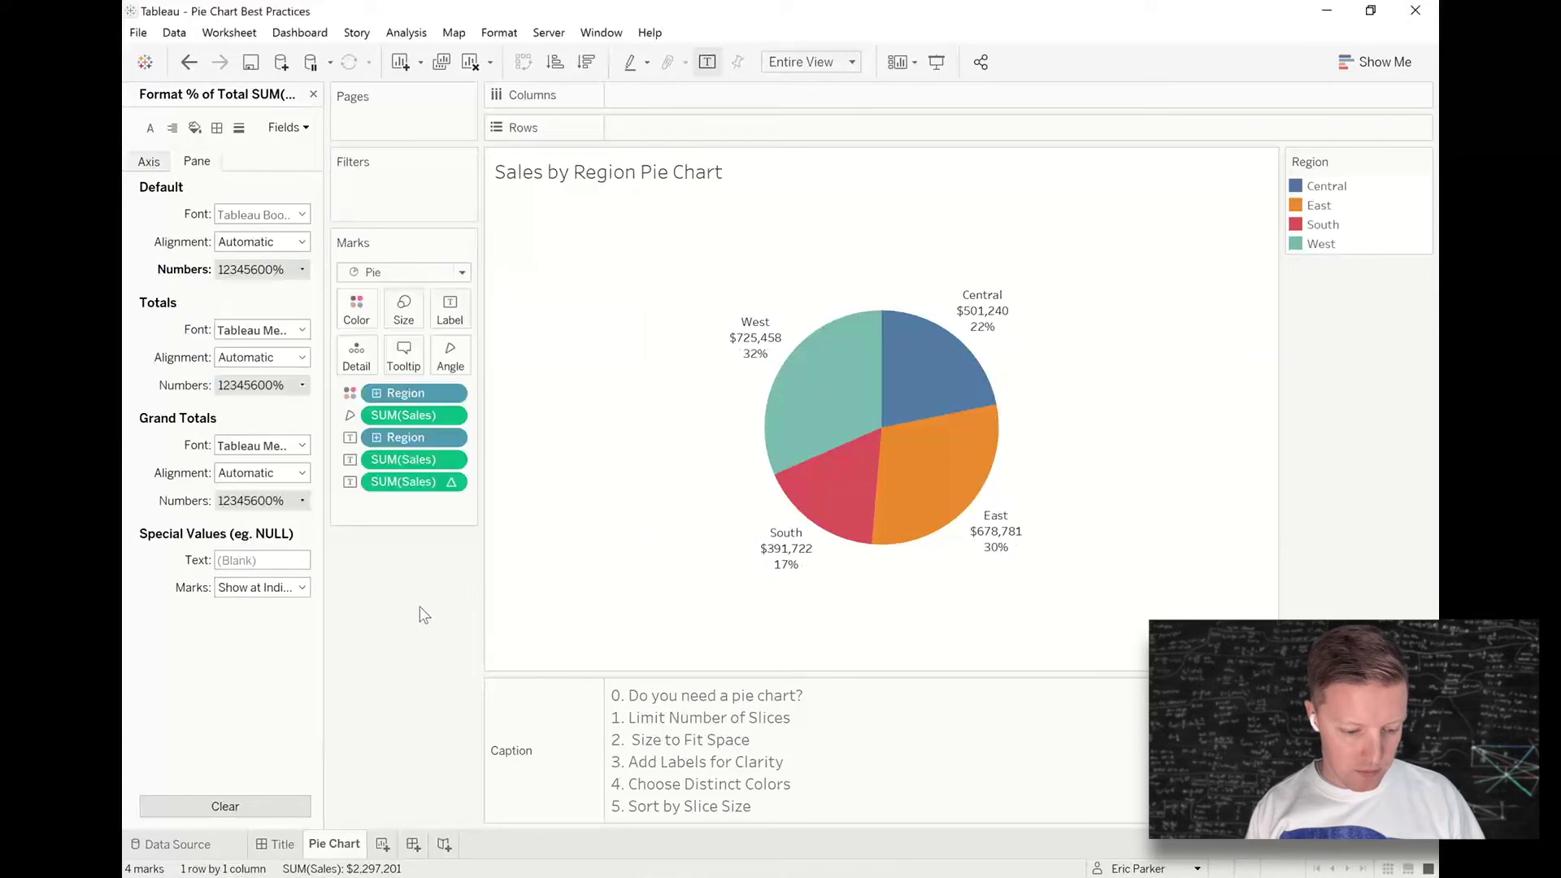
Format SUM(Sales) as custom currency with 0 decimals in thousands (K)
right_click(432, 456)
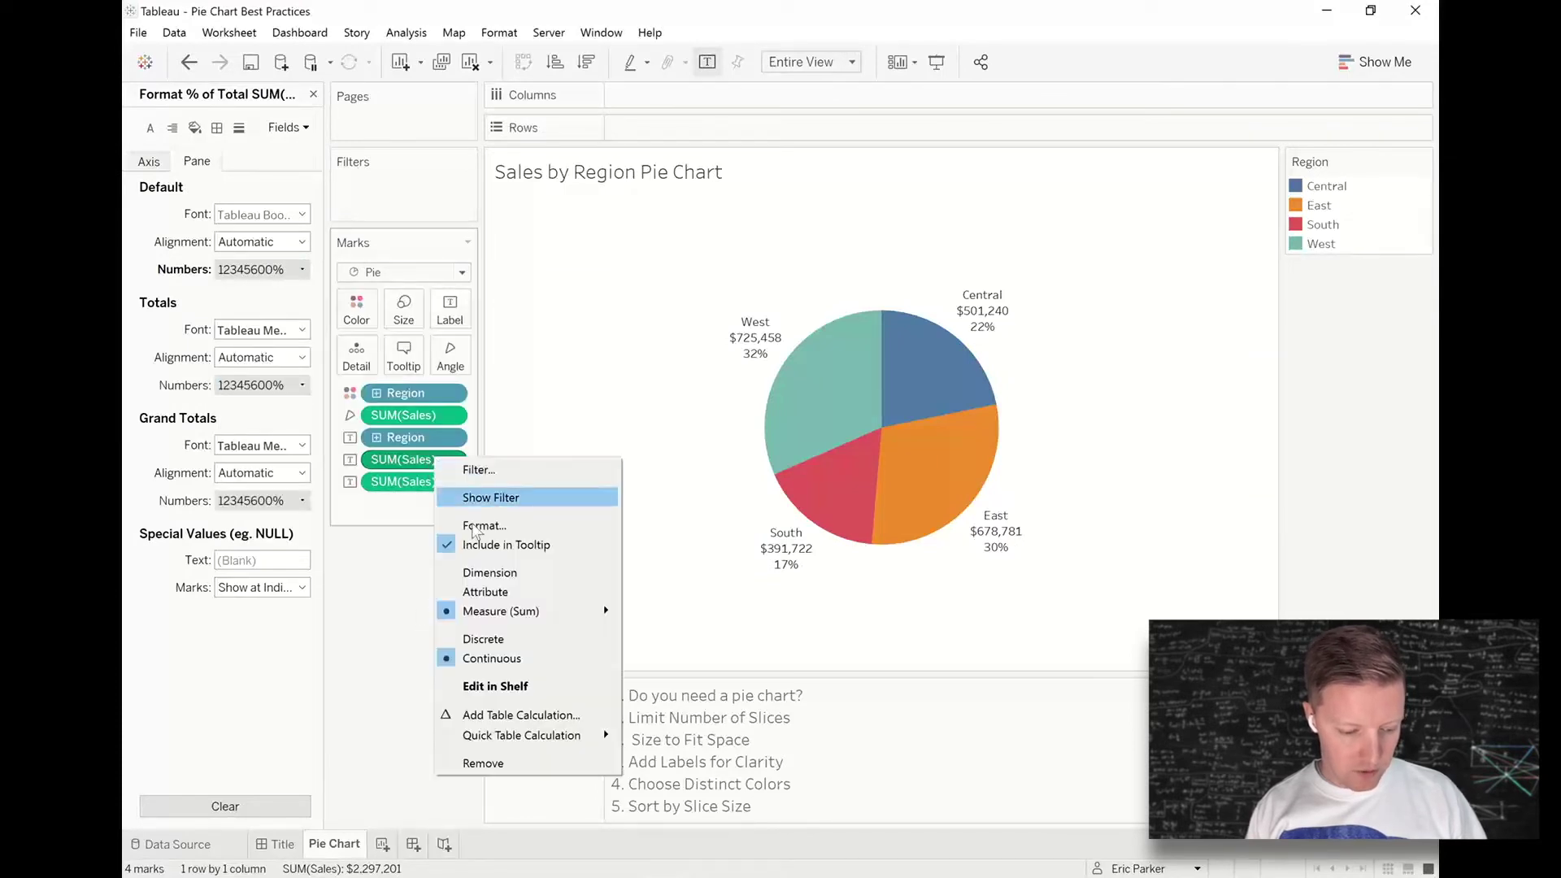
left_click(480, 526)
left_click(283, 276)
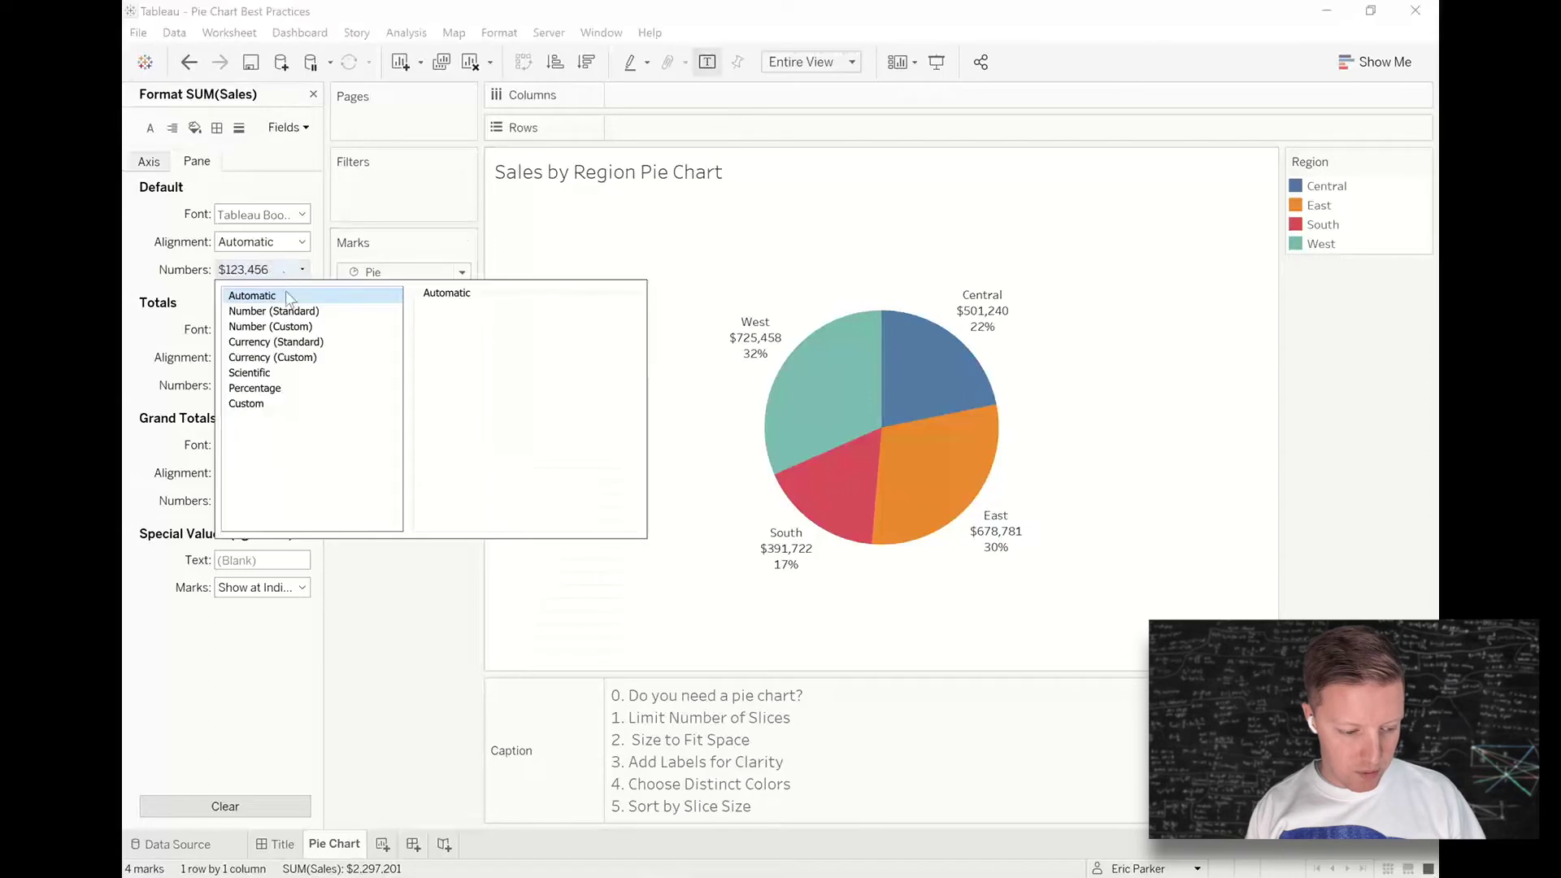
left_click(272, 357)
left_click(475, 338)
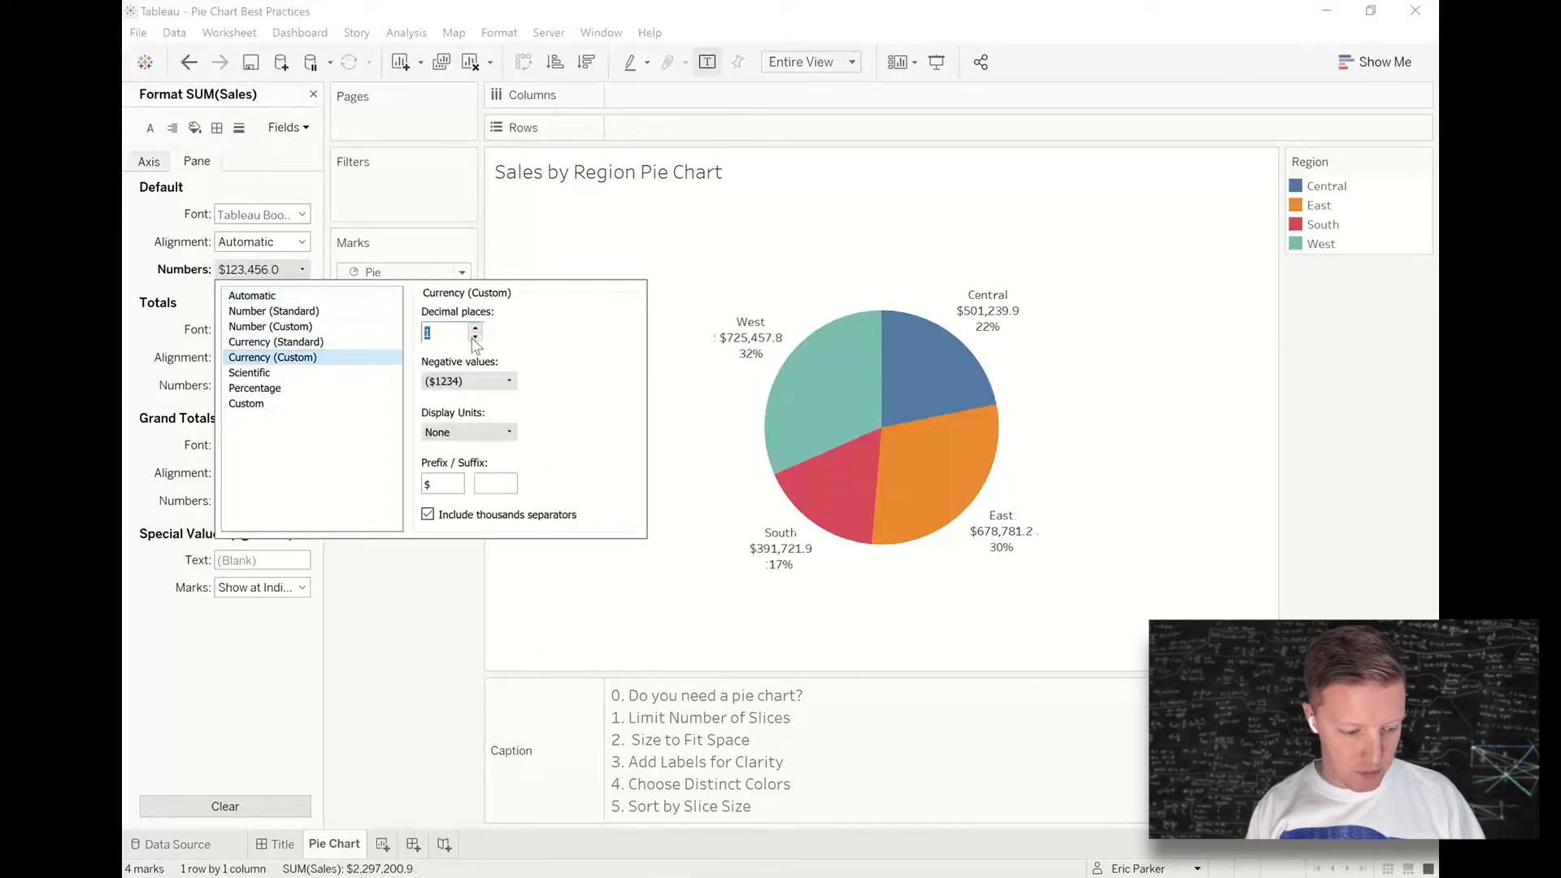
left_click(476, 338)
left_click(481, 432)
left_click(486, 461)
left_click(443, 597)
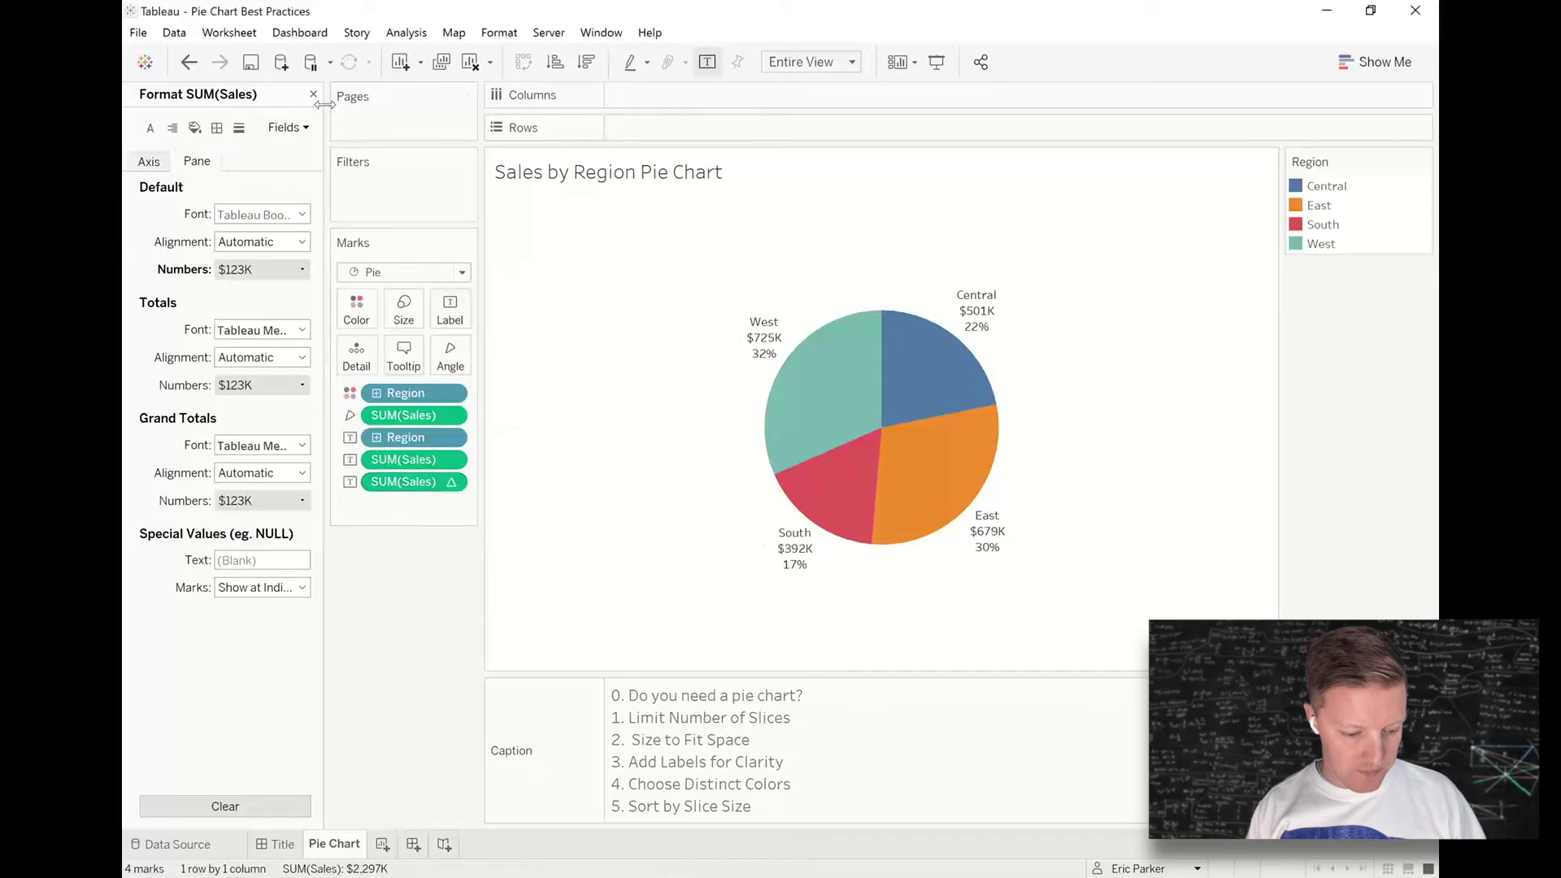
left_click(315, 95)
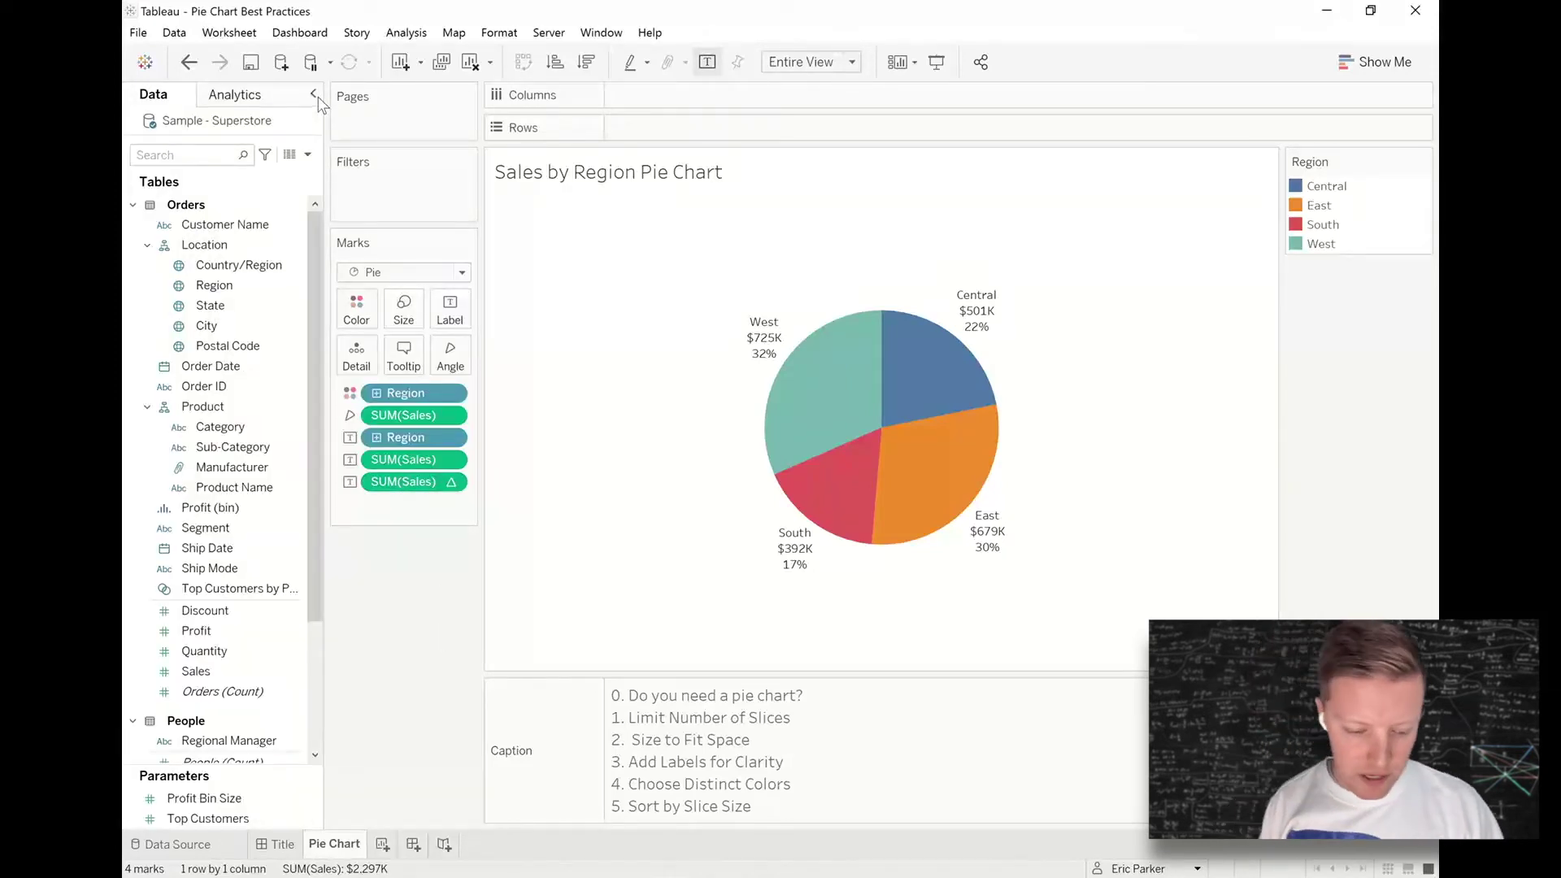
Make the Region line of the label bold at font size 11
left_click(457, 319)
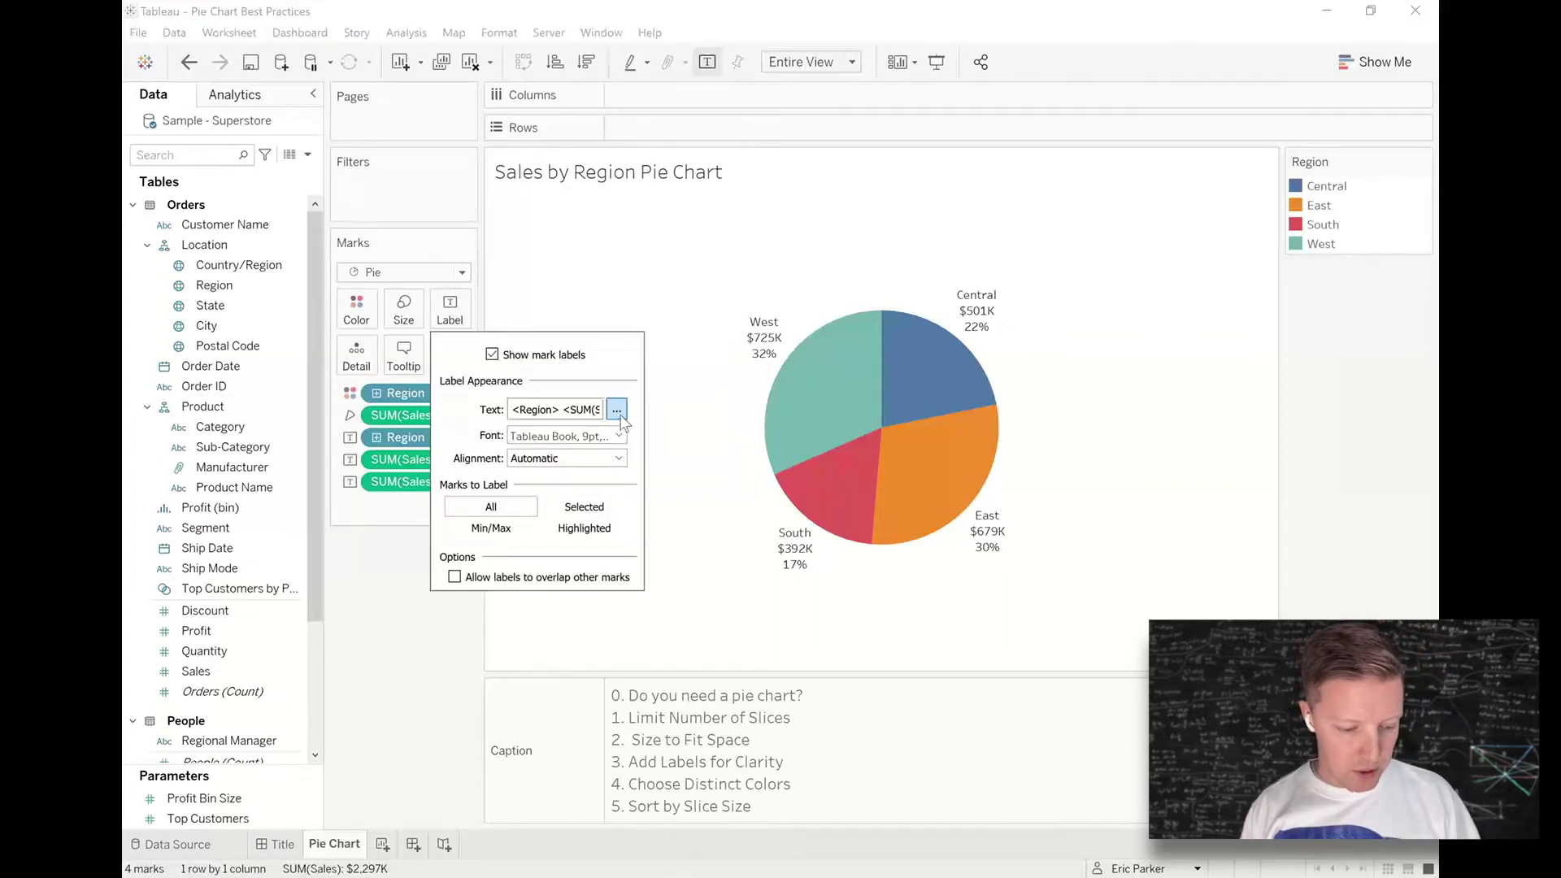
left_click(617, 411)
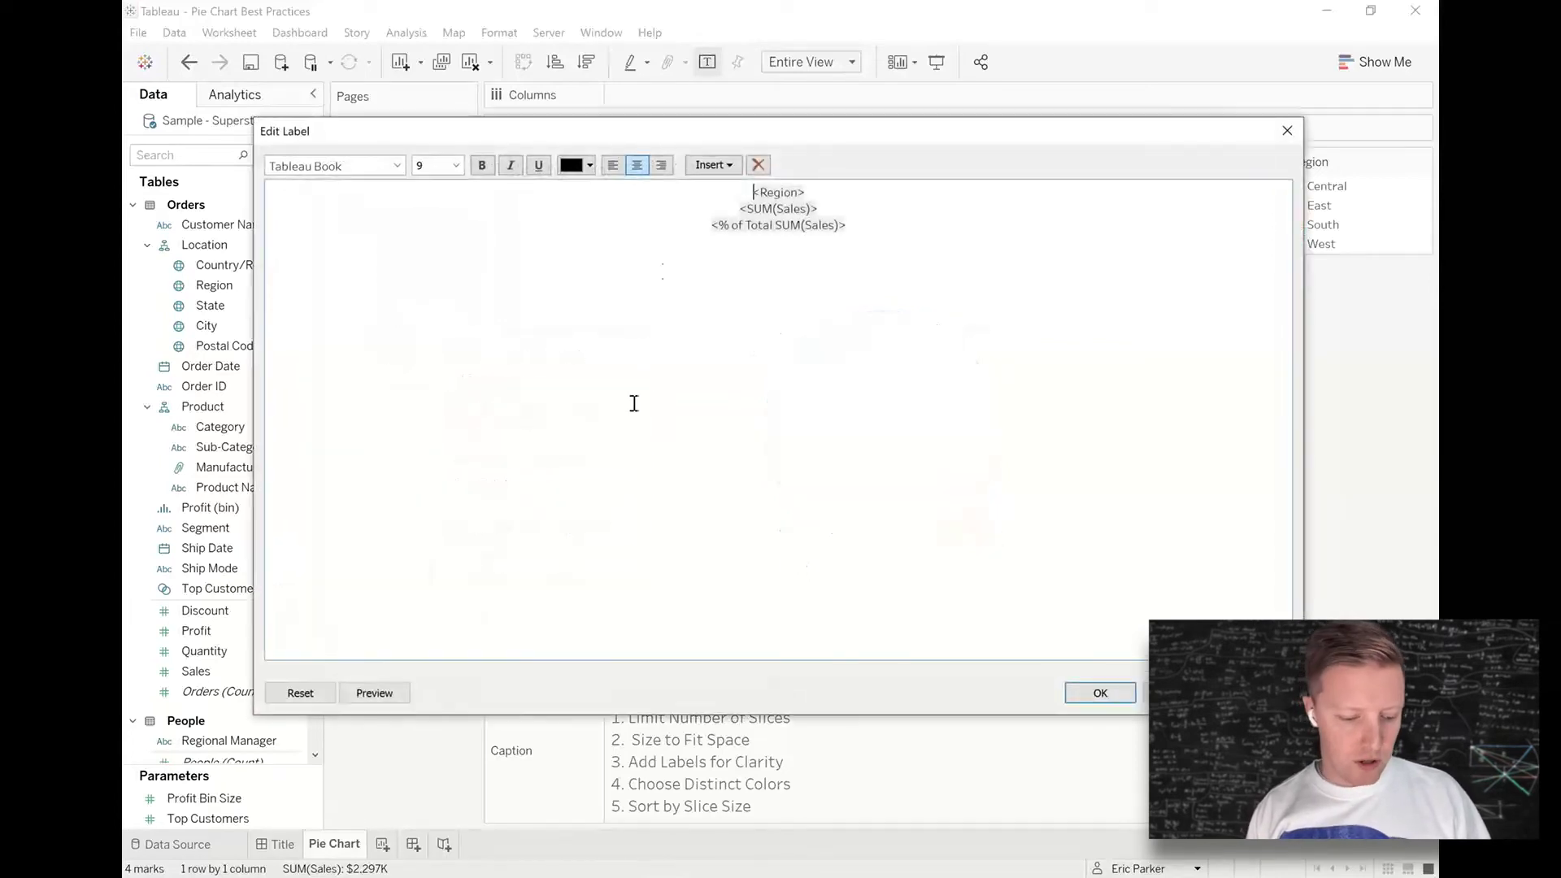
left_click_drag(825, 192, 713, 190)
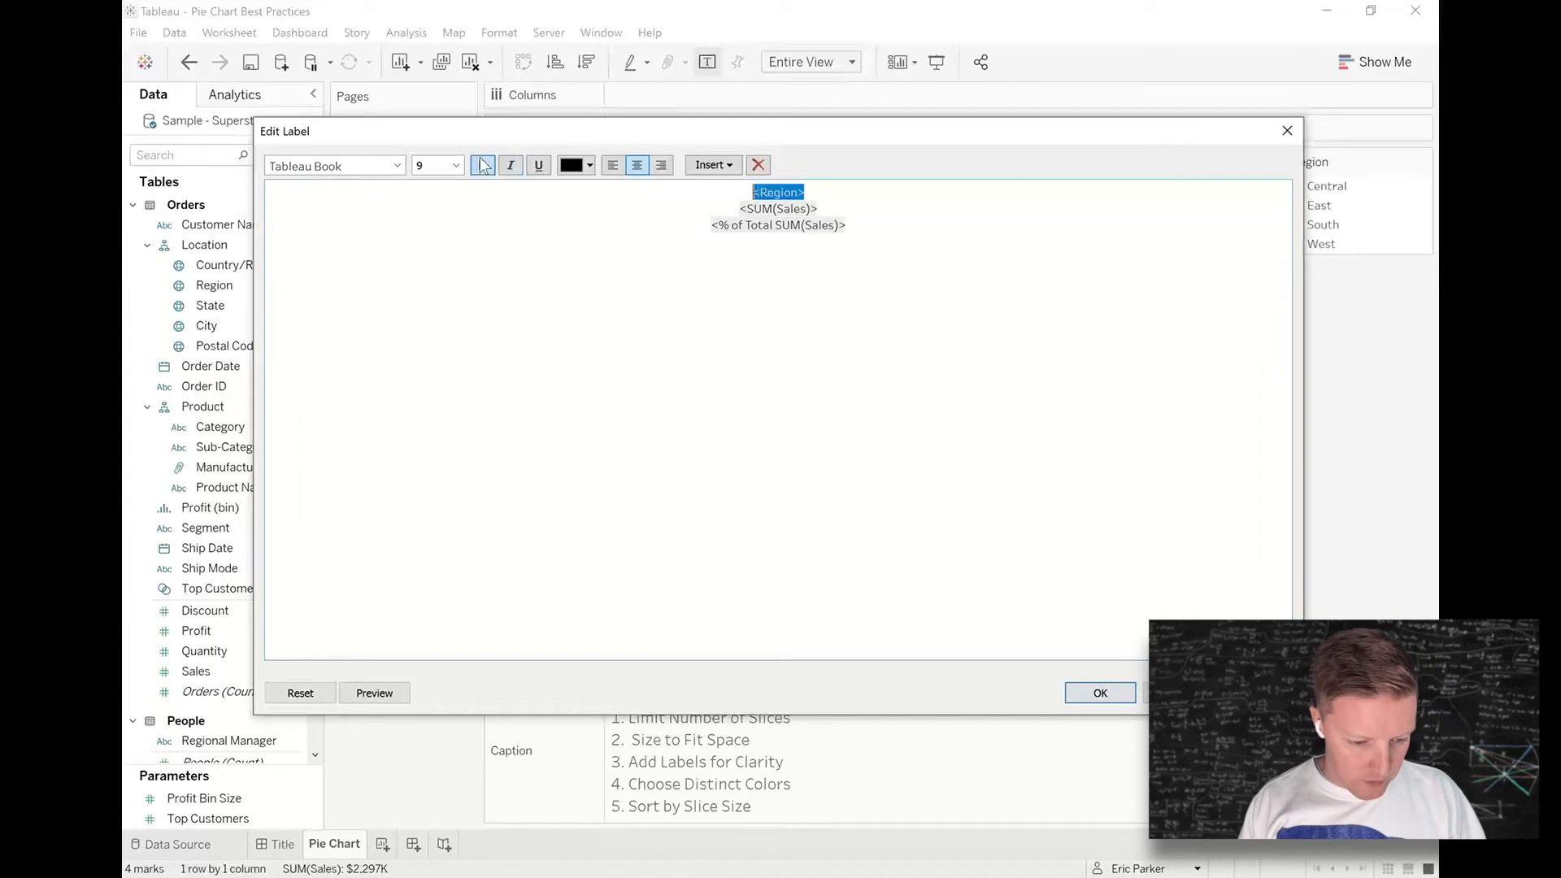
left_click(457, 165)
left_click(436, 223)
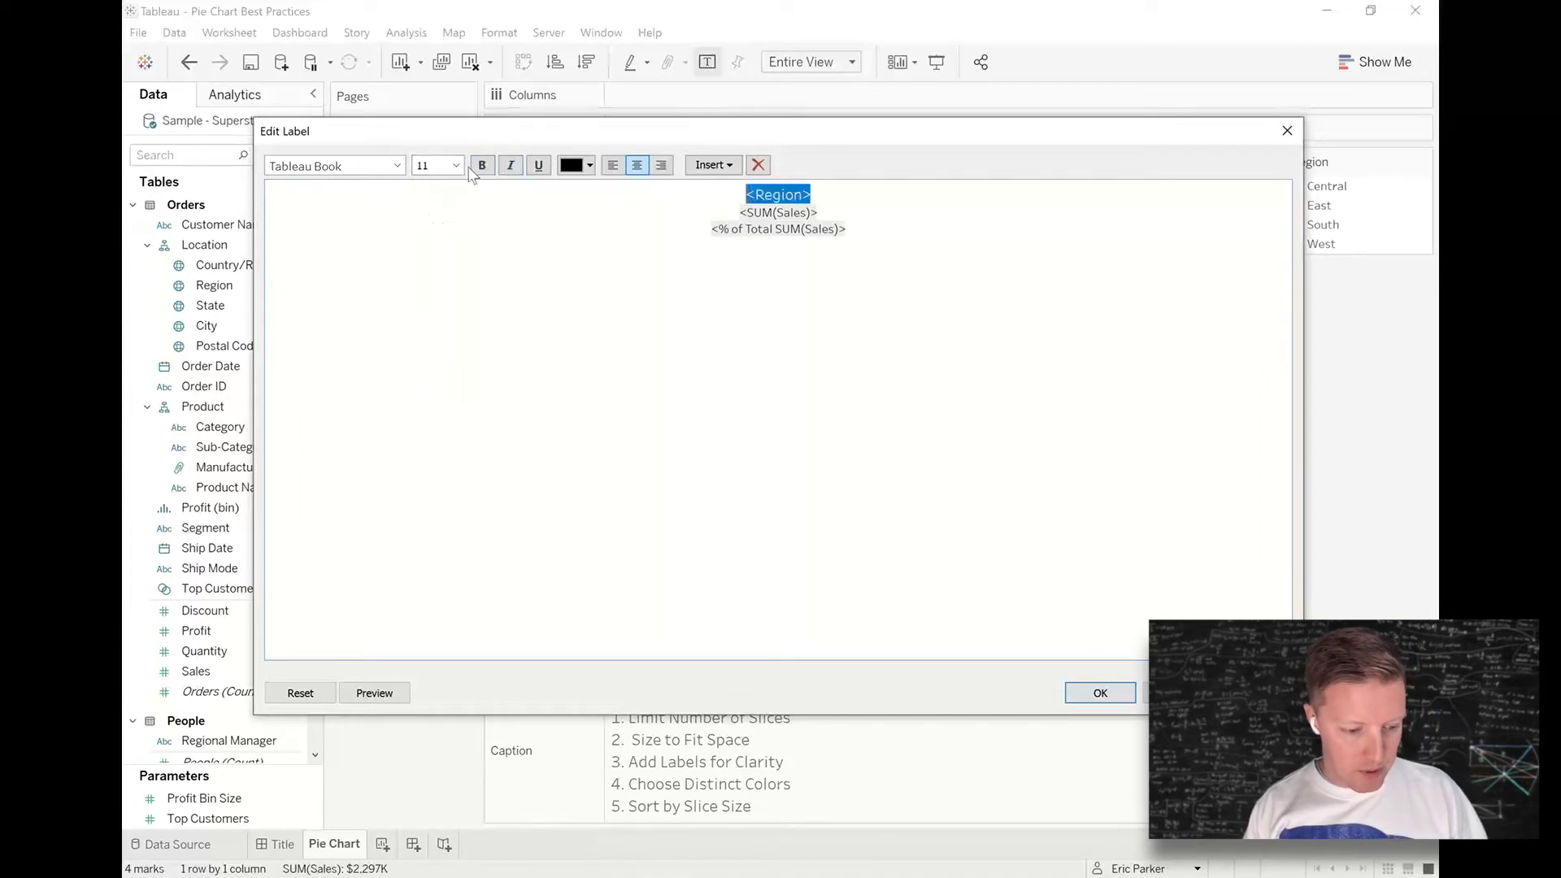
left_click(482, 165)
Put the percentage before the sales value, bracket the sales in parentheses and italicize it
left_click(880, 230)
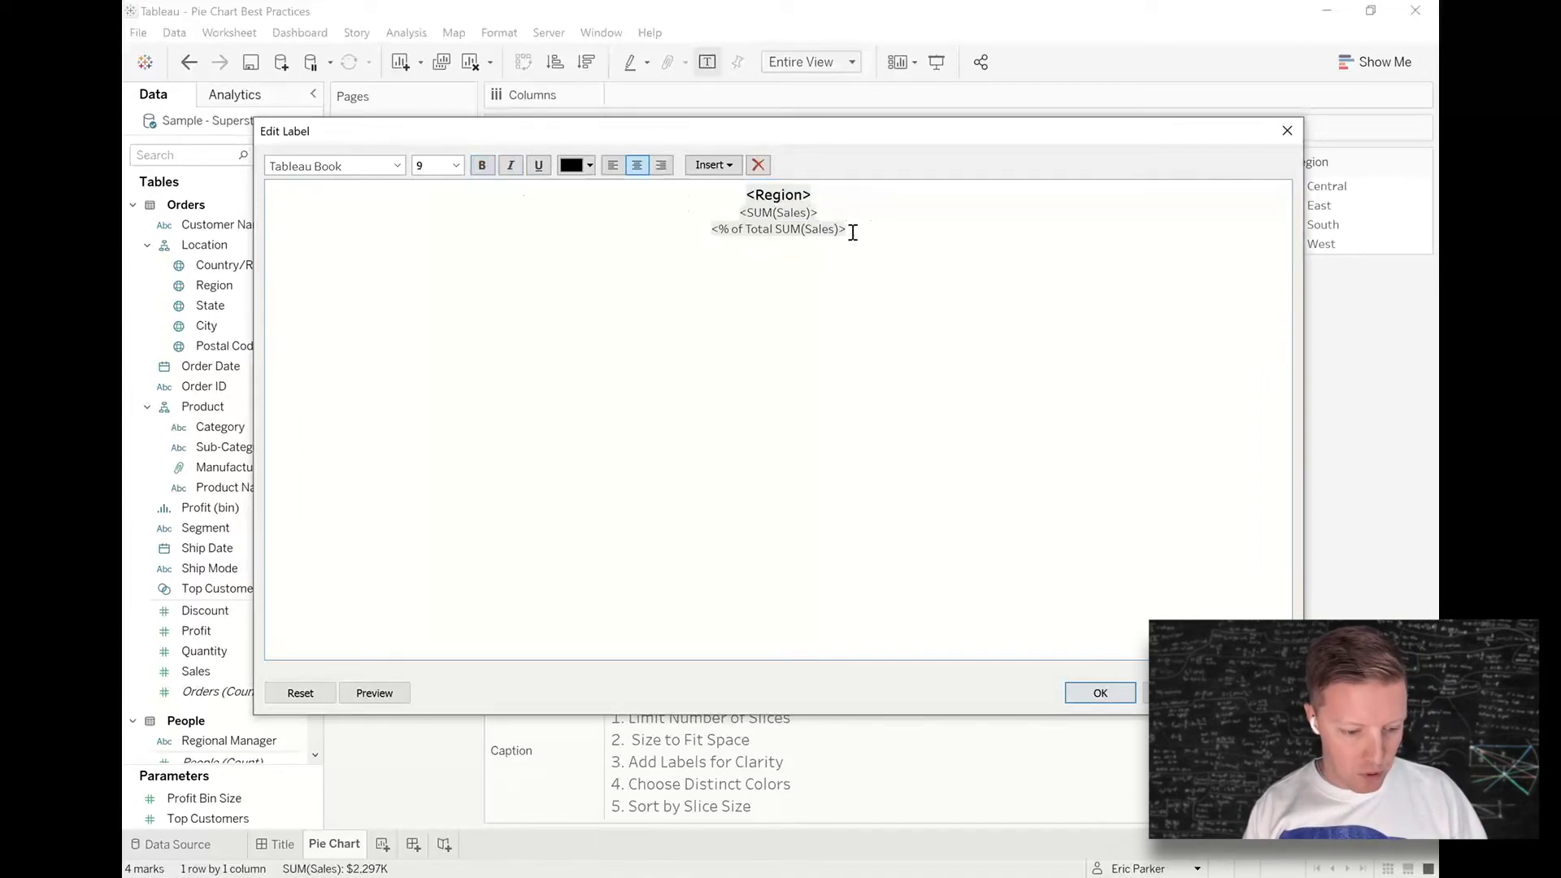
left_click(704, 229, "shift")
left_click_drag(719, 229, 724, 213)
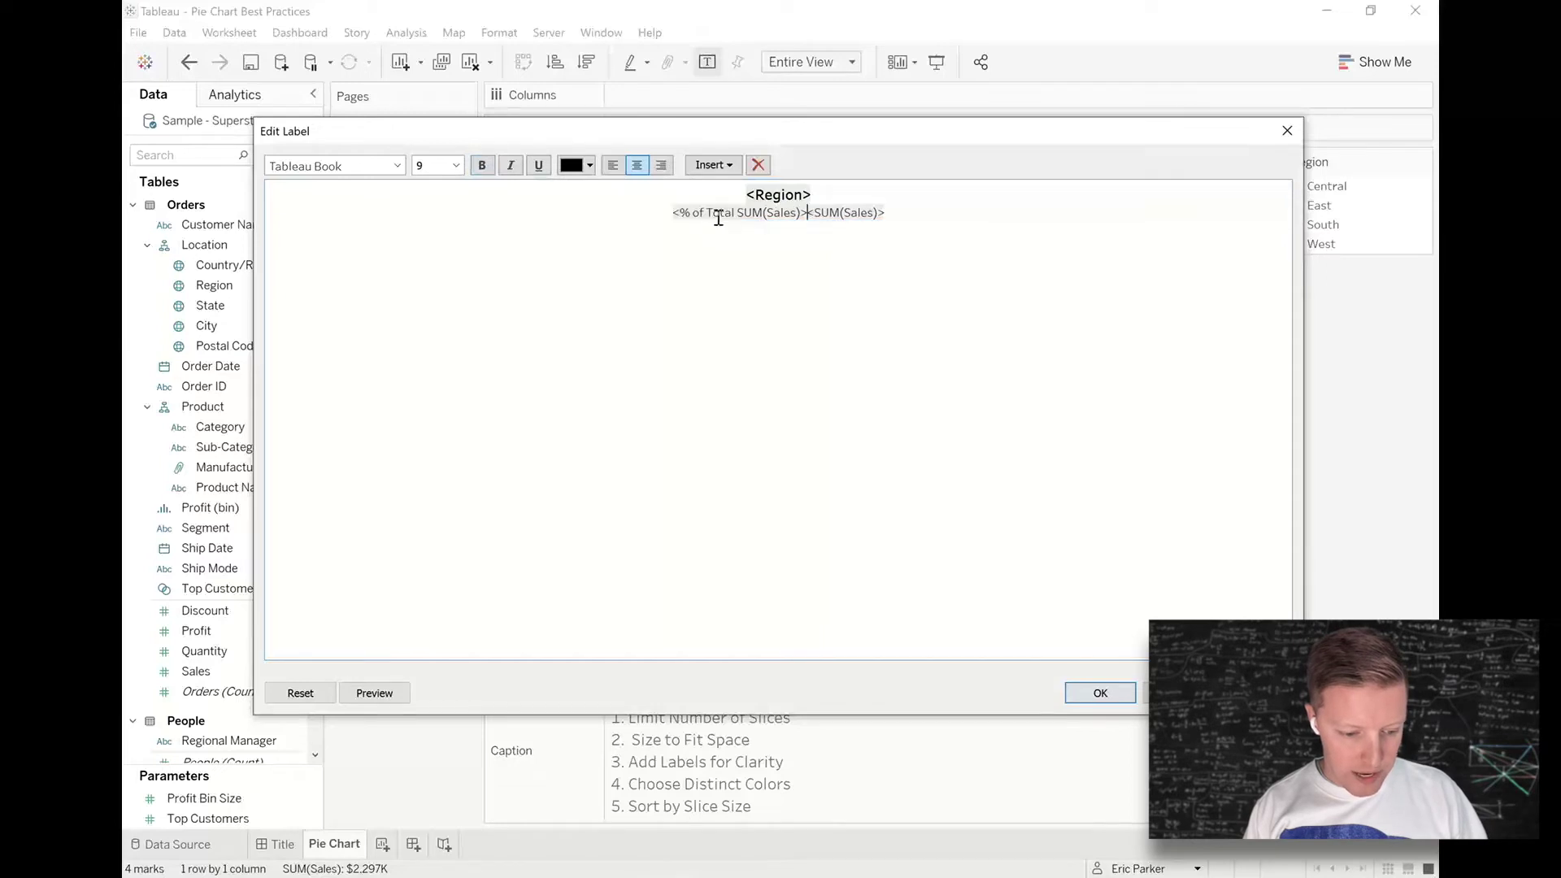
type("(")
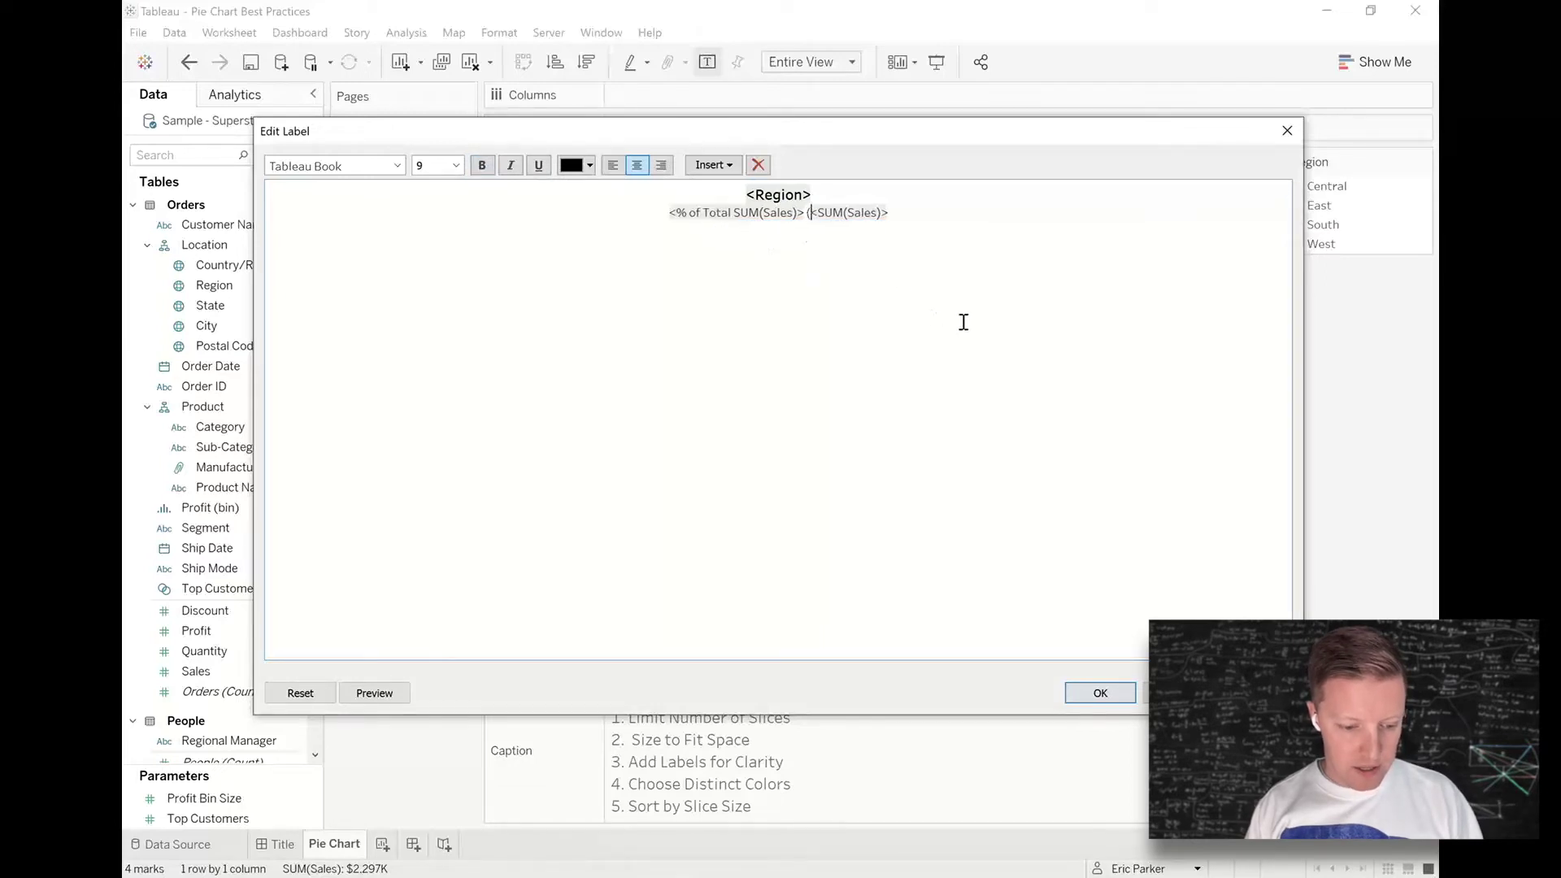
left_click(927, 213)
type(")")
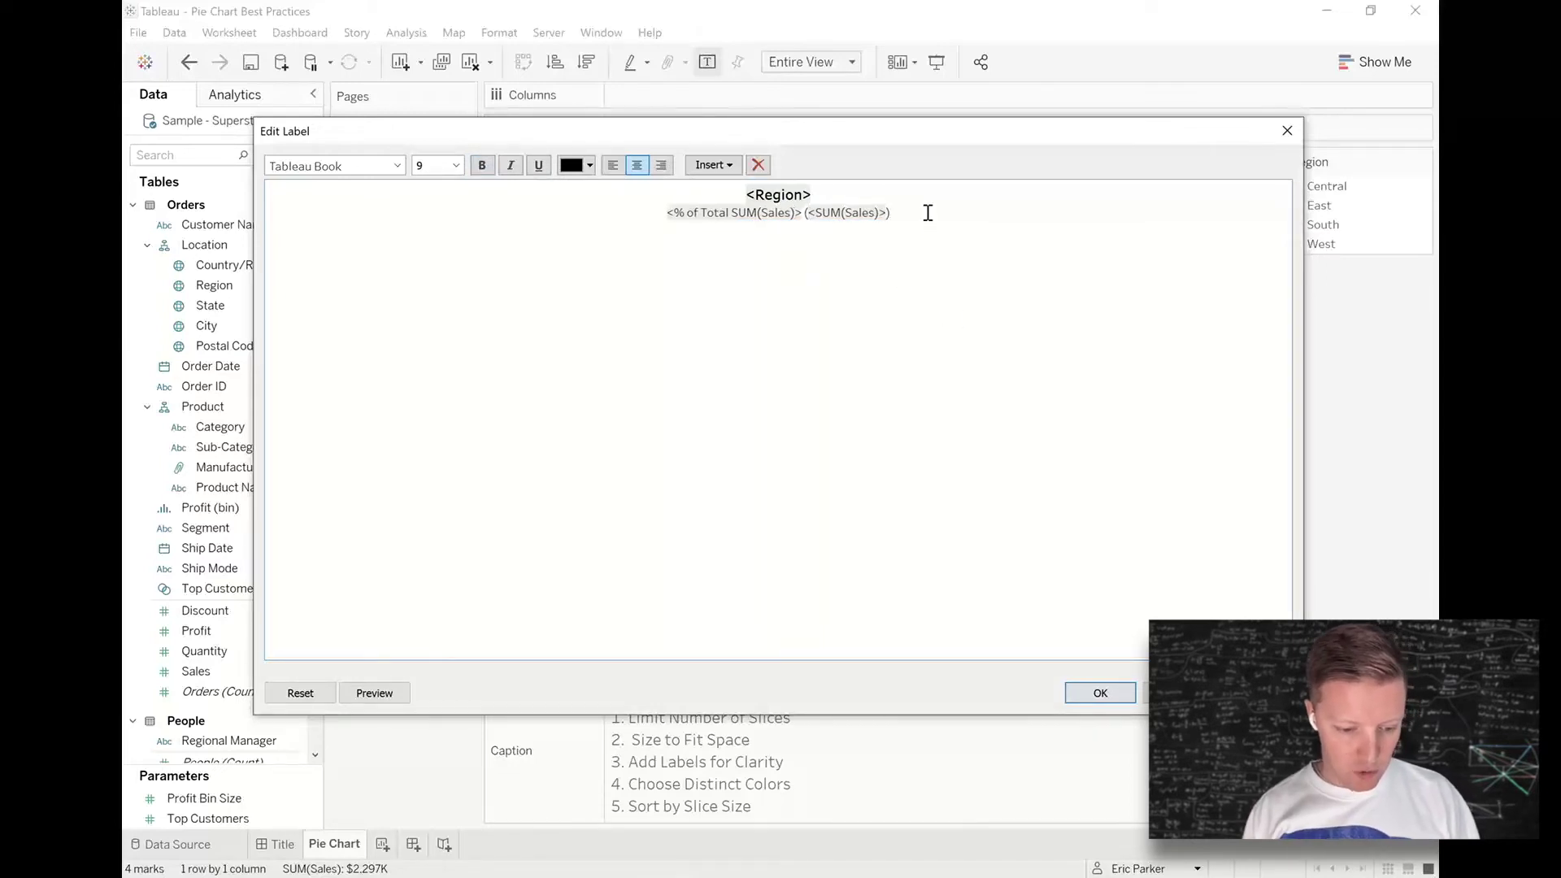
left_click_drag(928, 213, 803, 213)
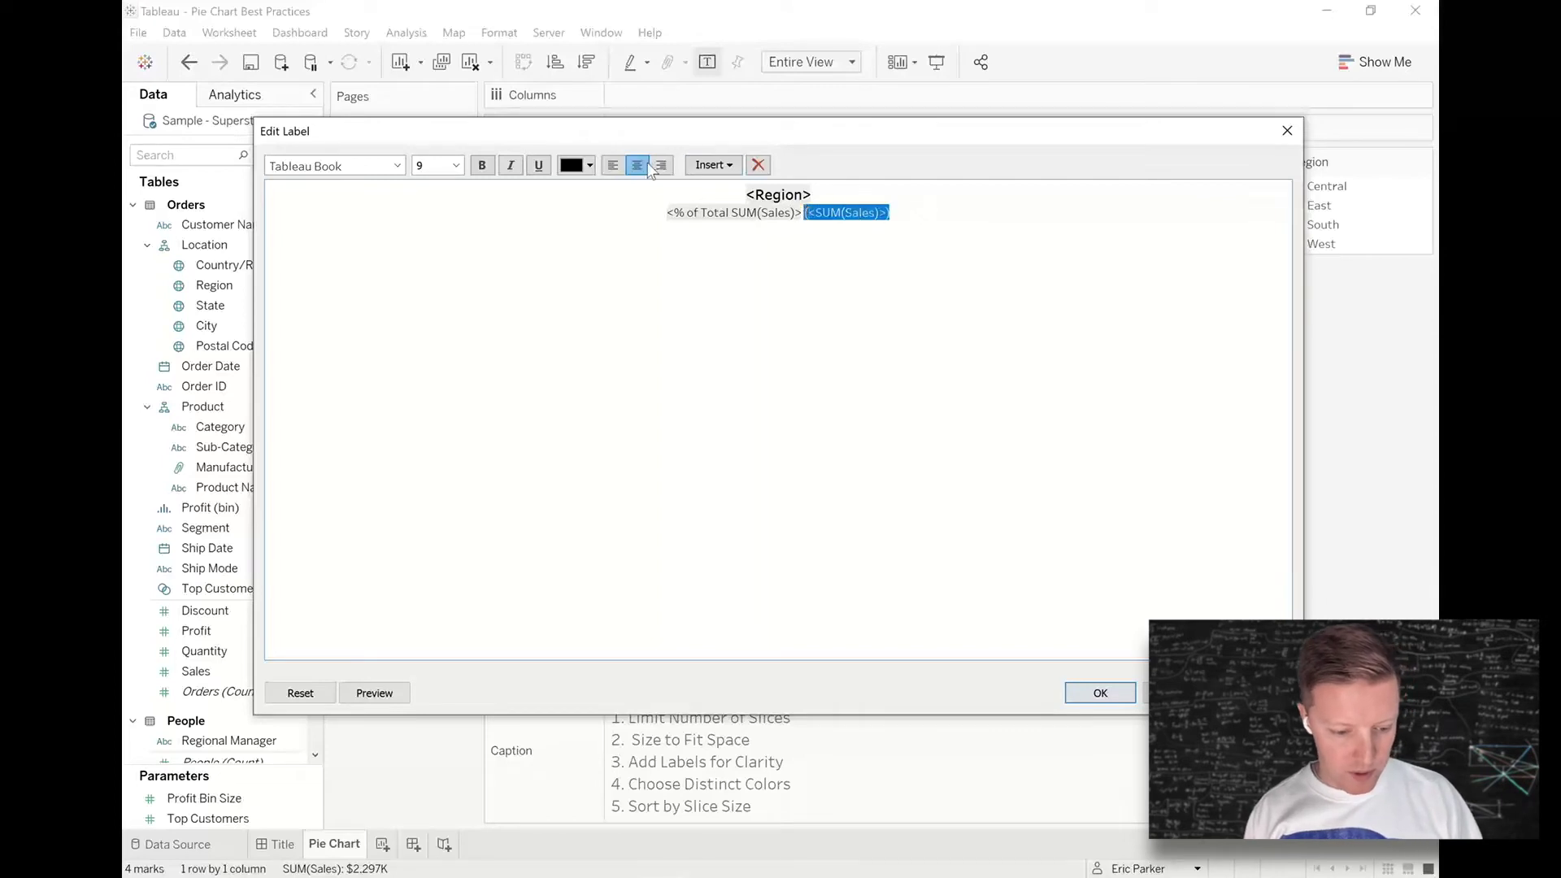
left_click(510, 165)
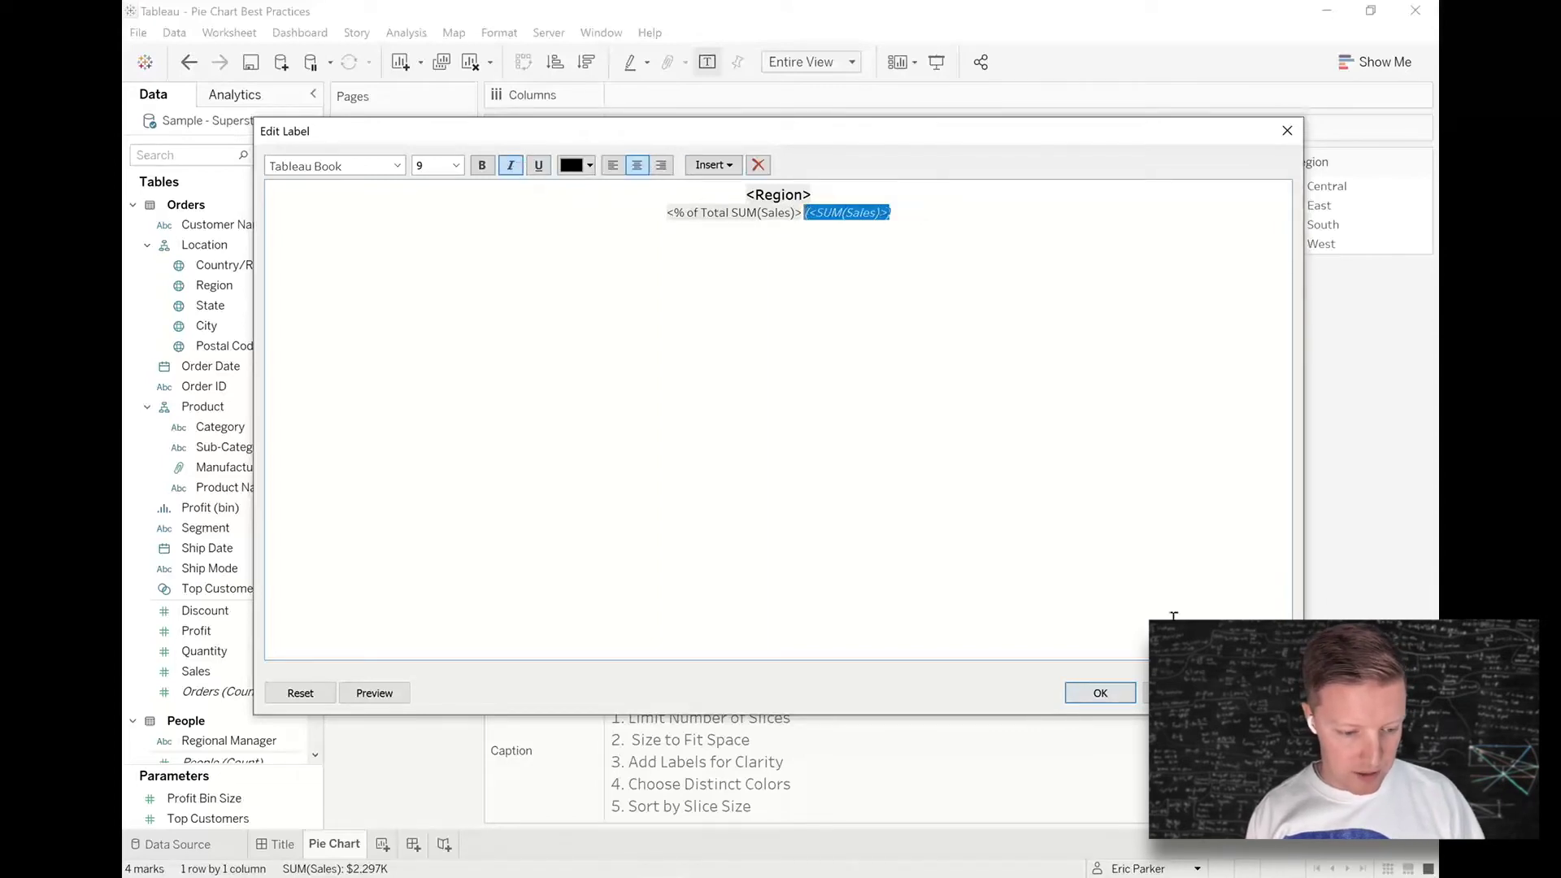
left_click(1100, 692)
left_click(1384, 479)
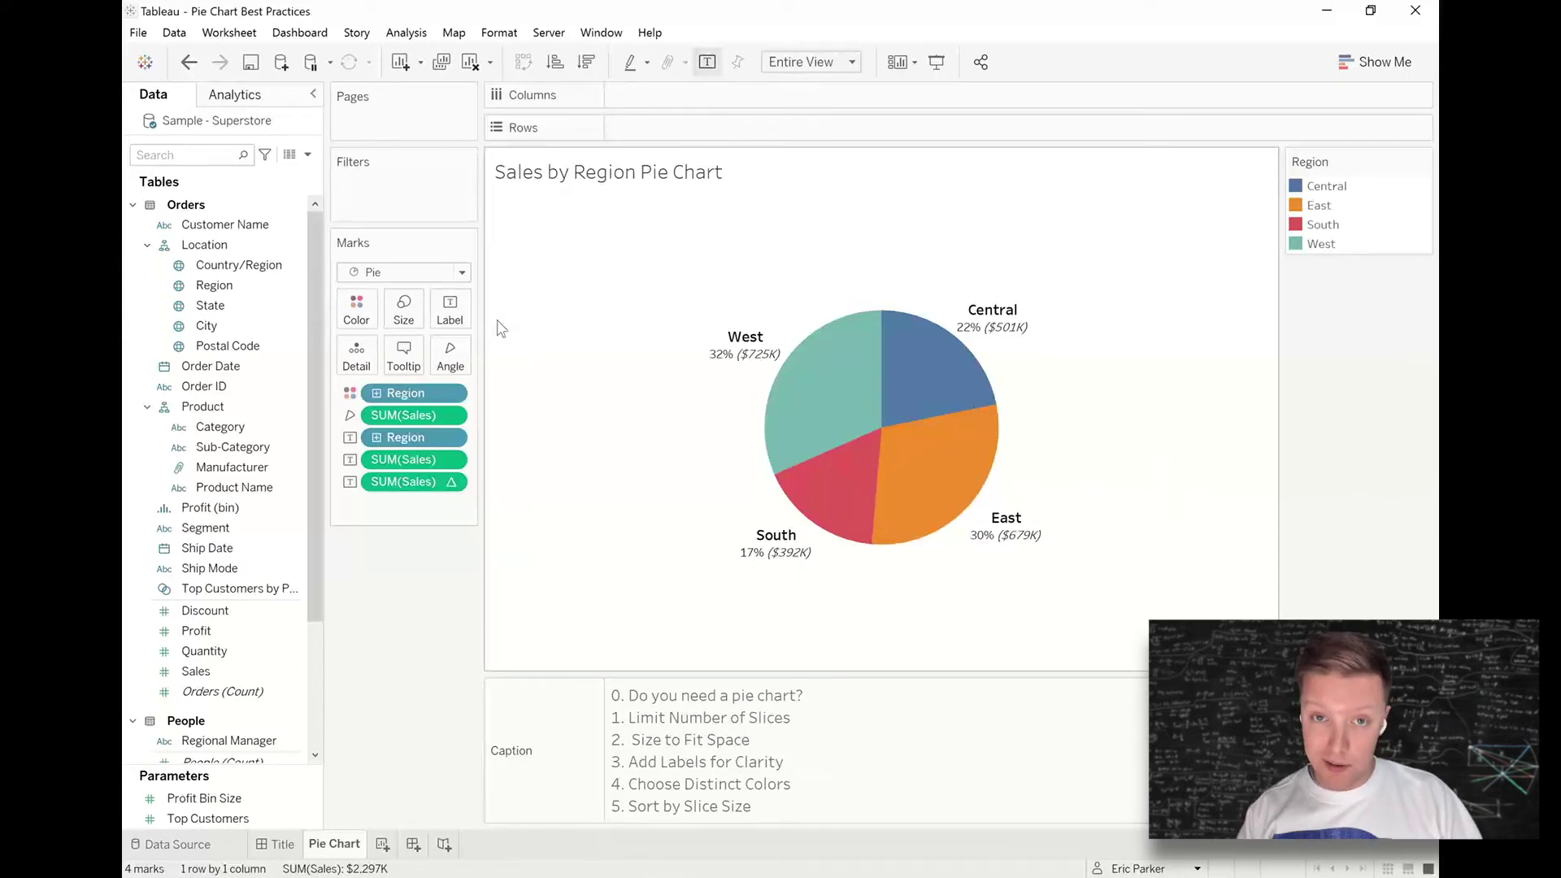
Set the label font colour to Match Mark Color so labels match their slices
left_click(451, 313)
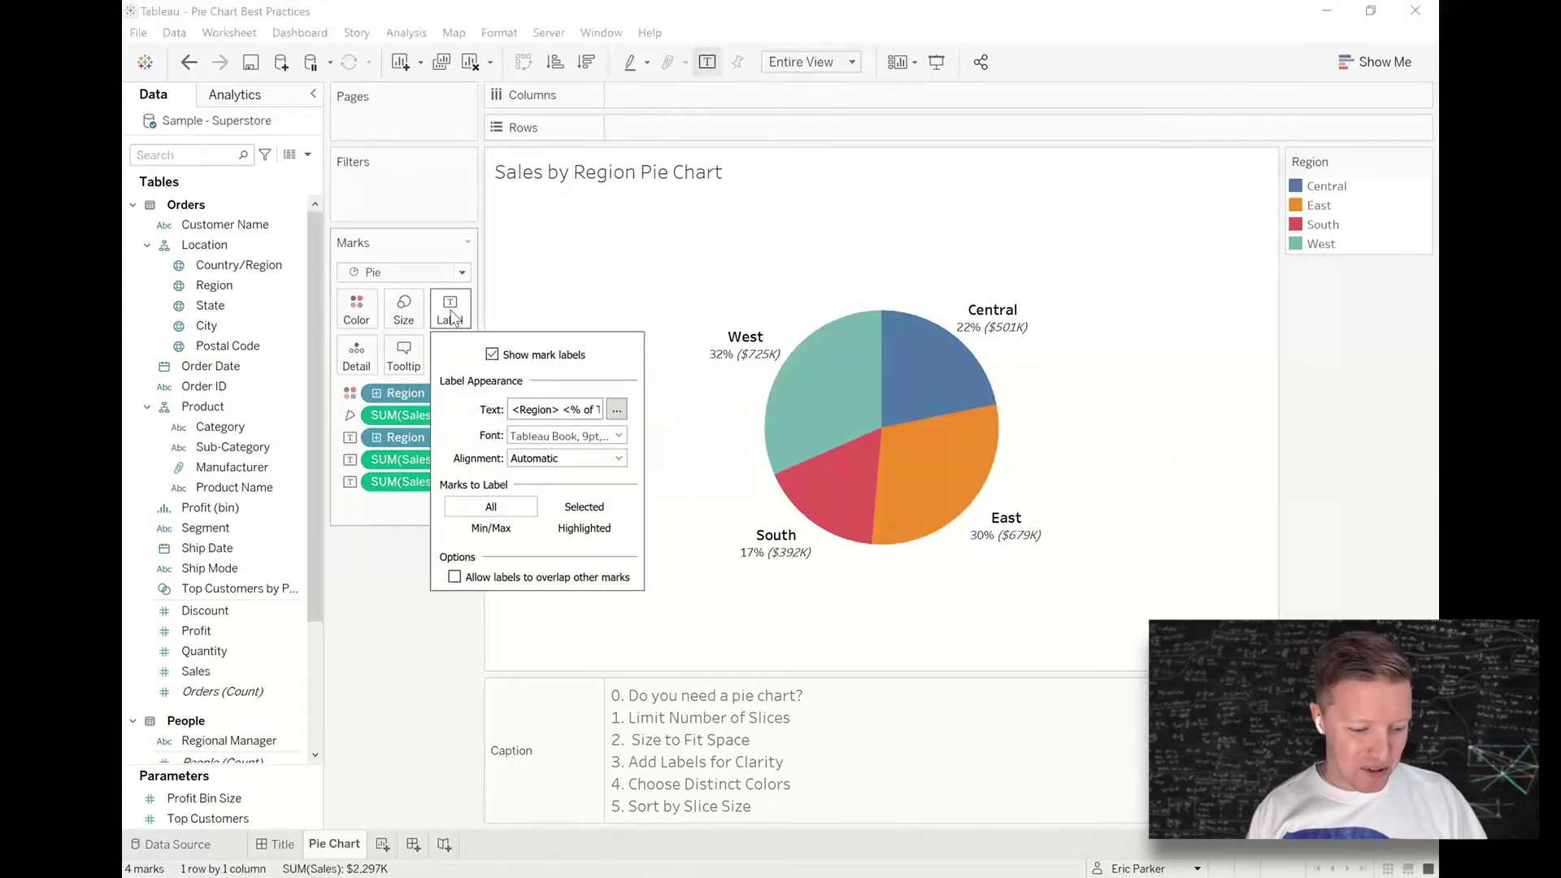
left_click(541, 437)
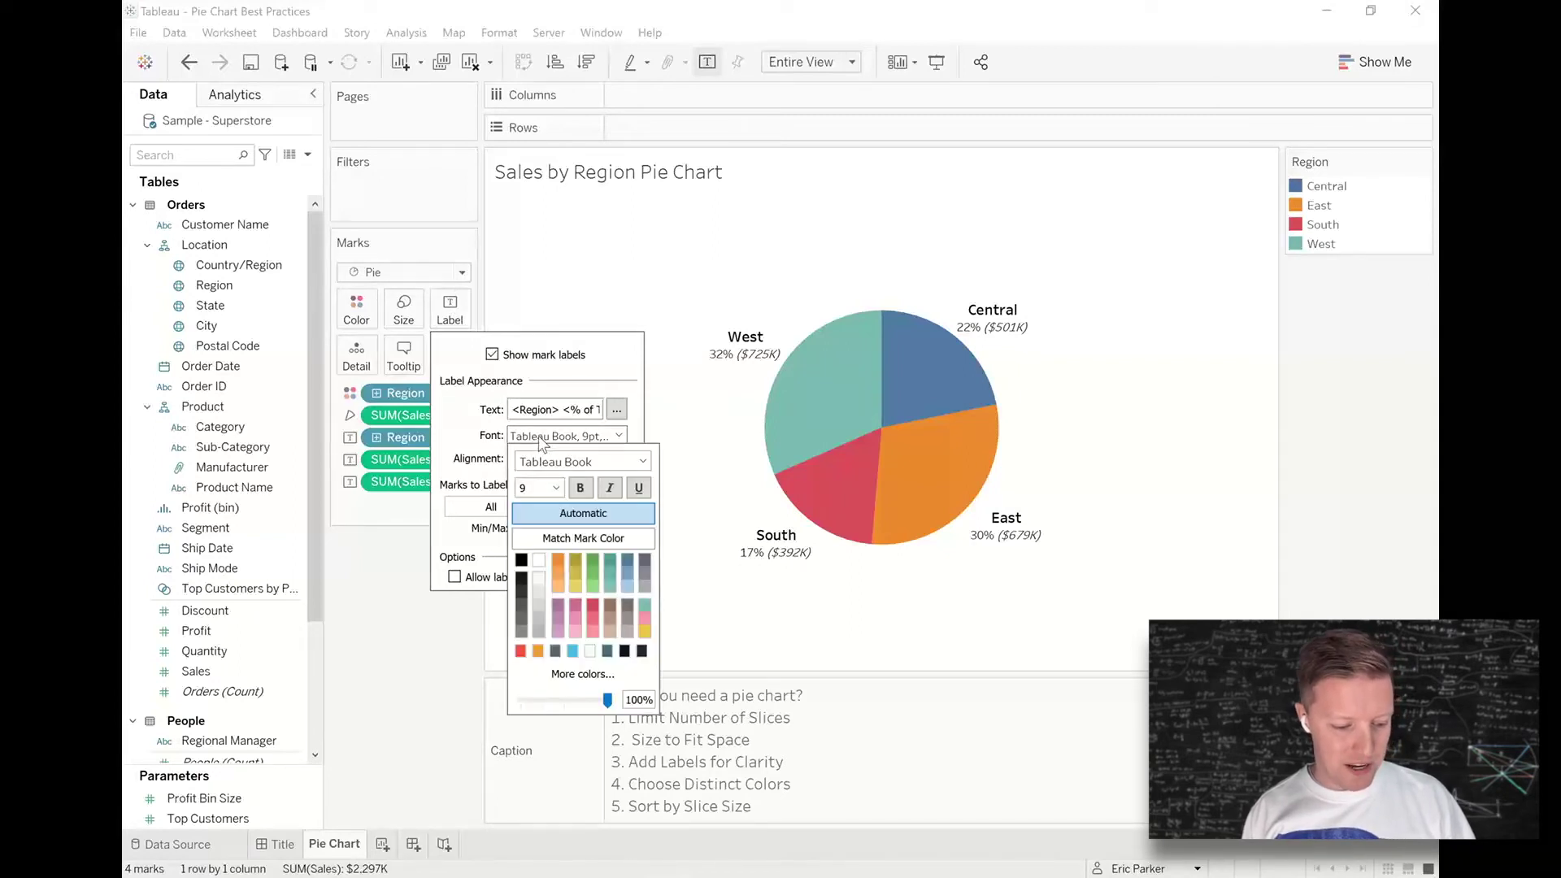
left_click(595, 538)
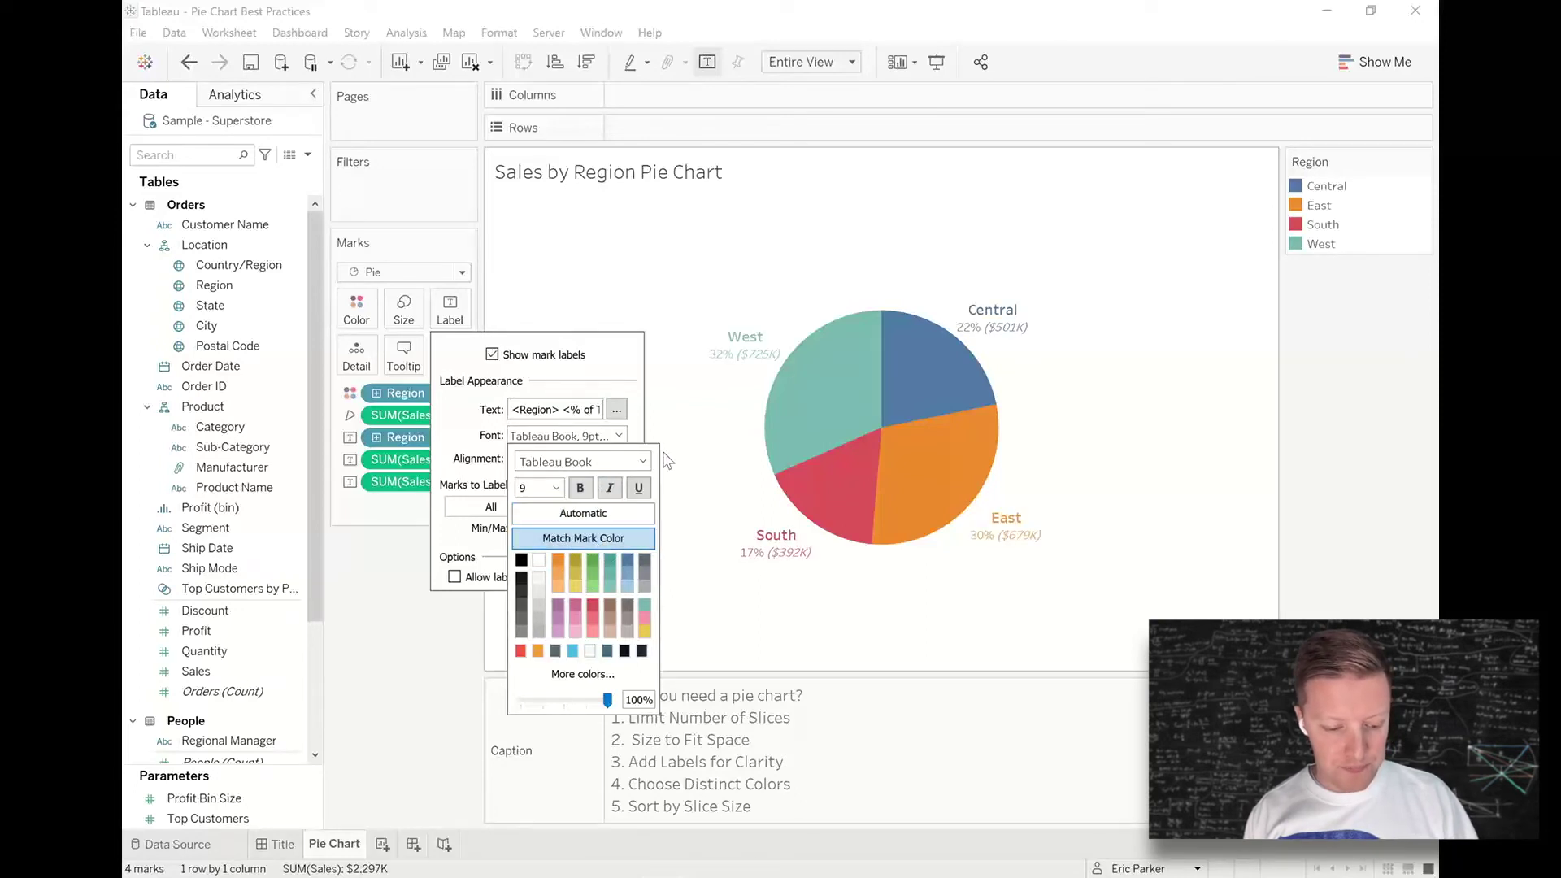
left_click(648, 316)
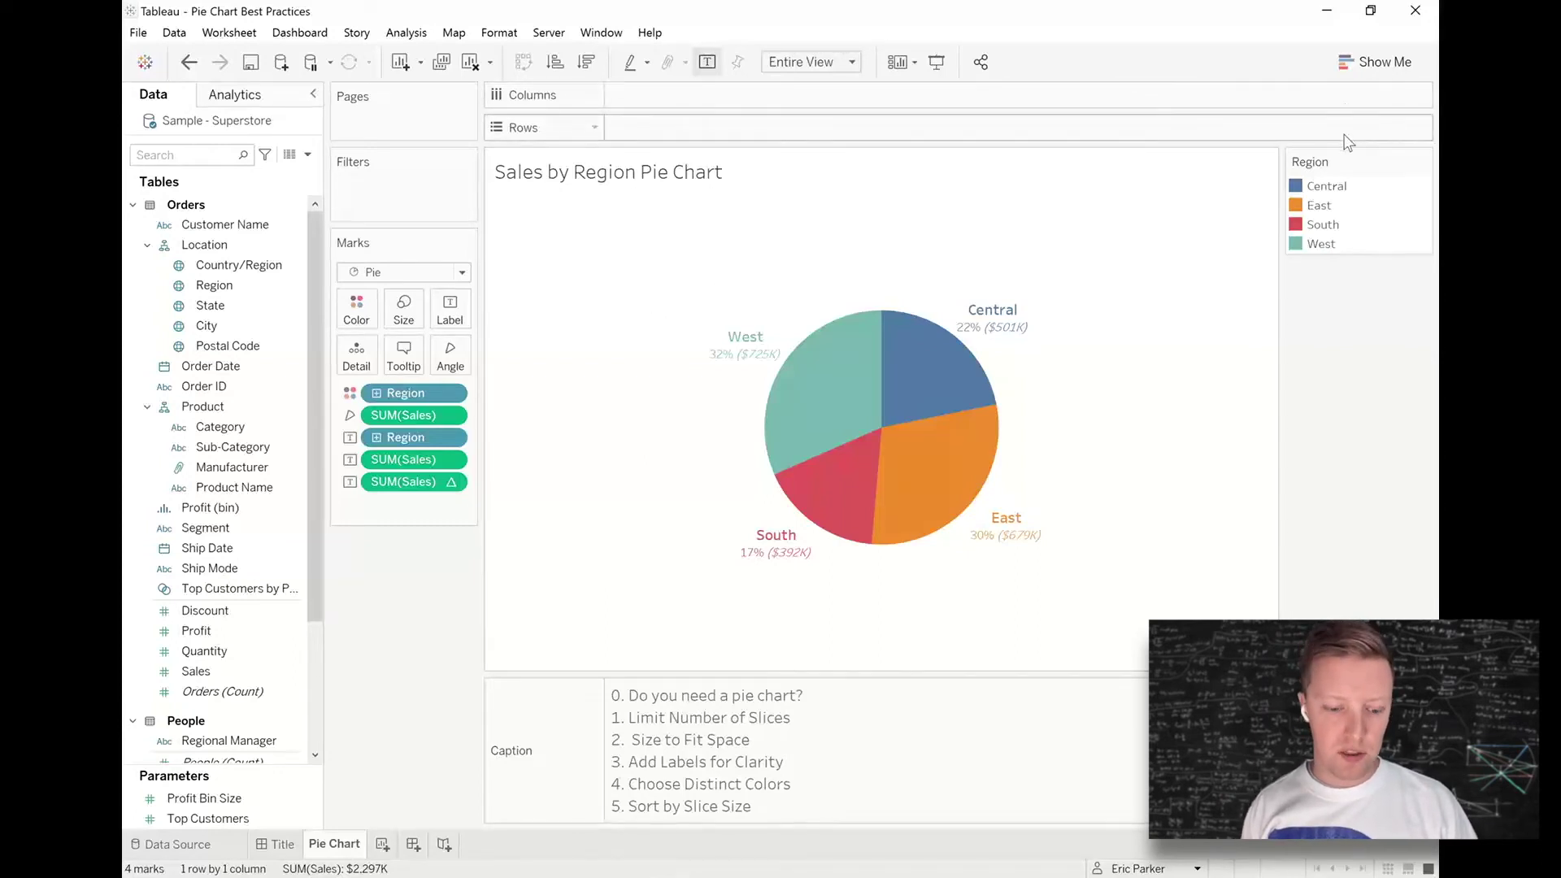
left_click(1423, 162)
left_click(1298, 315)
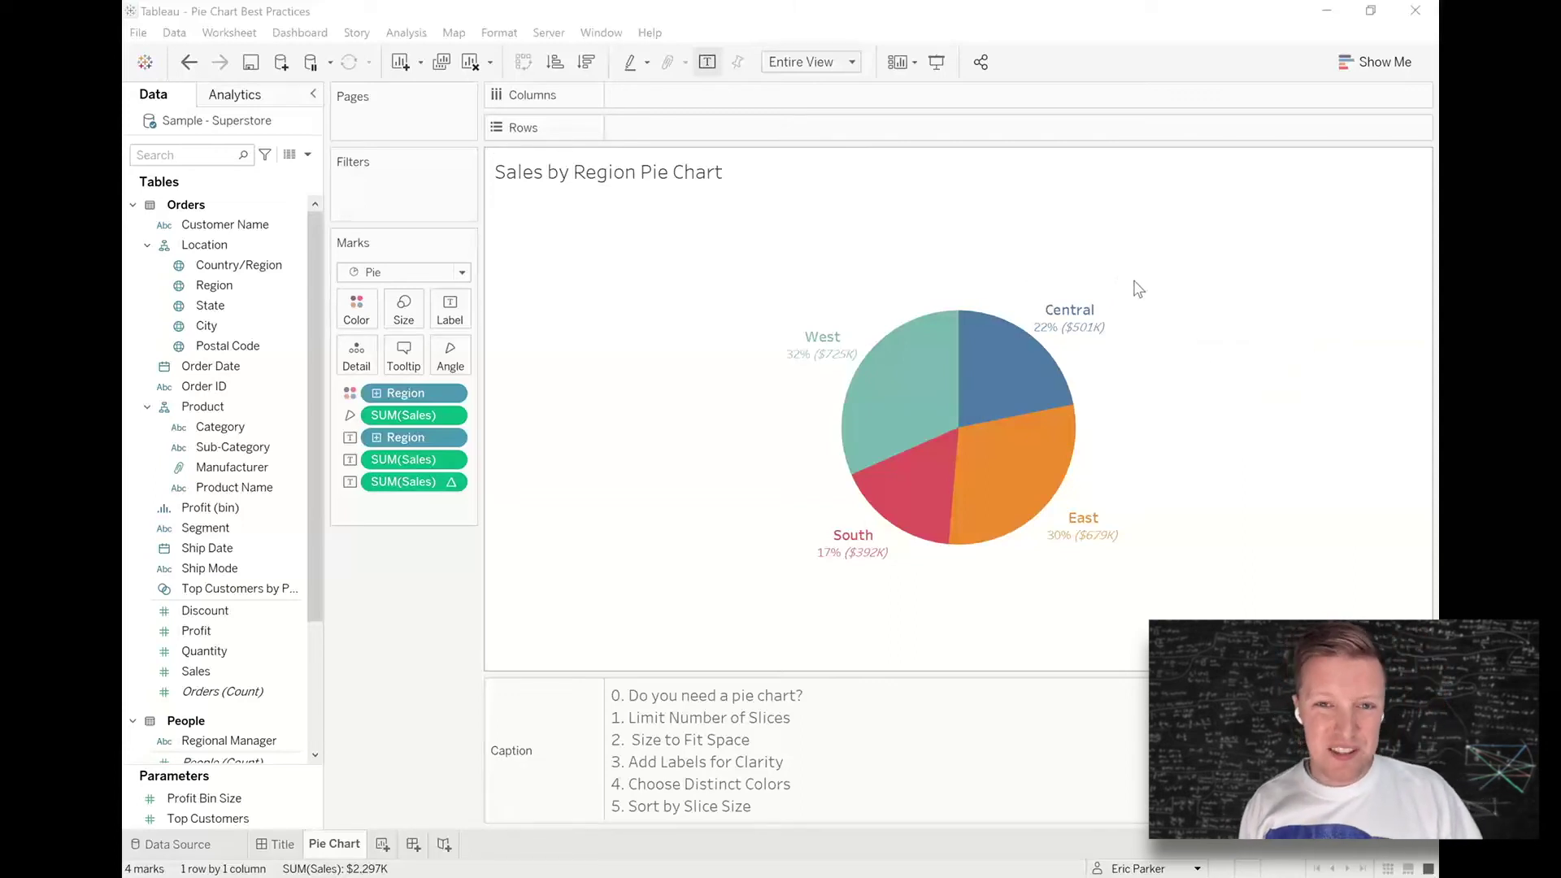
left_click(356, 309)
Switch the region colours to the Tableau 20 palette and recolour South magenta
left_click(460, 371)
left_click(902, 289)
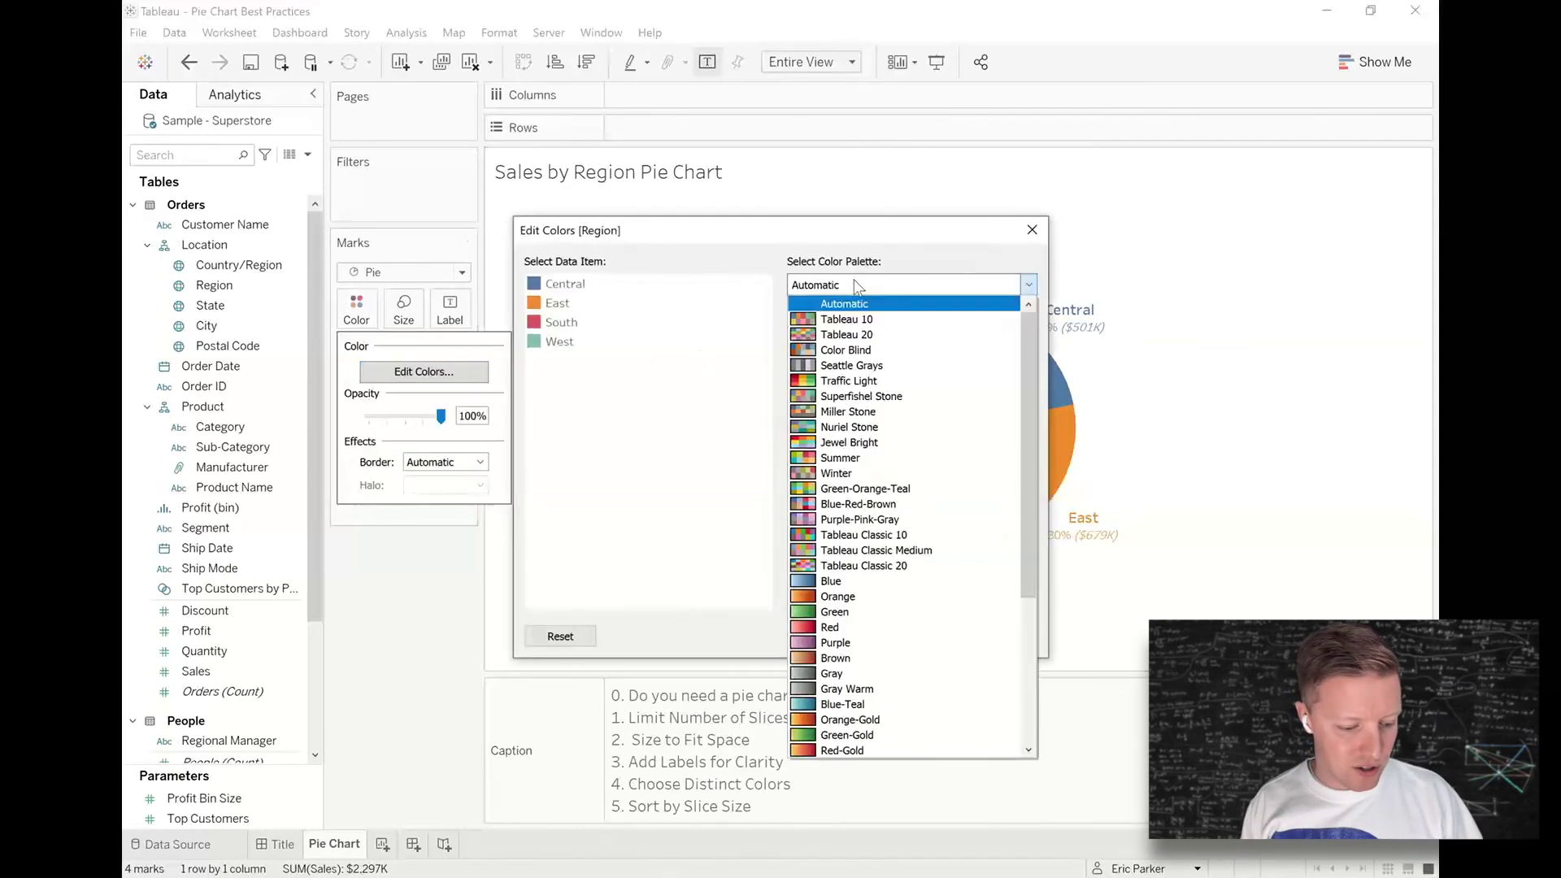
left_click(854, 334)
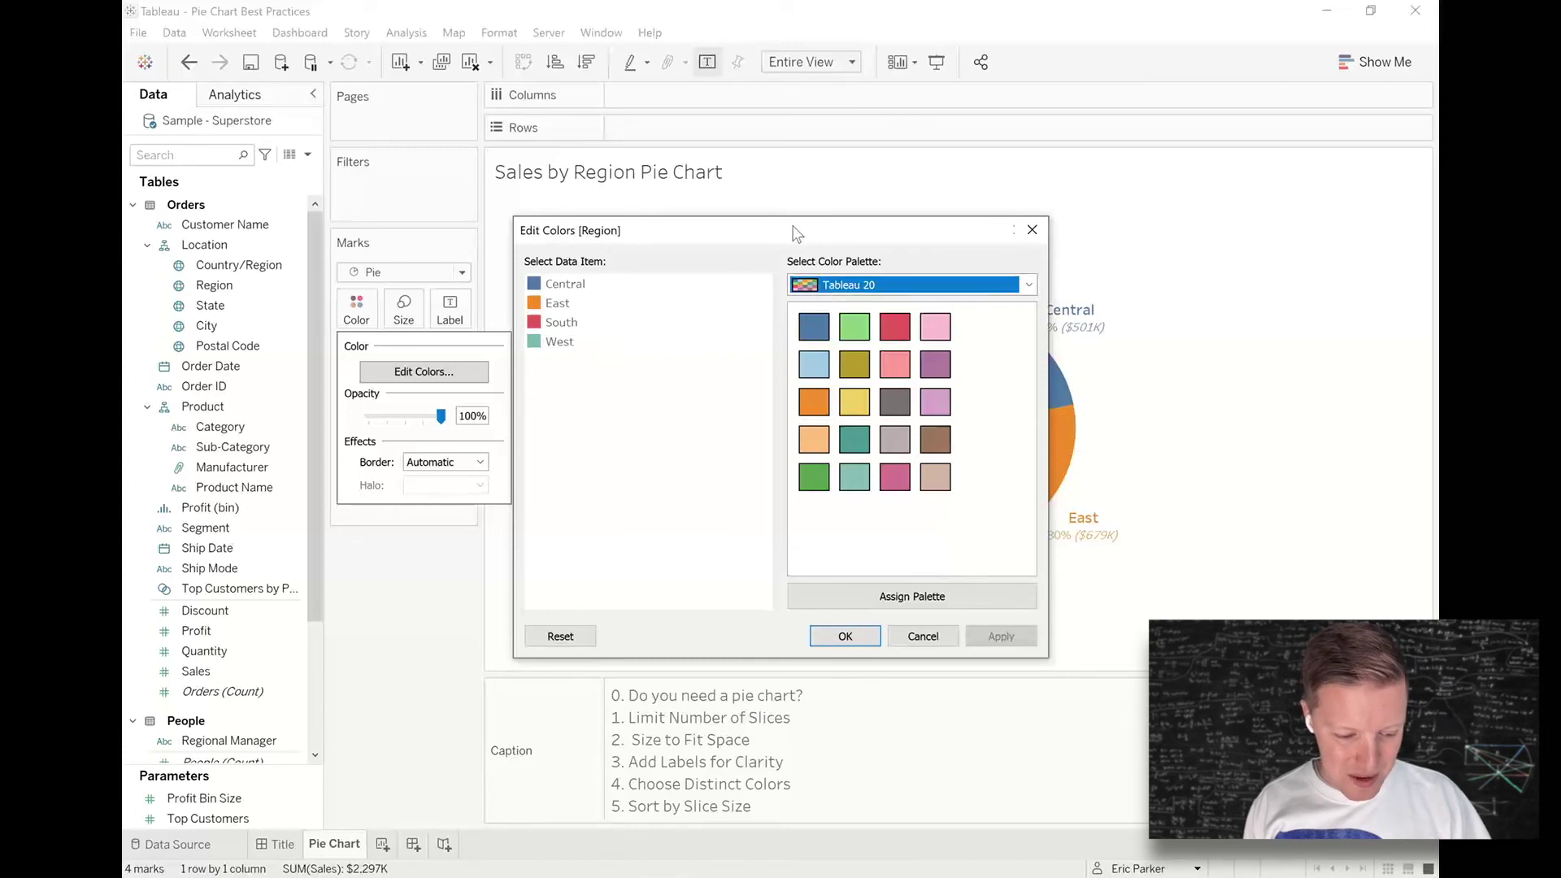
left_click_drag(795, 234, 539, 245)
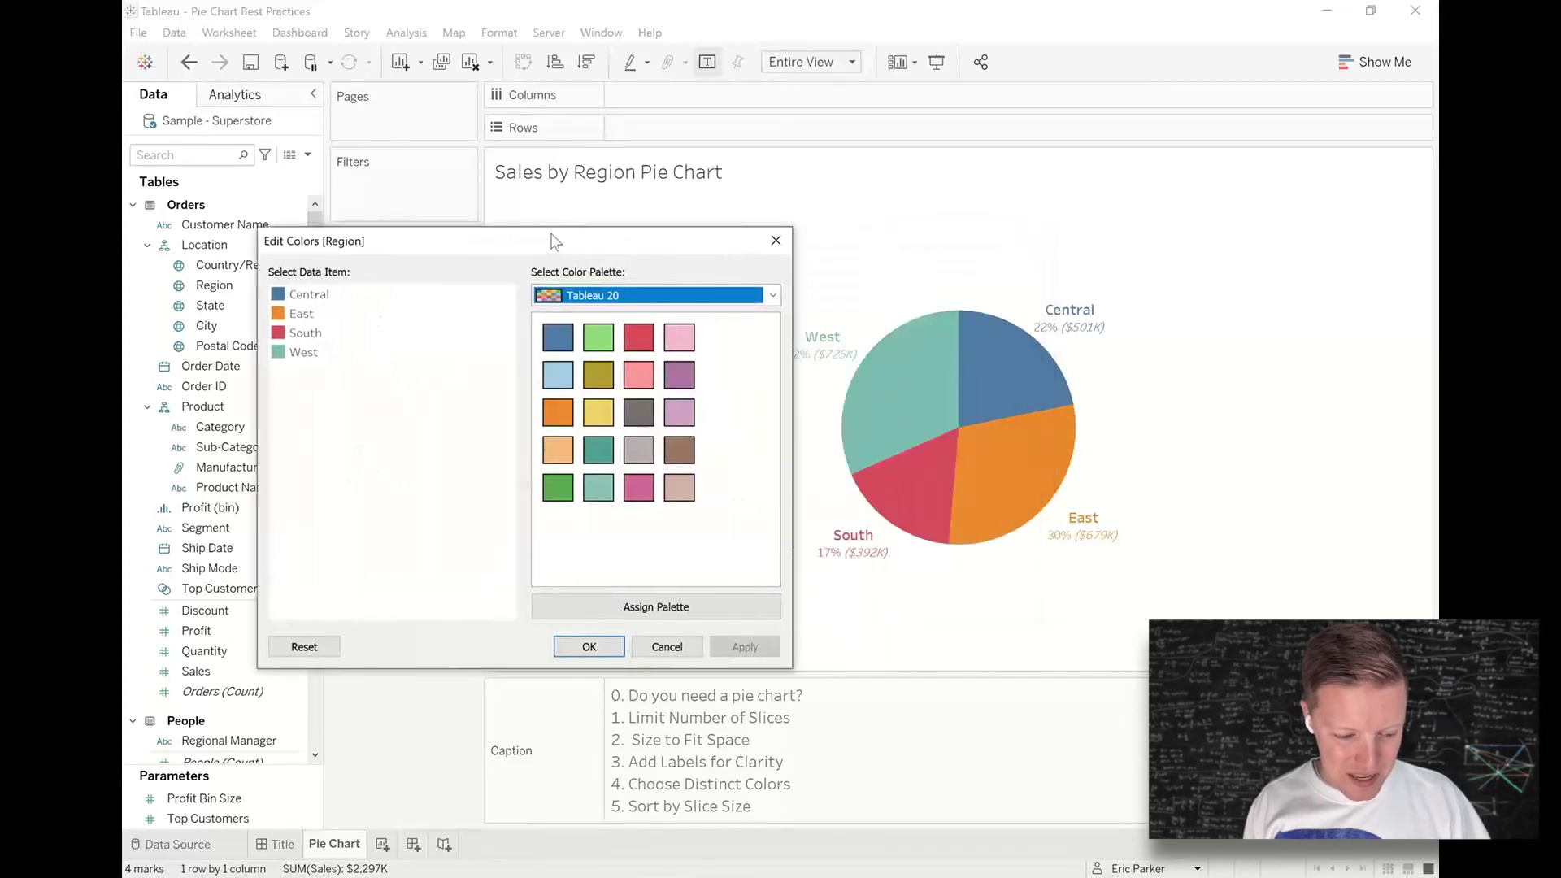
left_click(304, 335)
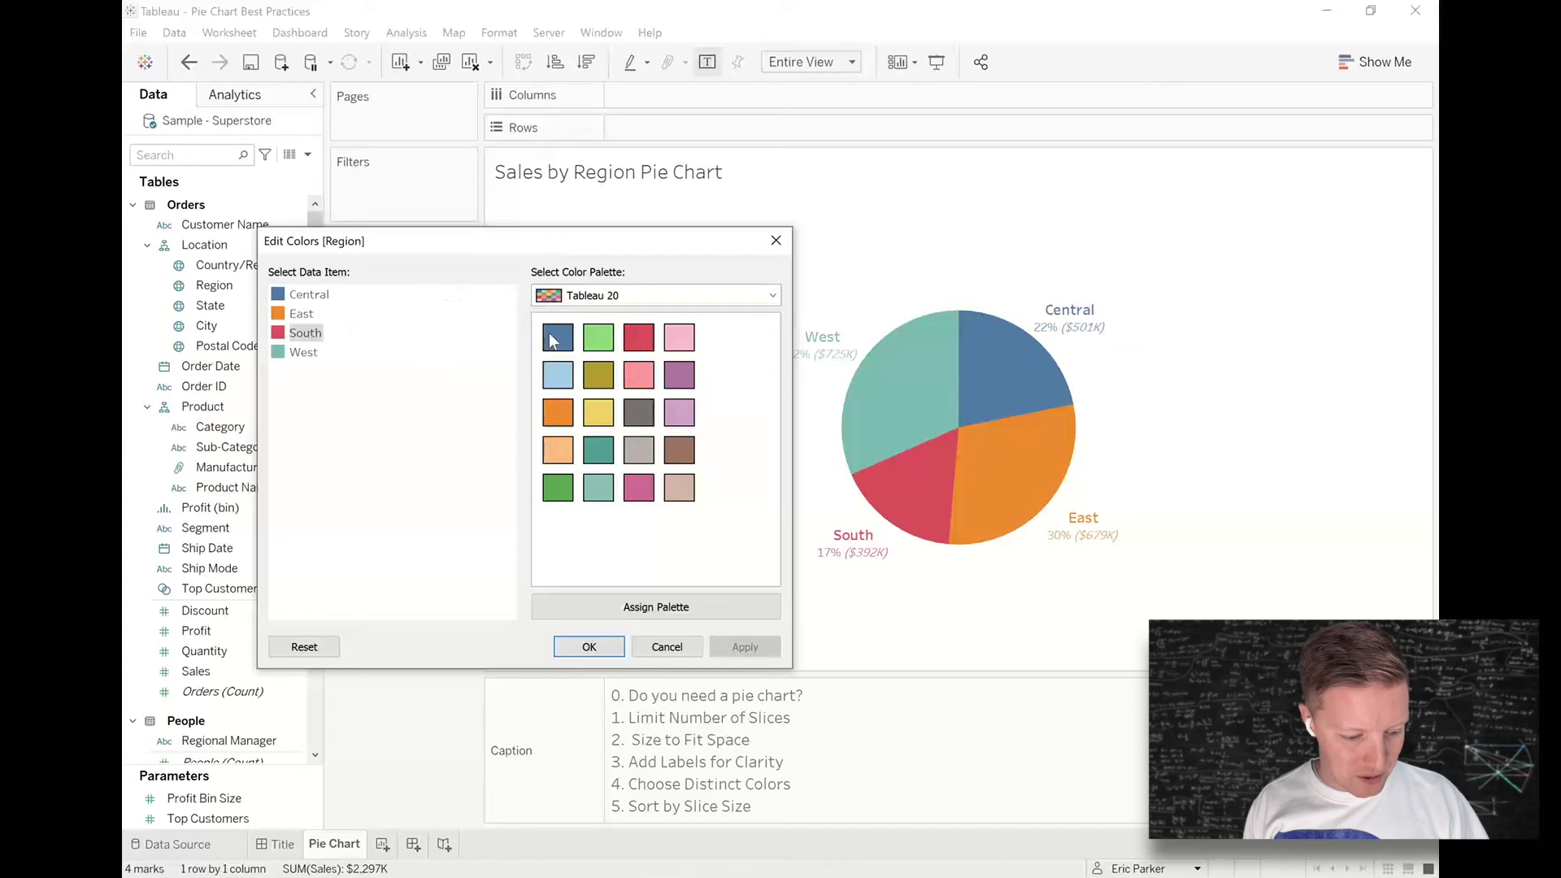
left_click(677, 338)
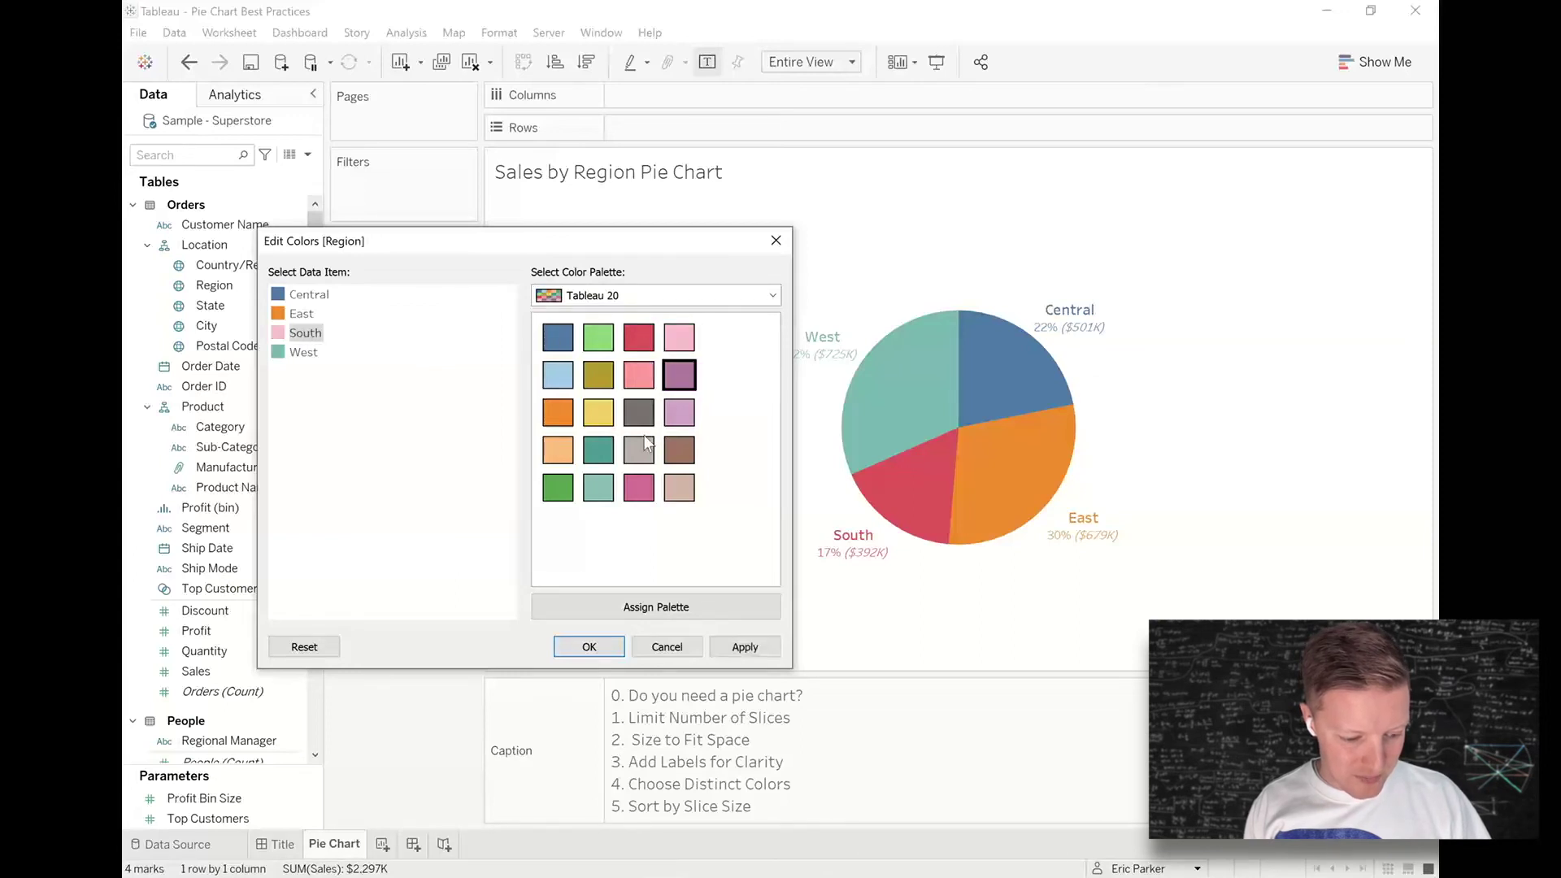
left_click(638, 487)
left_click(740, 649)
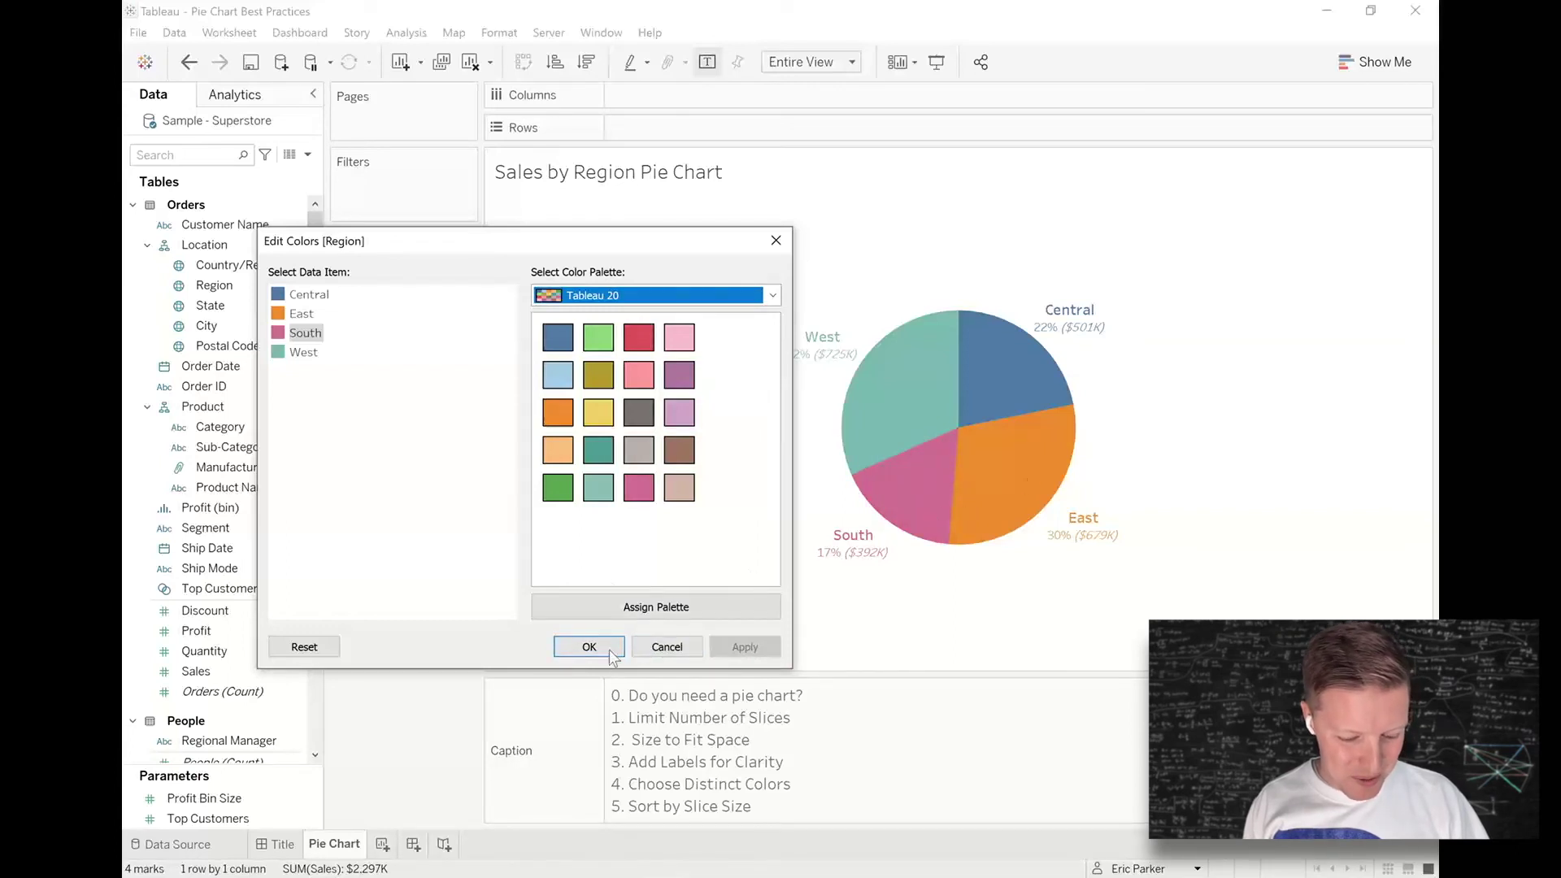
left_click(590, 647)
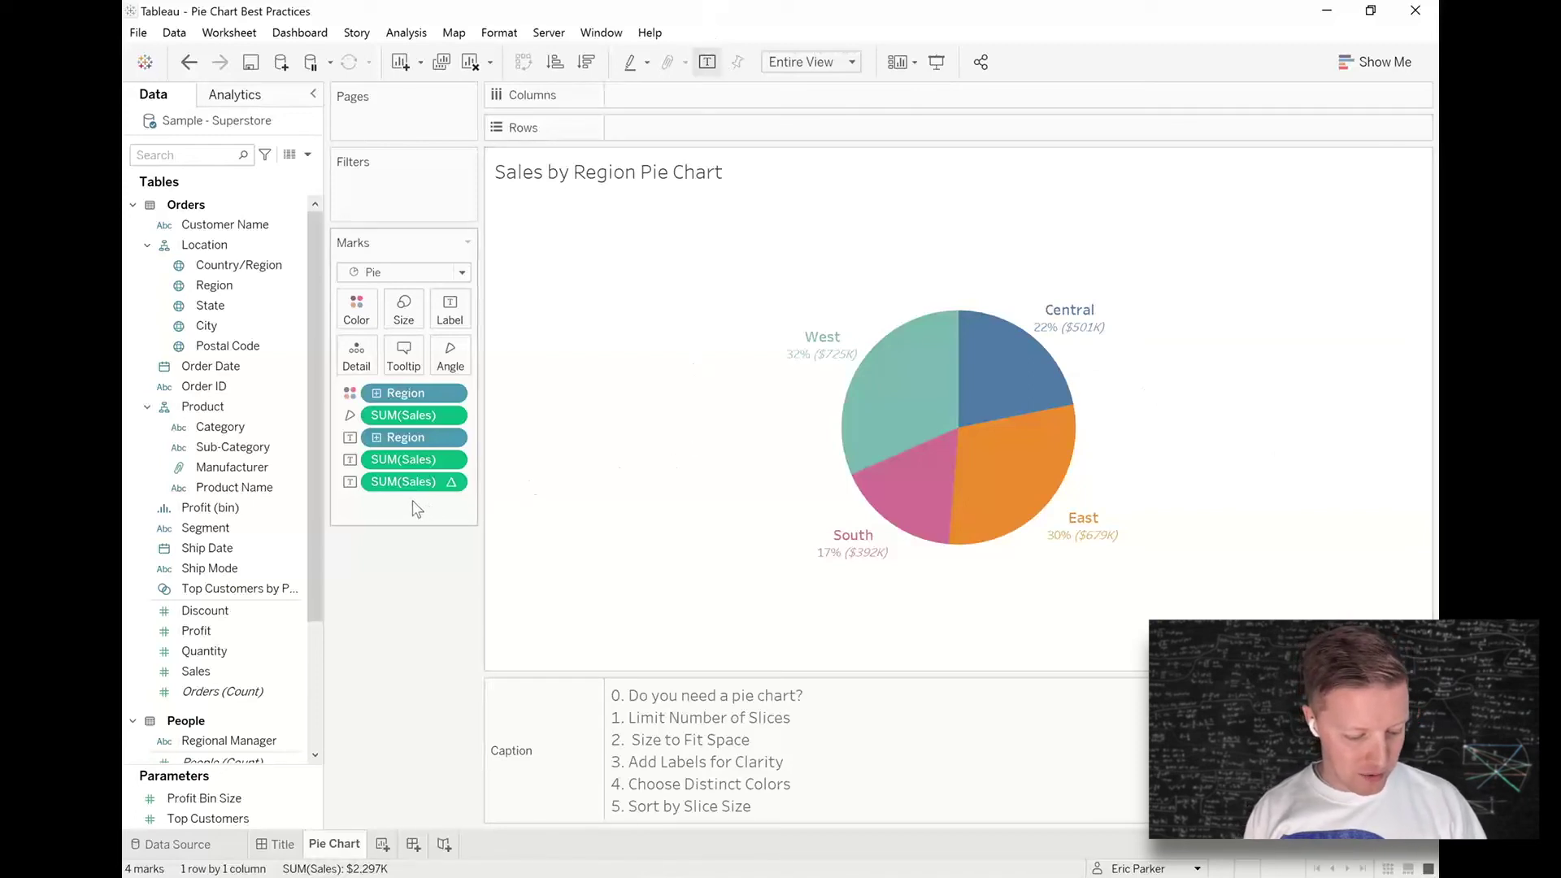
left_click_drag(342, 272, 279, 222)
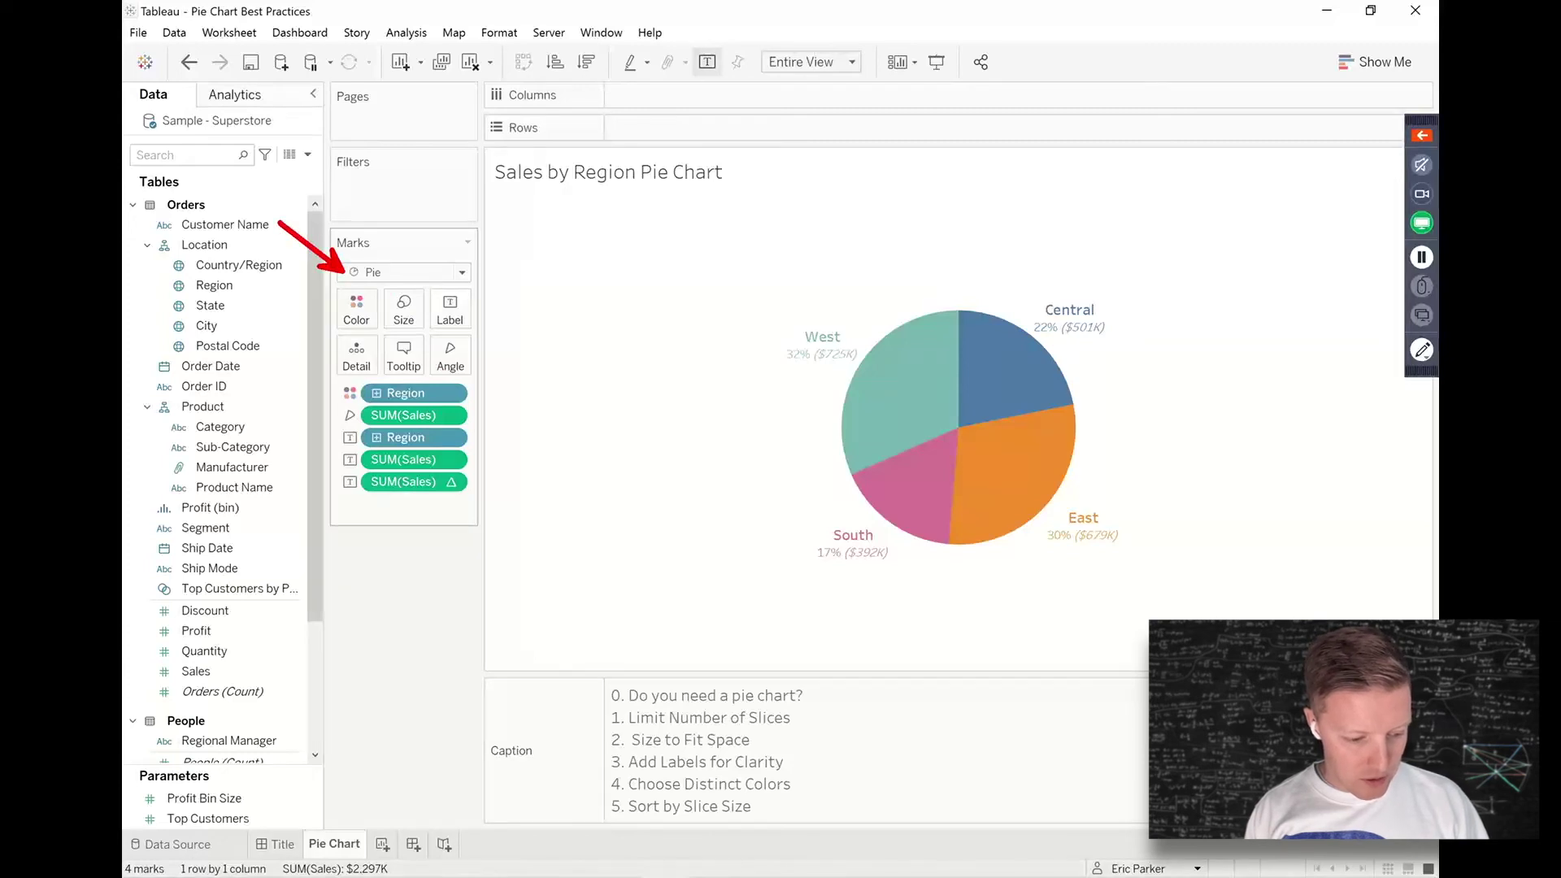
Sort the slices descending by sales: West, East, Central, South
left_click_drag(436, 416, 521, 469)
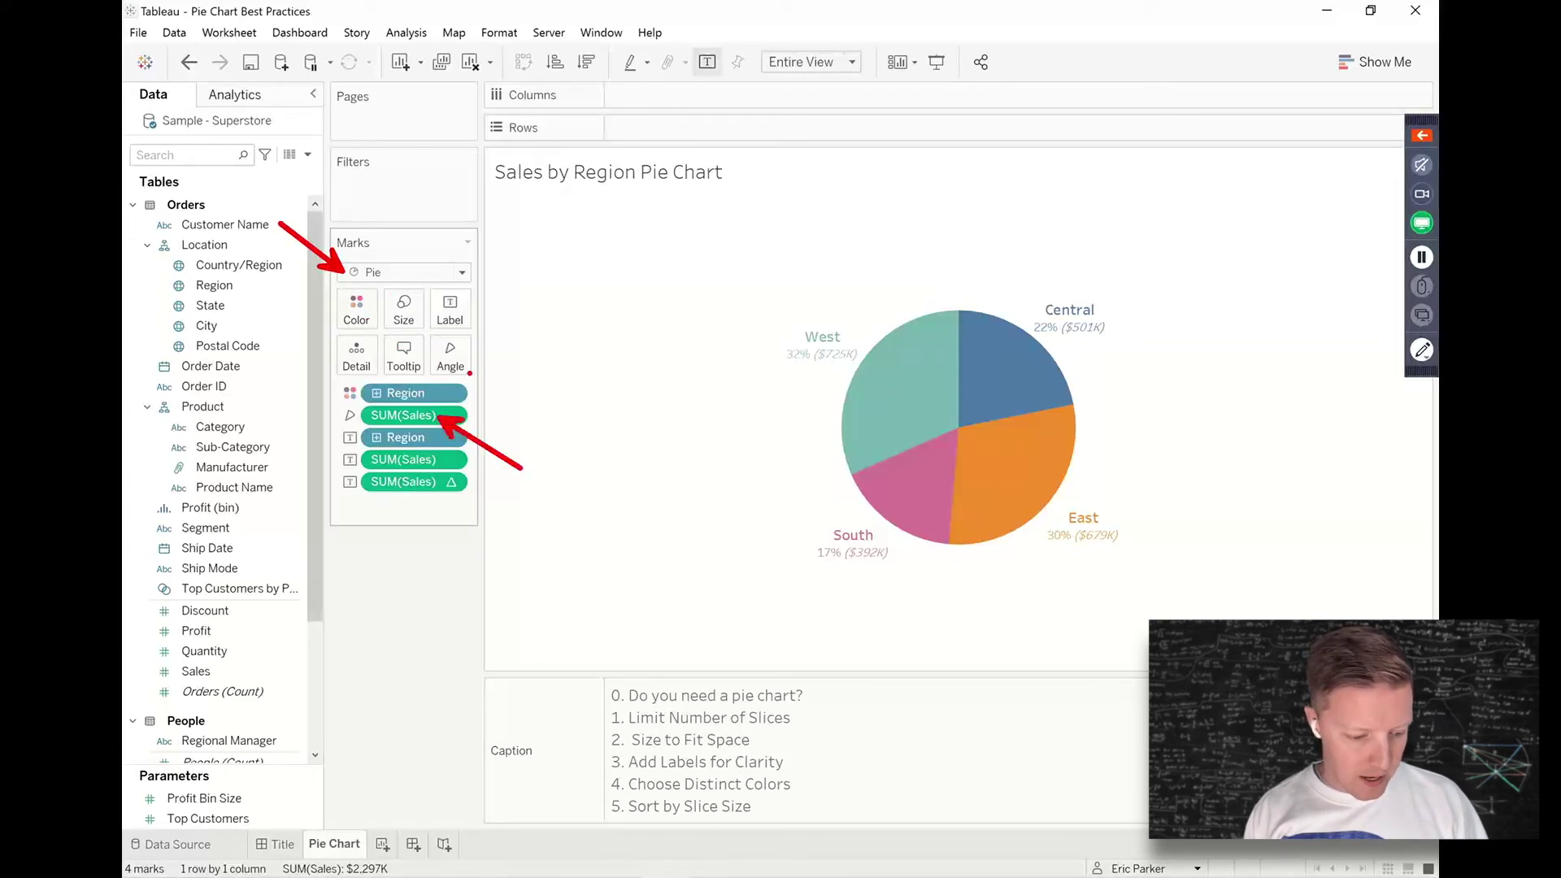
left_click_drag(468, 361, 524, 410)
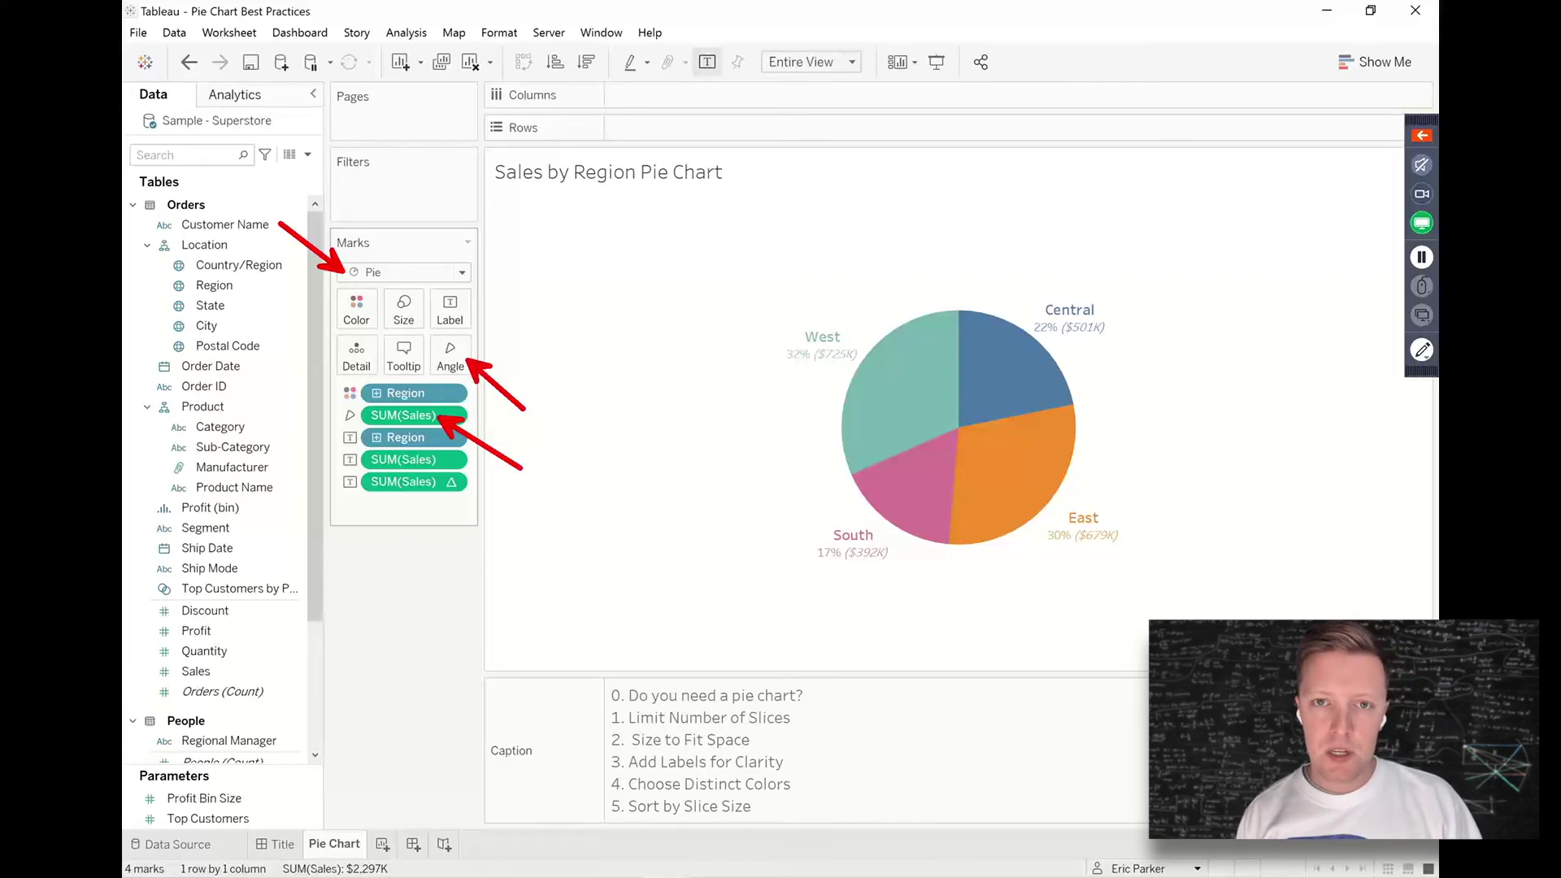
key("Escape")
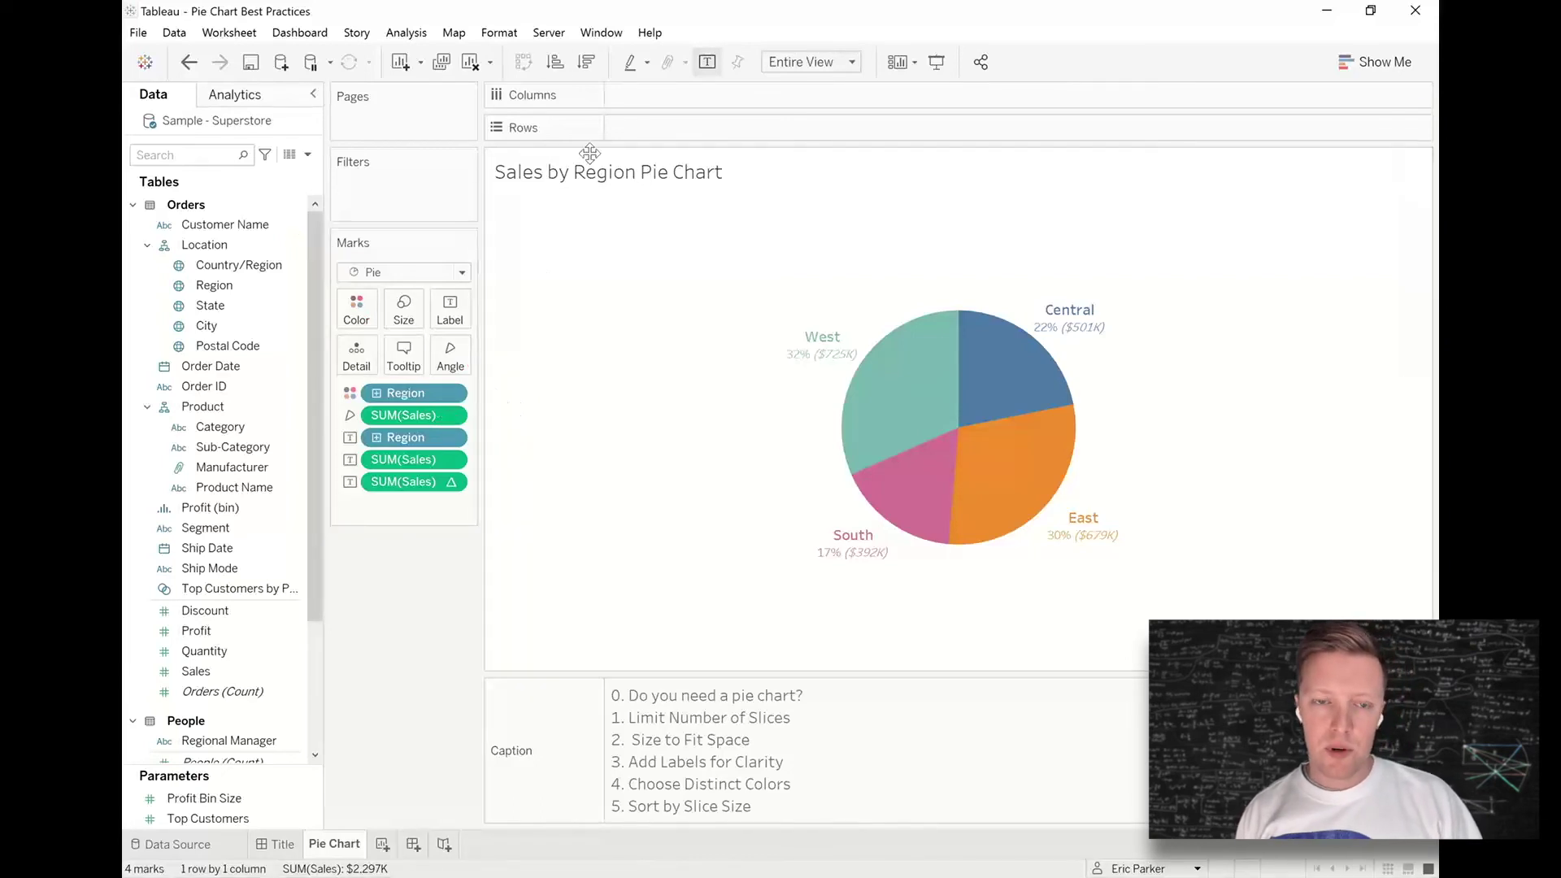
left_click(558, 65)
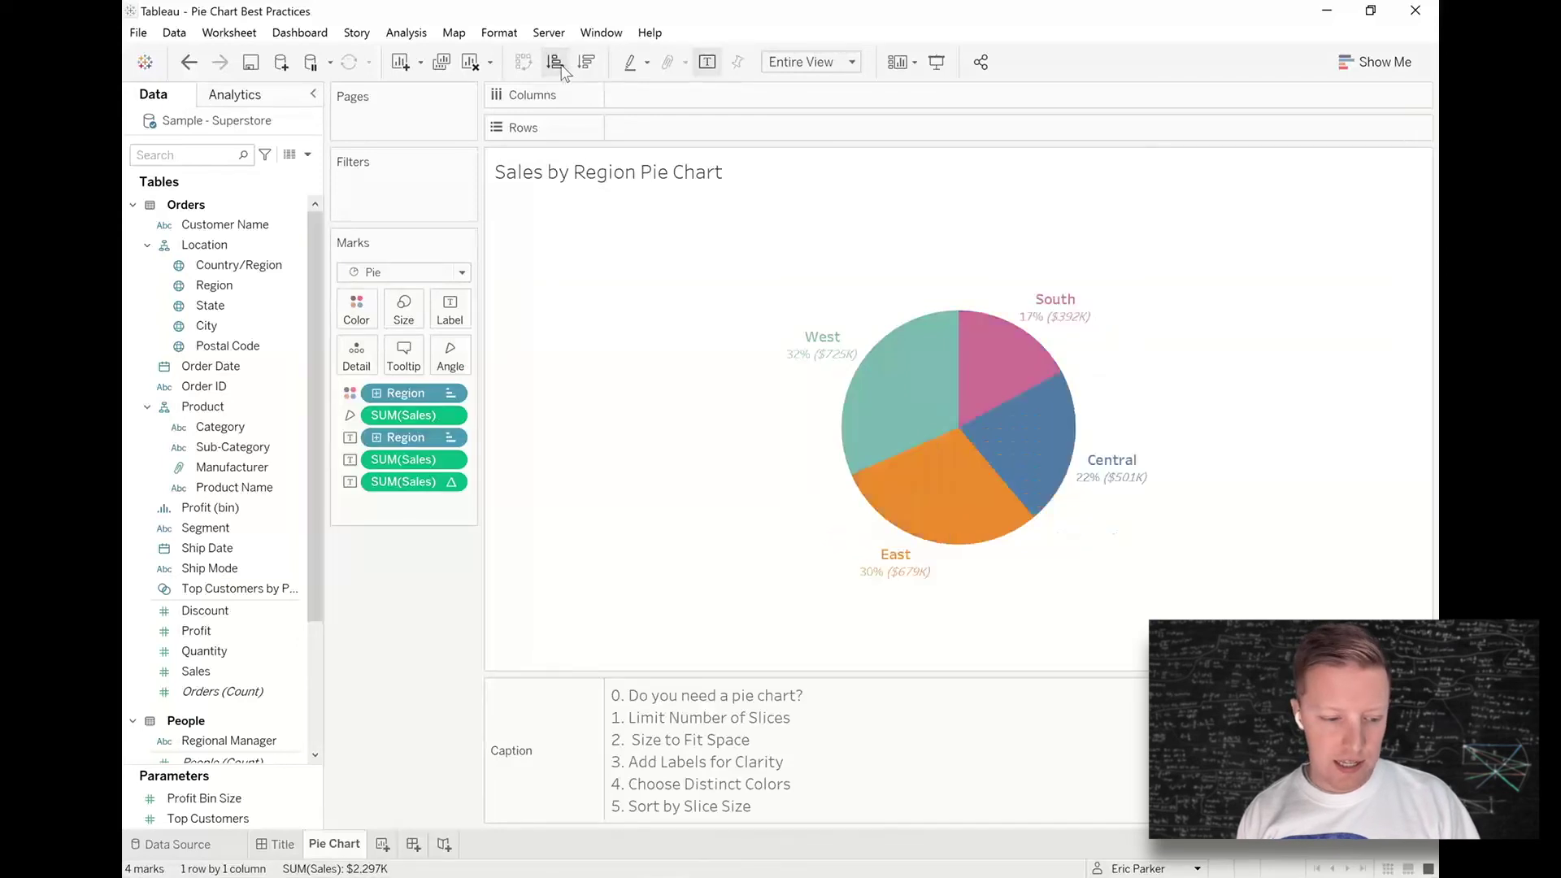
left_click(585, 63)
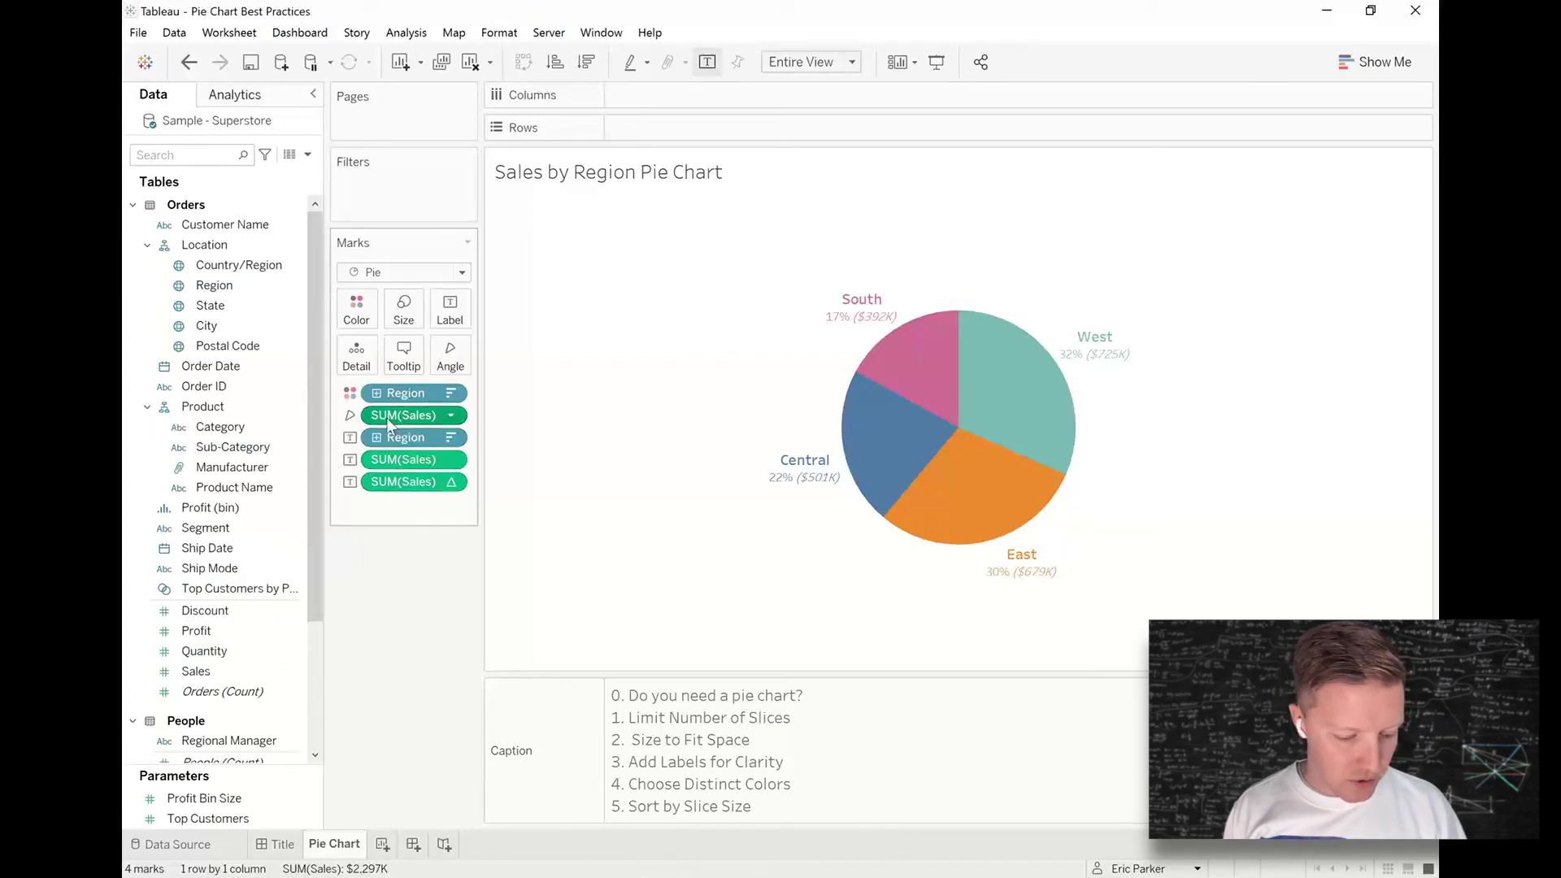
left_click_drag(387, 417, 410, 311)
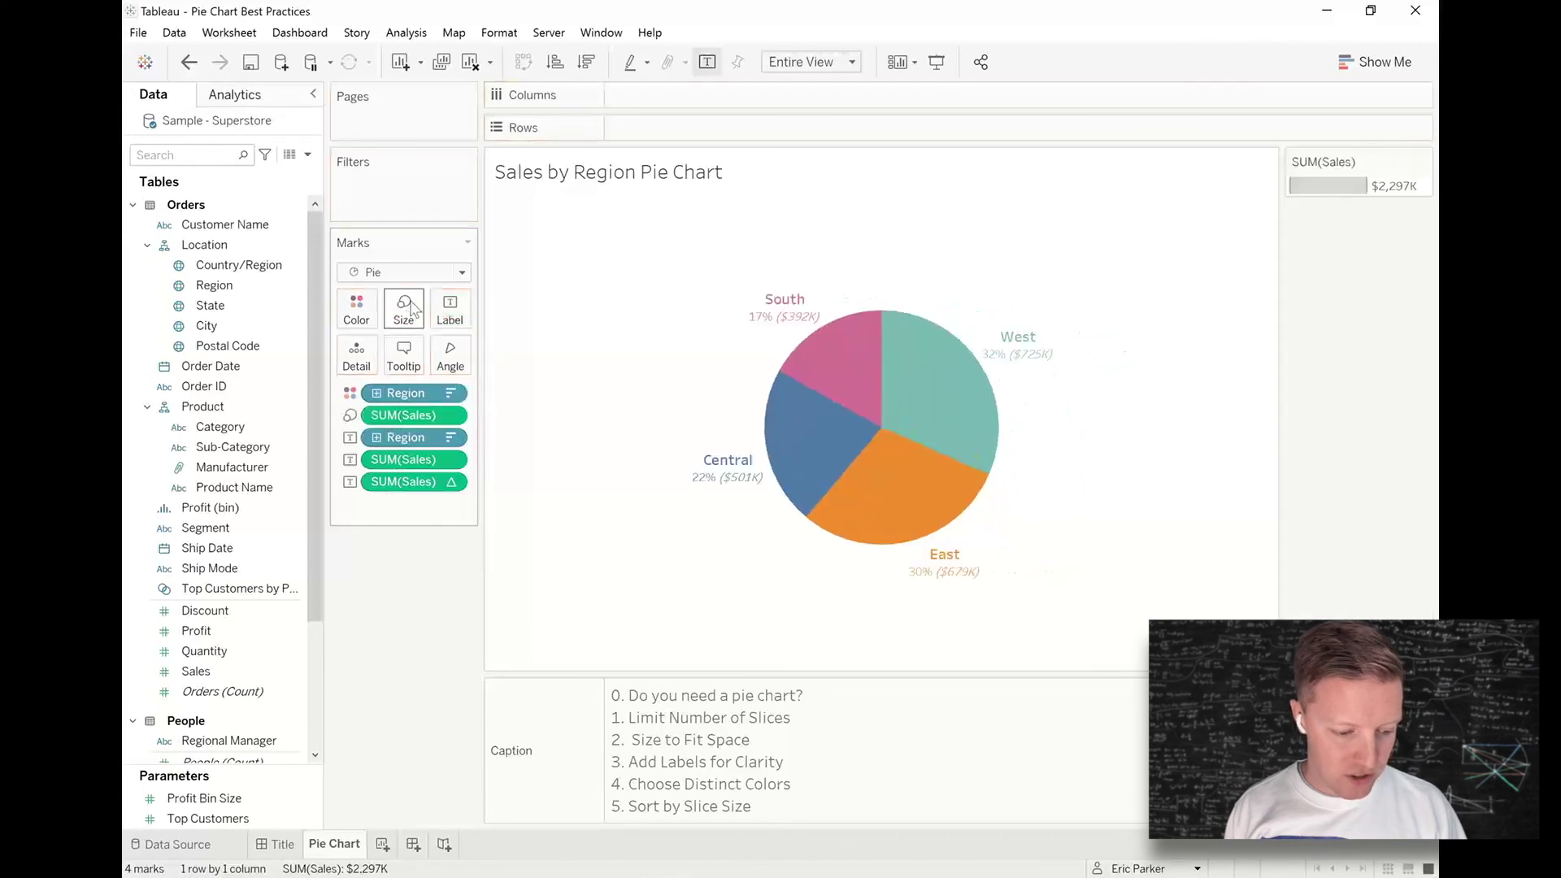
Re-apply the descending sales sort so slices run West, East, Central, South
left_click(585, 63)
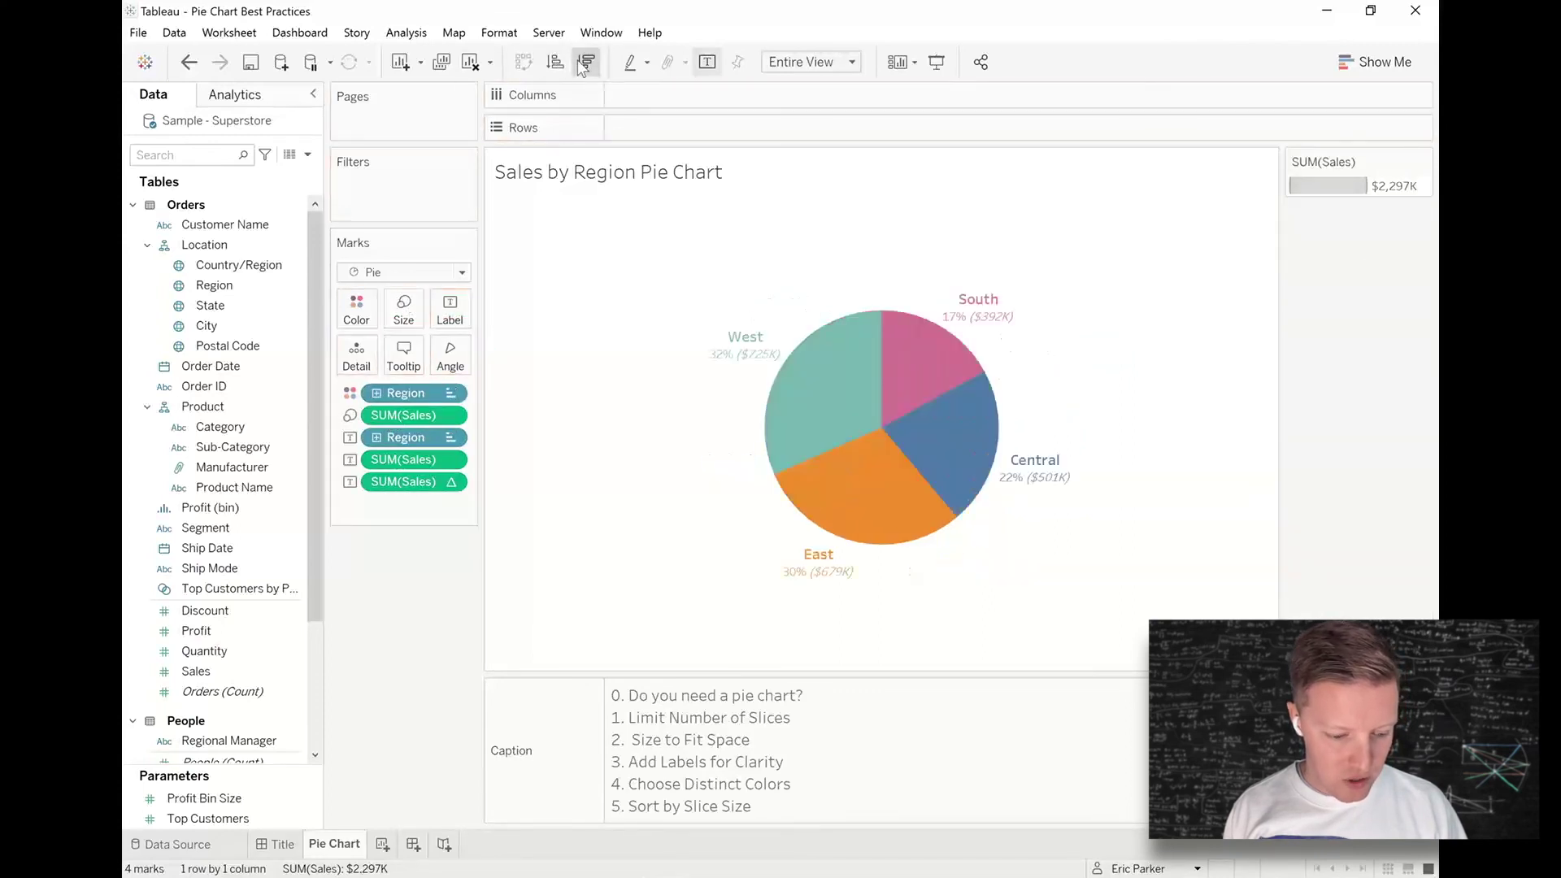
left_click(582, 65)
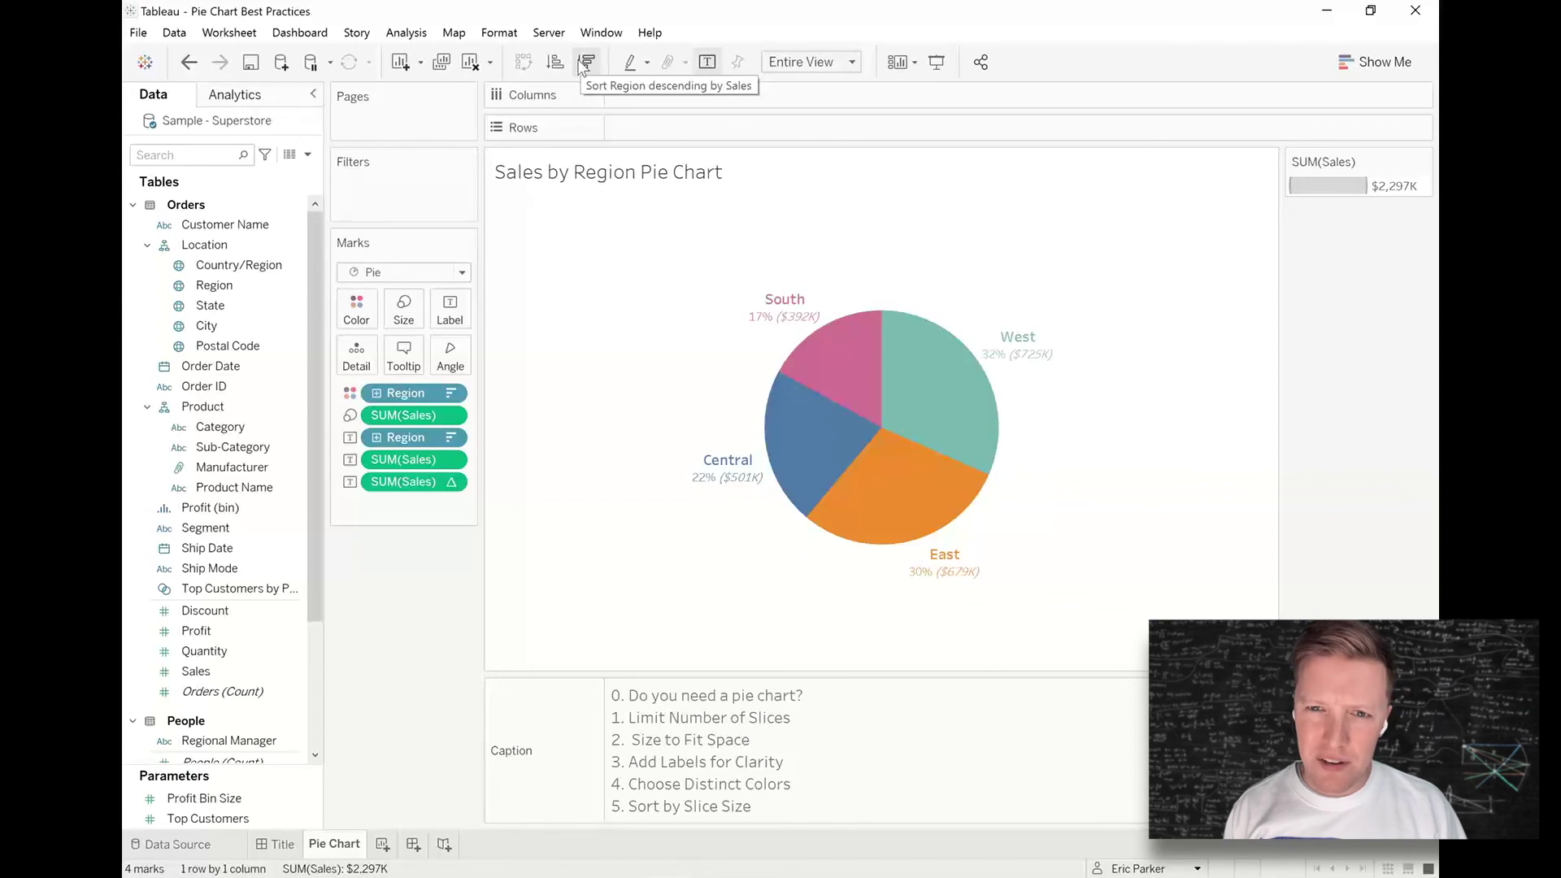
left_click_drag(436, 426, 507, 441)
mouse_move(485, 387)
left_mouse_down()
mouse_move(449, 219)
mouse_move(417, 287)
mouse_move(448, 279)
left_mouse_up()
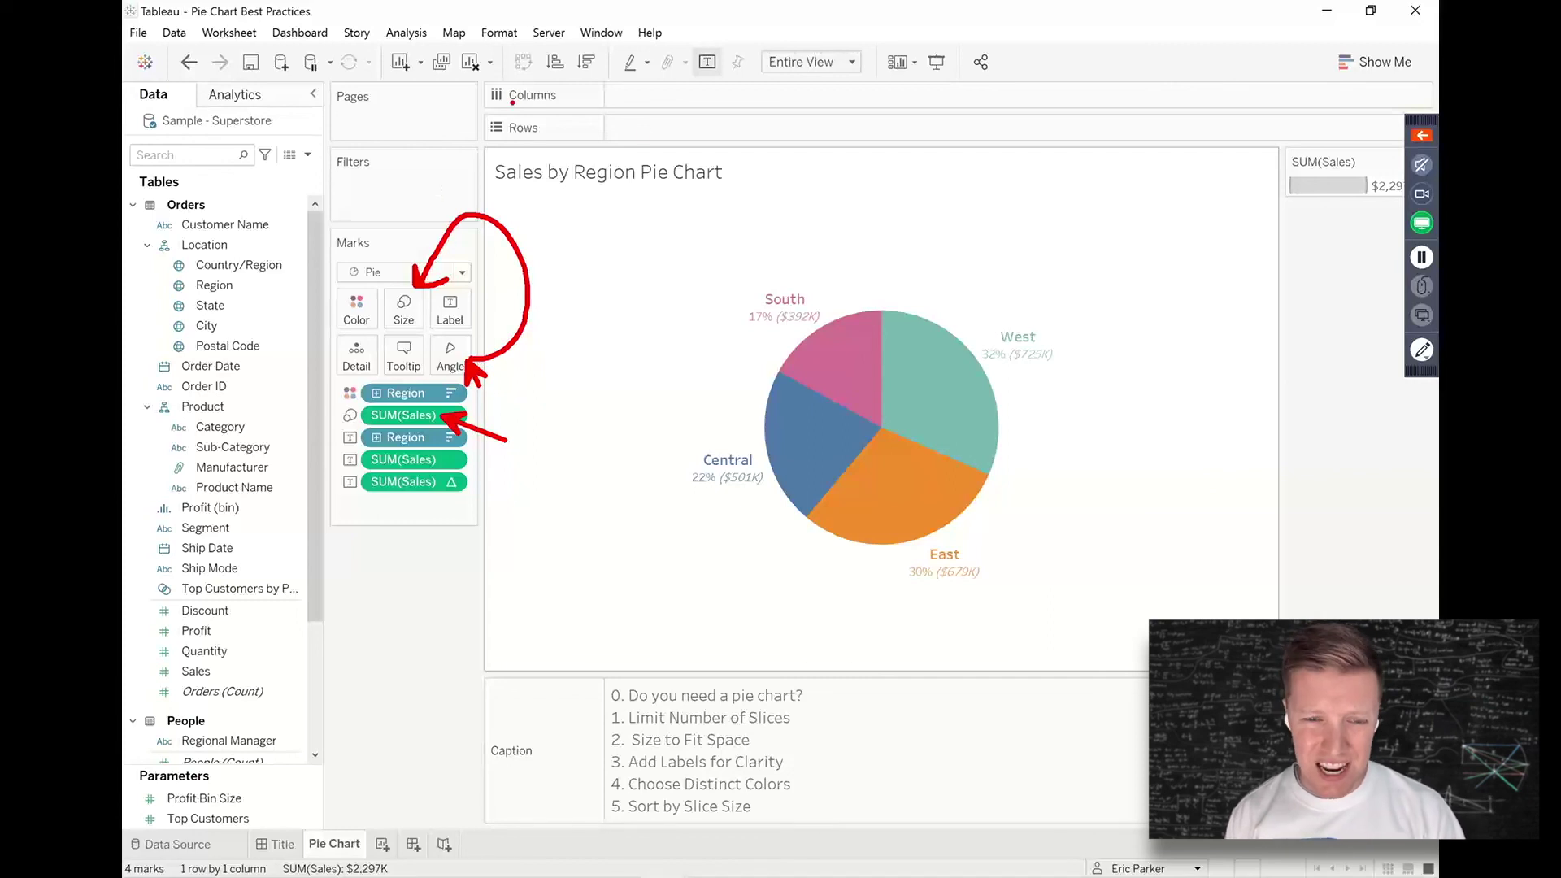
left_click_drag(1029, 424, 978, 402)
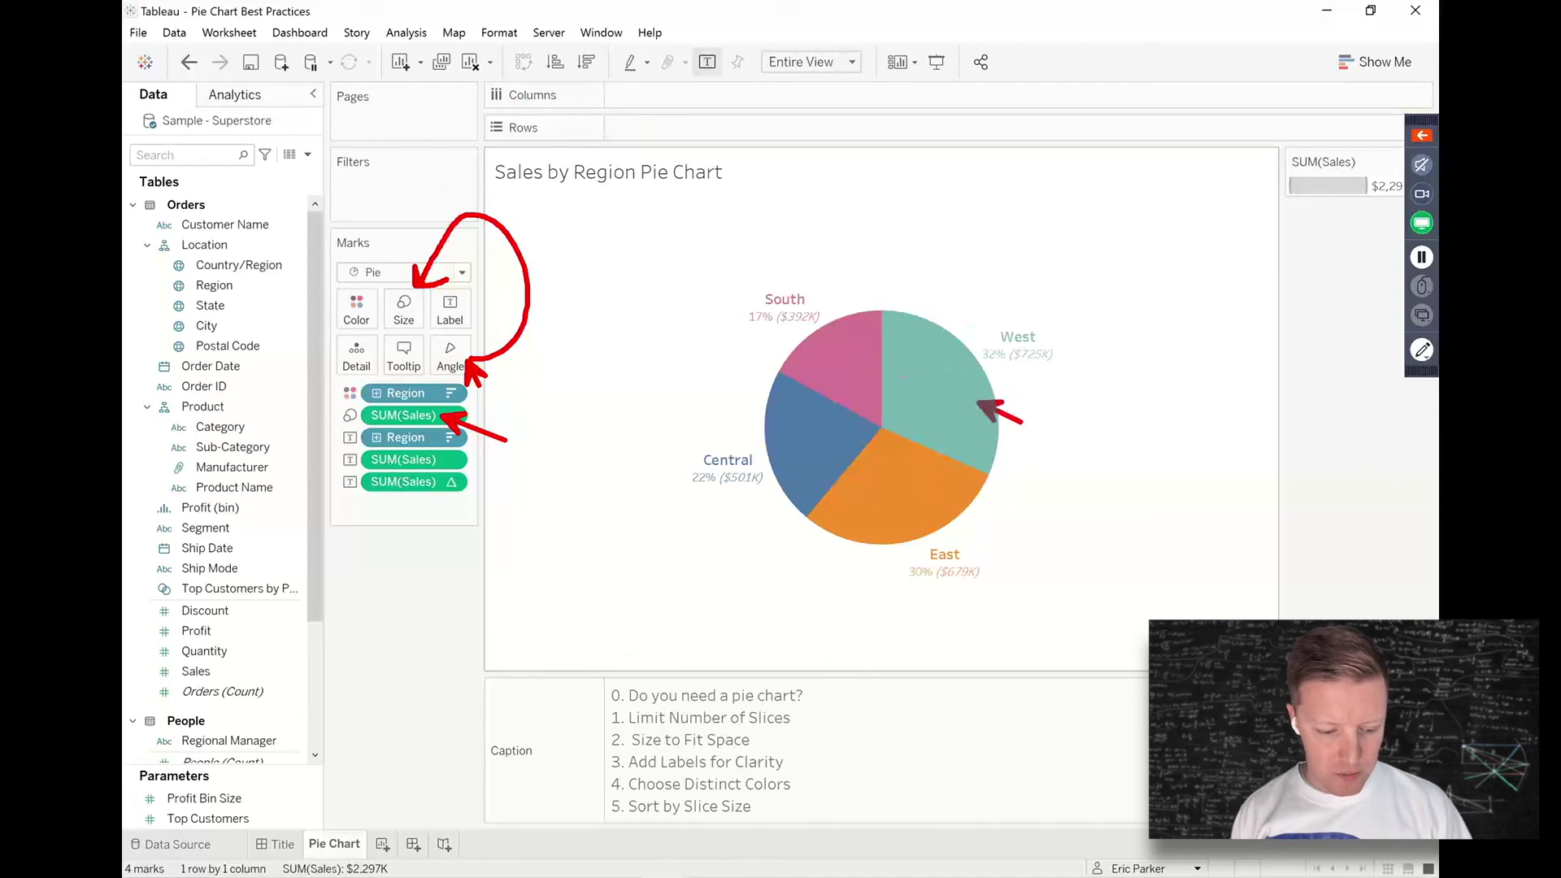
left_click_drag(1003, 512, 960, 486)
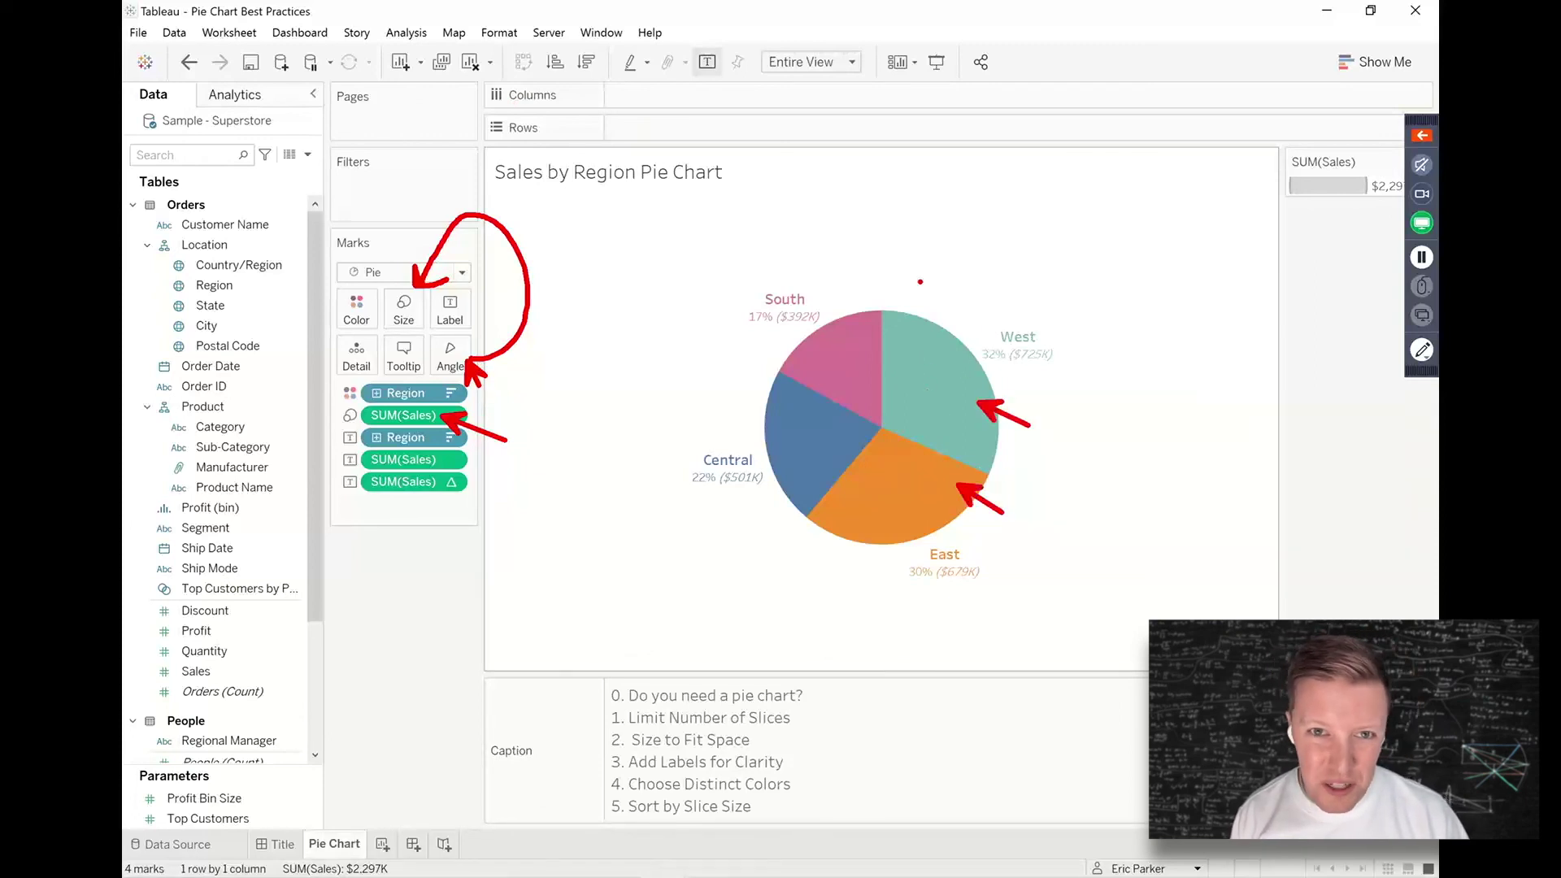
left_click_drag(920, 277, 920, 337)
mouse_move(867, 556)
left_mouse_down()
mouse_move(864, 600)
mouse_move(886, 602)
left_mouse_up()
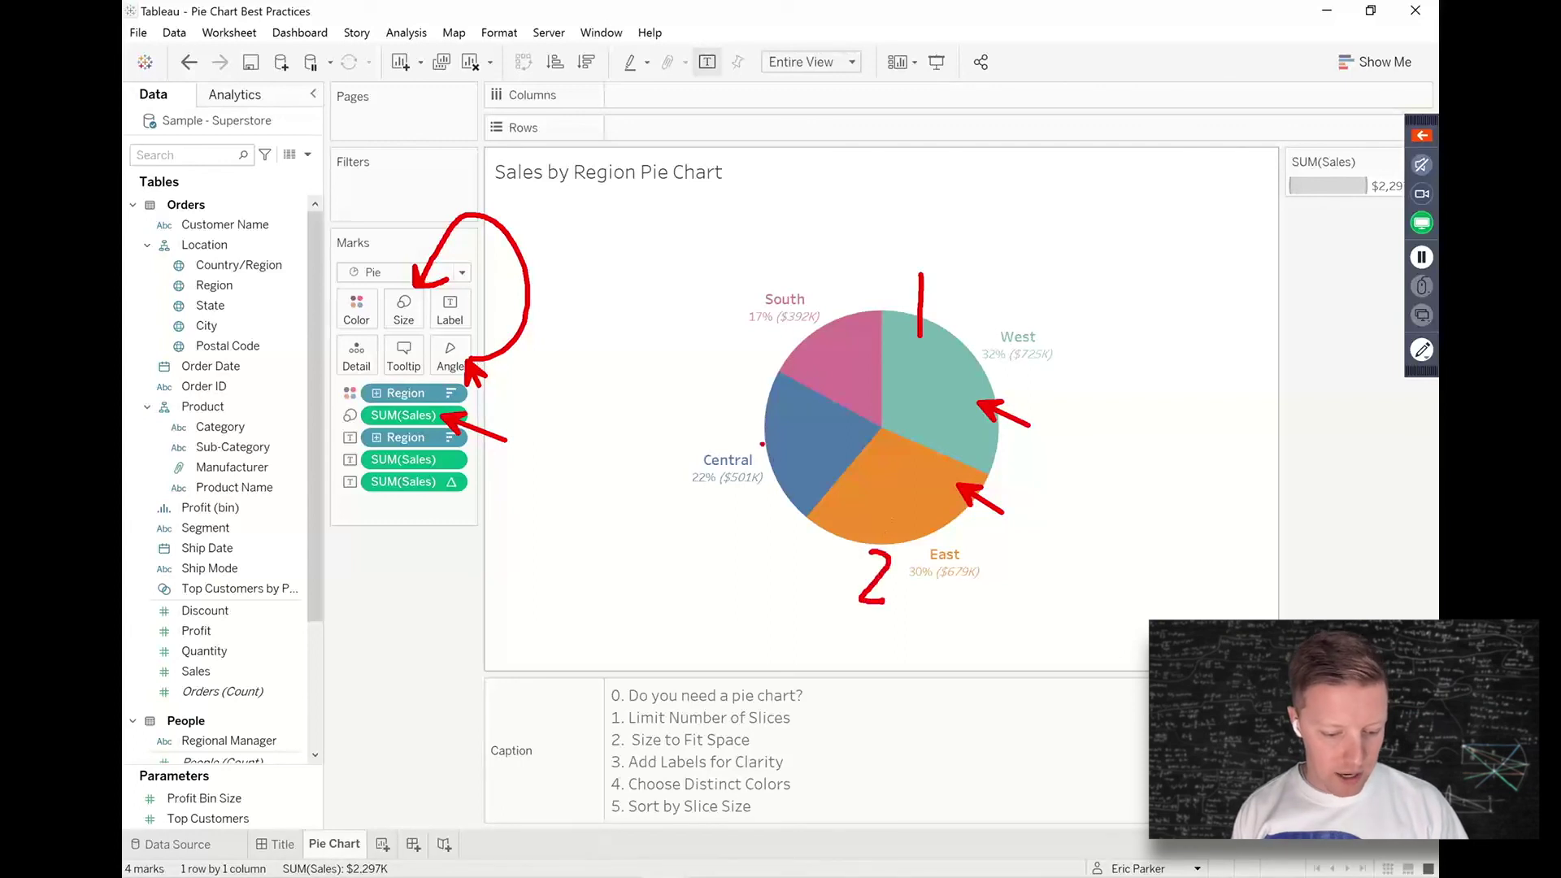
mouse_move(761, 416)
left_mouse_down()
mouse_move(780, 419)
mouse_move(757, 451)
left_mouse_up()
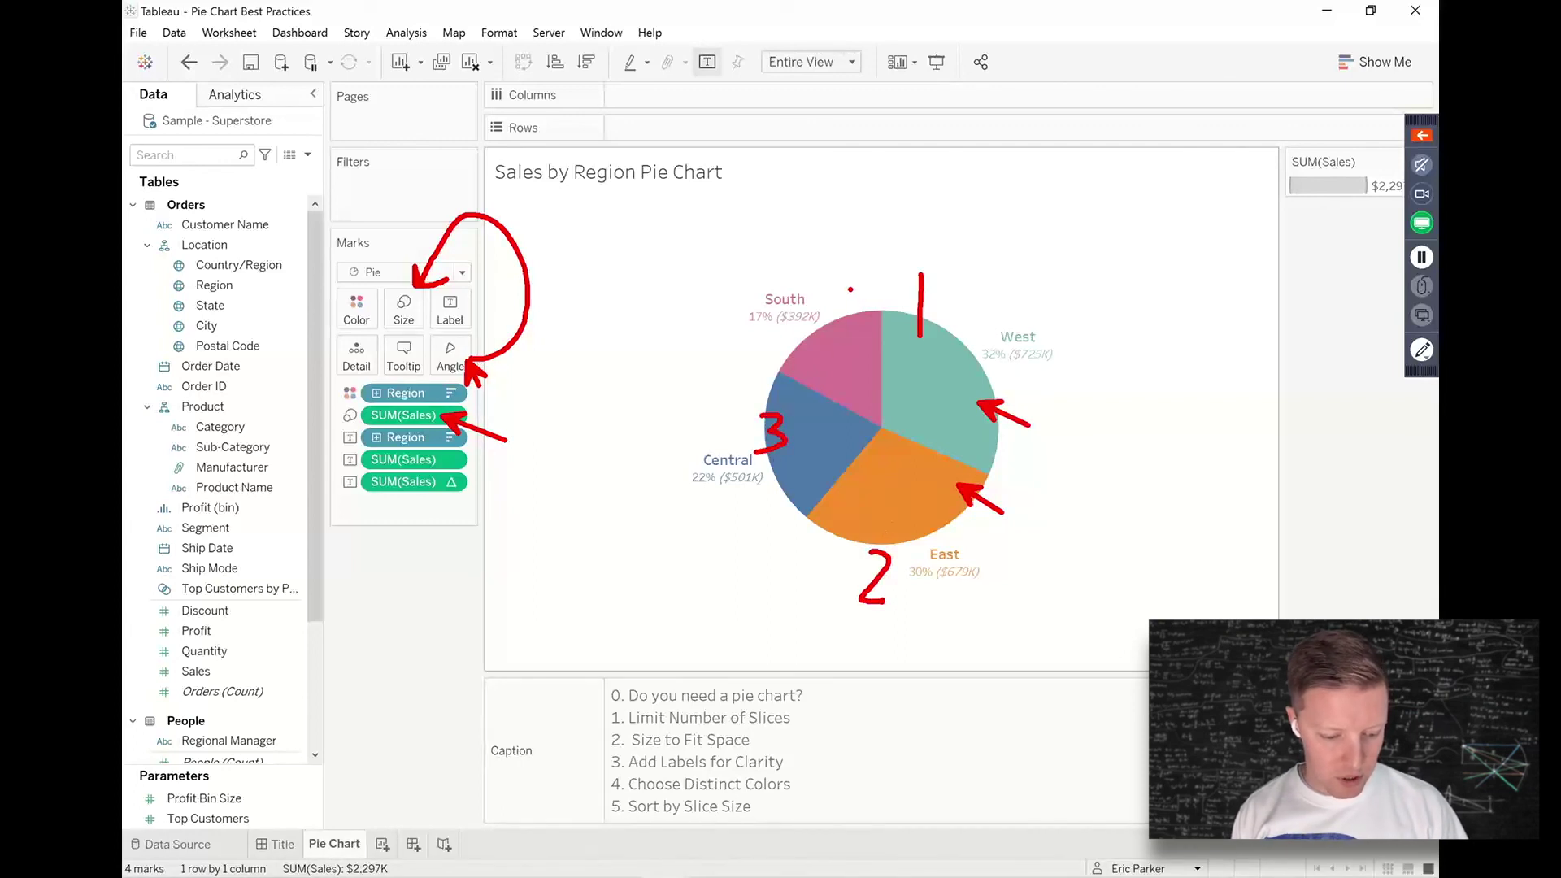
mouse_move(850, 289)
left_mouse_down()
mouse_move(851, 332)
mouse_move(858, 309)
left_mouse_up()
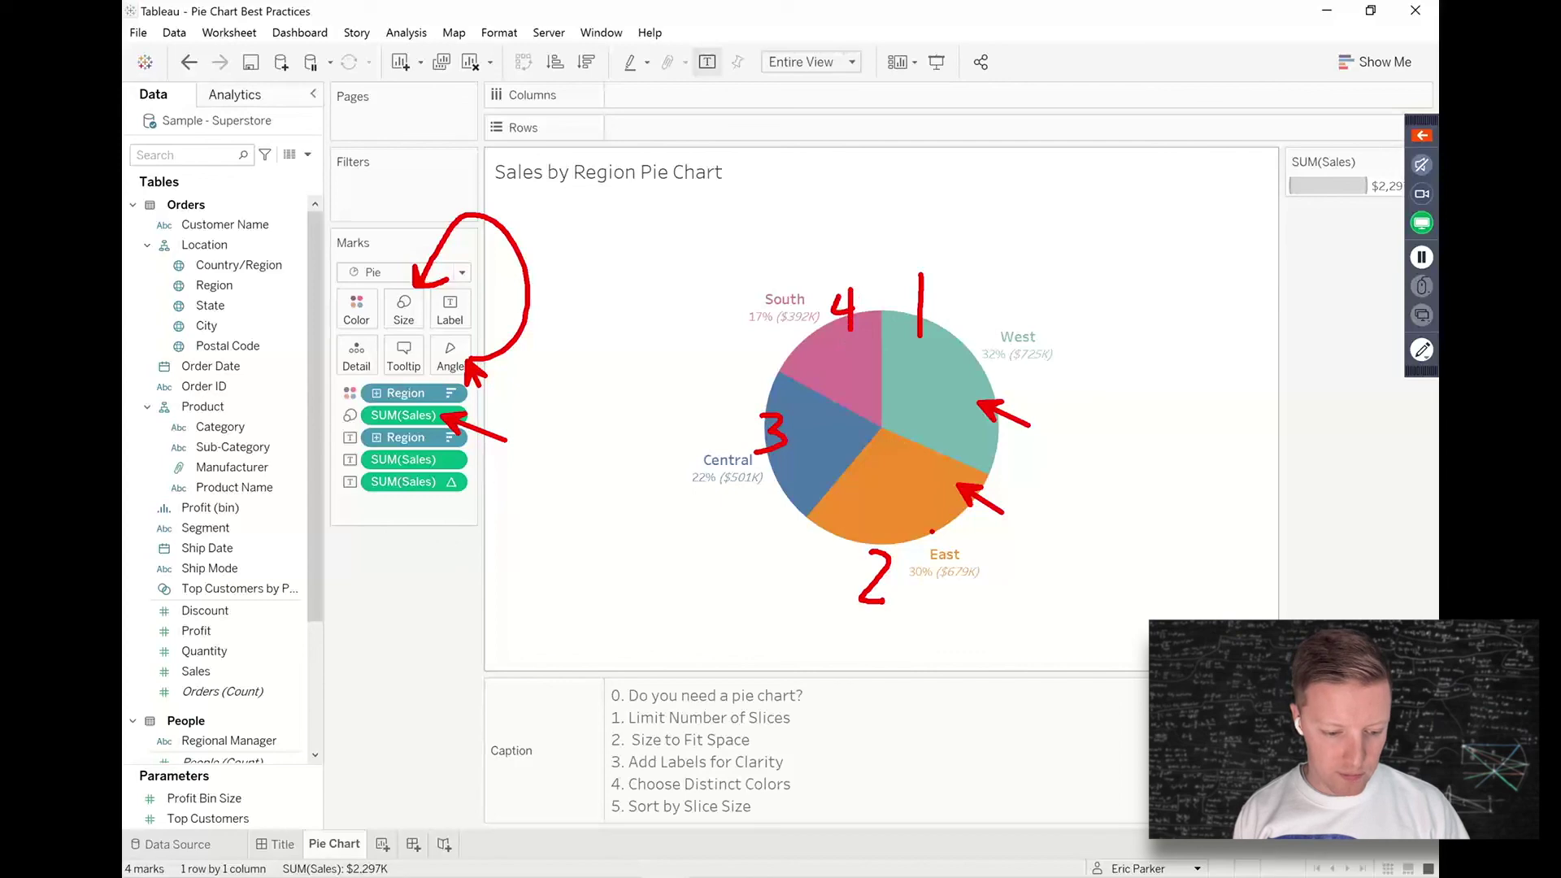
key("Escape")
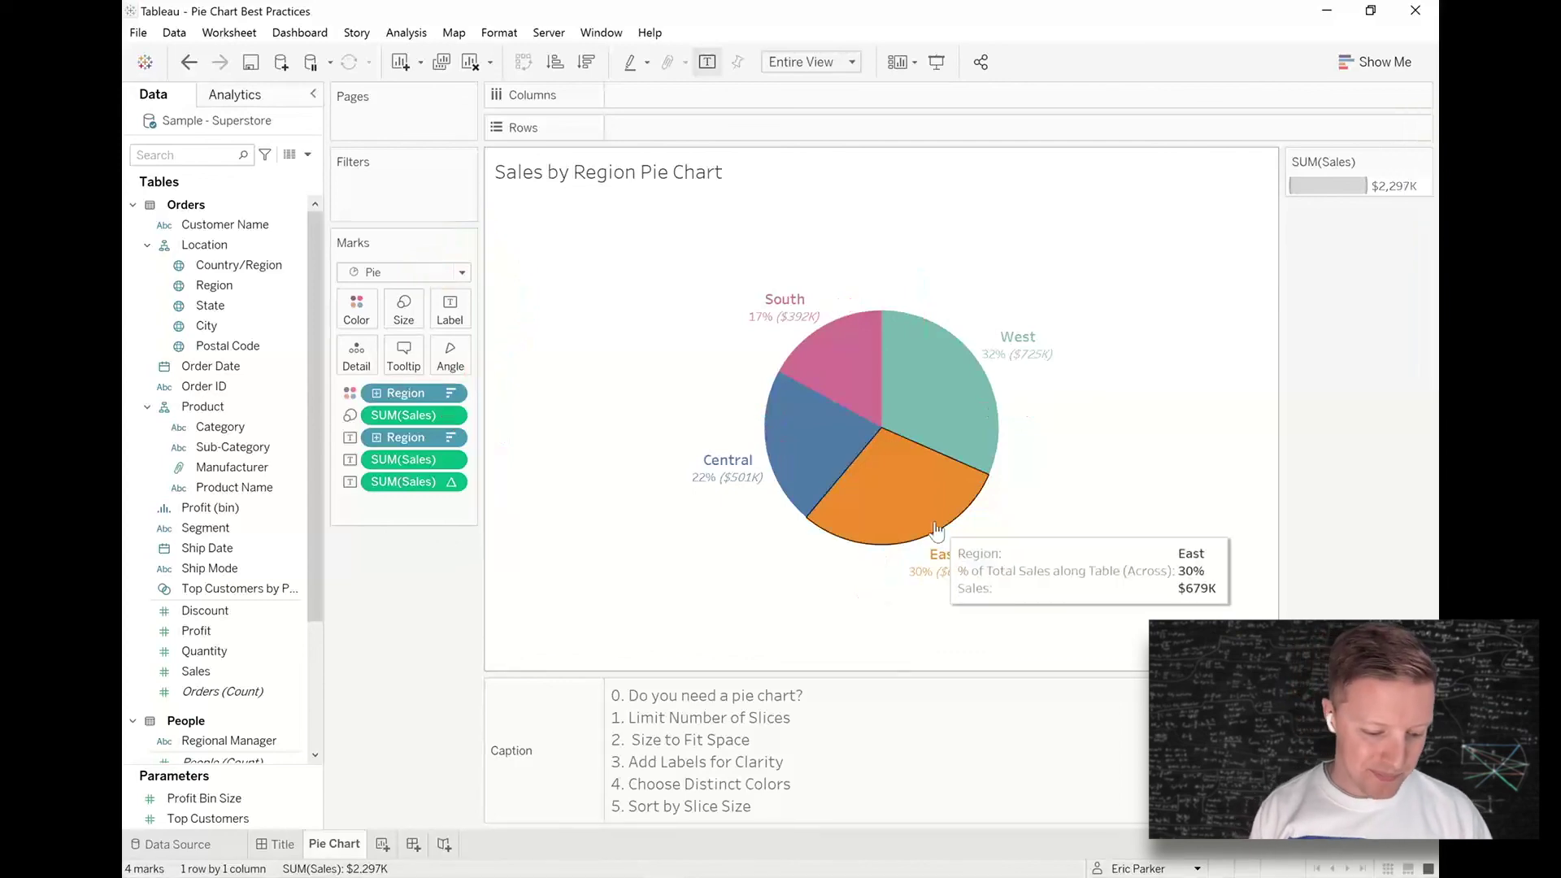